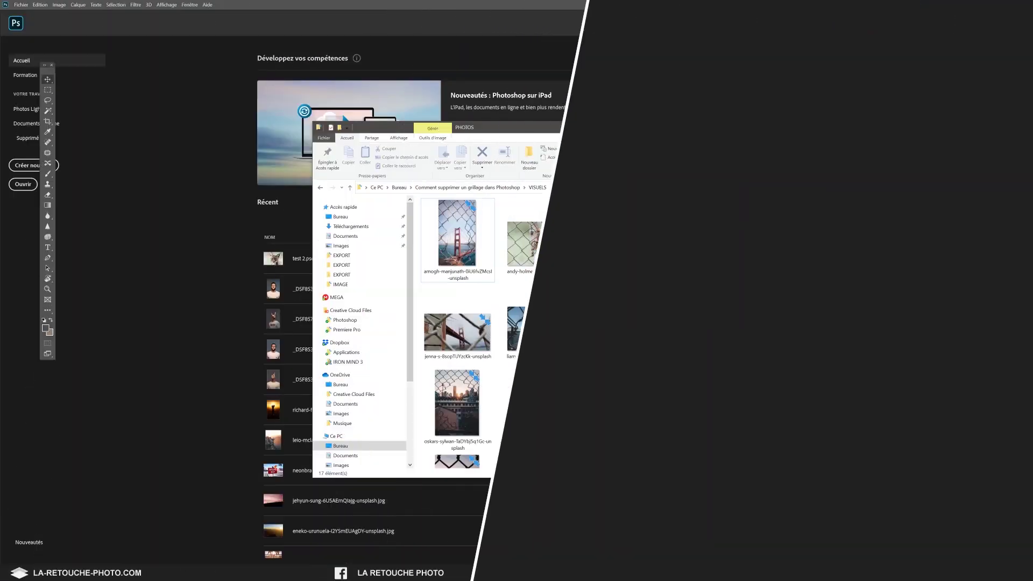
# Step: Open the andy-holmes lynx JPG by dragging it from File Explorer onto Photoshop
pyautogui.moveTo(555, 249); pyautogui.dragTo(160, 327)
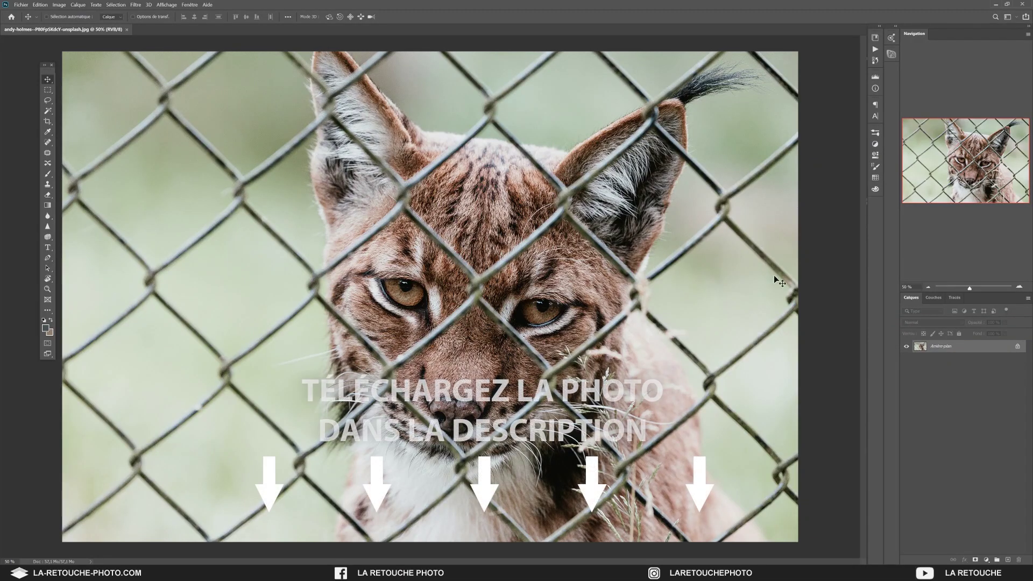
# Step: Zoom out from 50% to 33.33% so the whole lynx photo fits
pyautogui.hotkey('ctrl', '-')
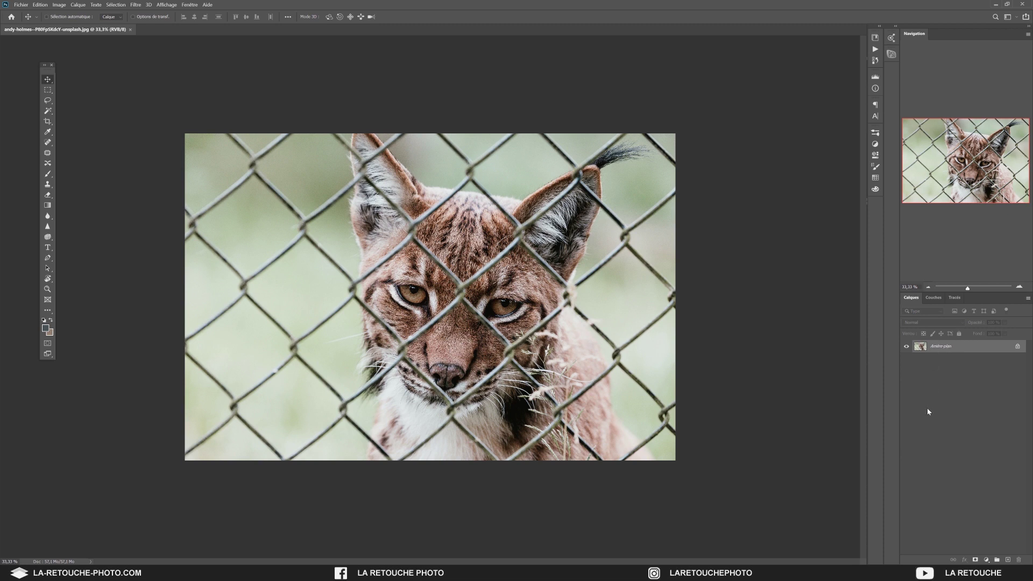
# Step: Add an empty layer and load the Arrondi net brush at 100 px, 100% hardness
pyautogui.click(1008, 560)
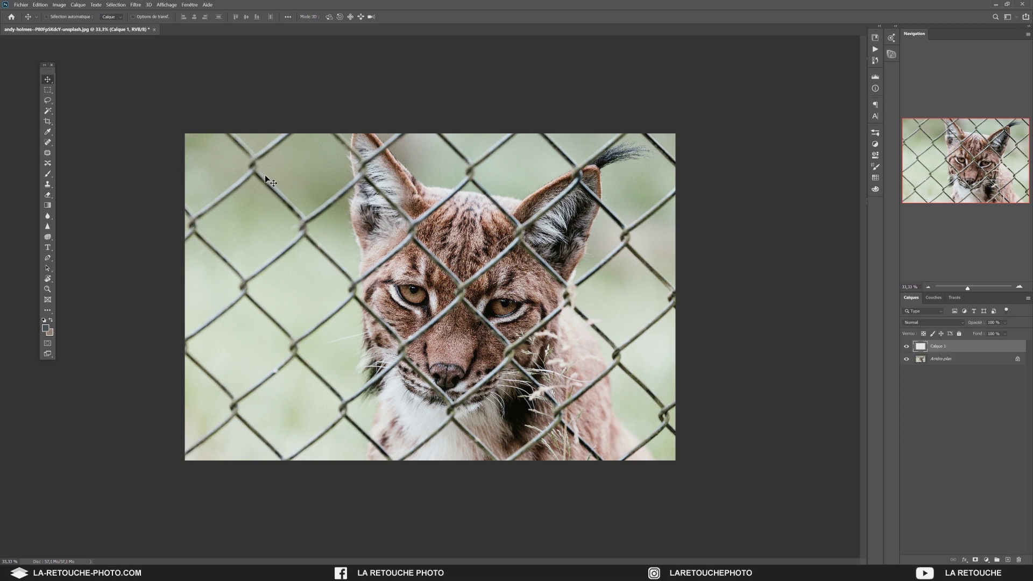
pyautogui.press('b')
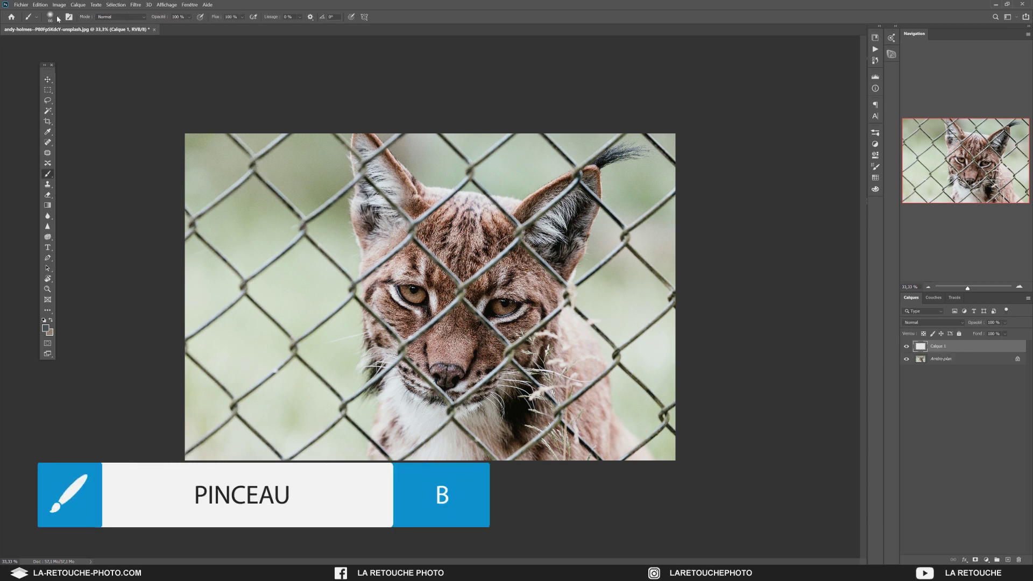
pyautogui.click(58, 17)
pyautogui.moveTo(47, 63); pyautogui.dragTo(101, 61)
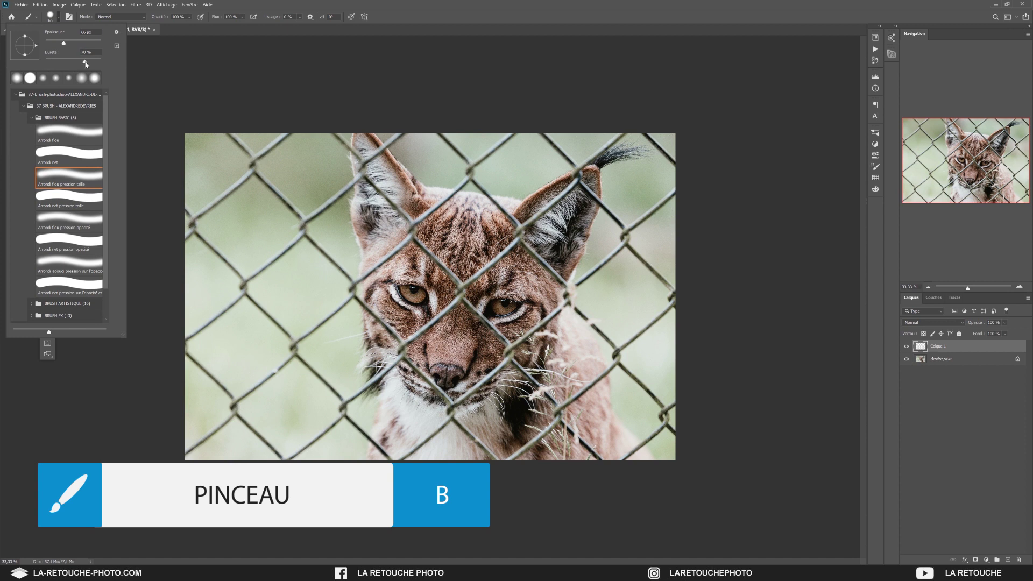
pyautogui.click(66, 153)
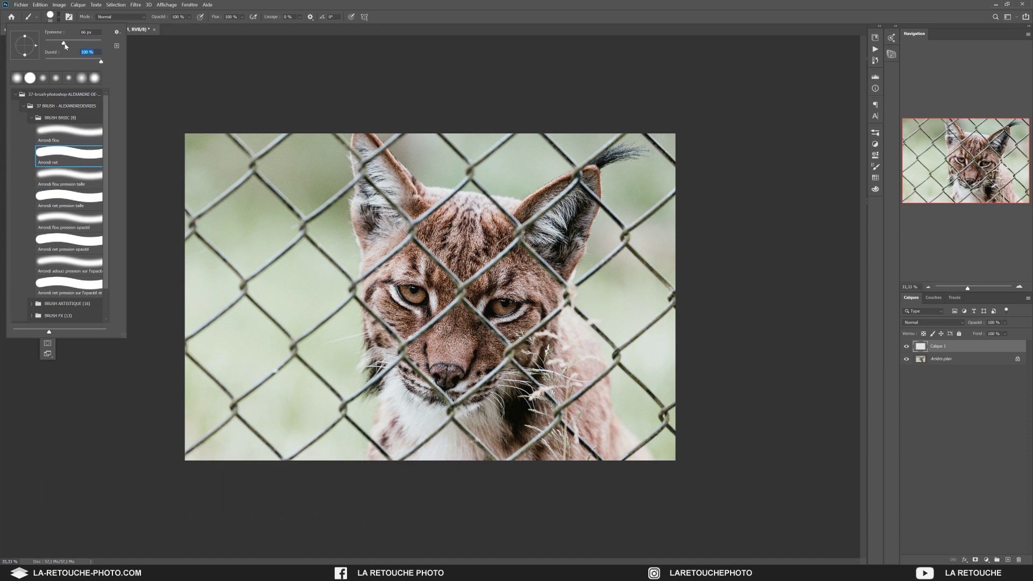
pyautogui.moveTo(70, 43); pyautogui.dragTo(72, 43)
pyautogui.write('100')
pyautogui.press('Return')
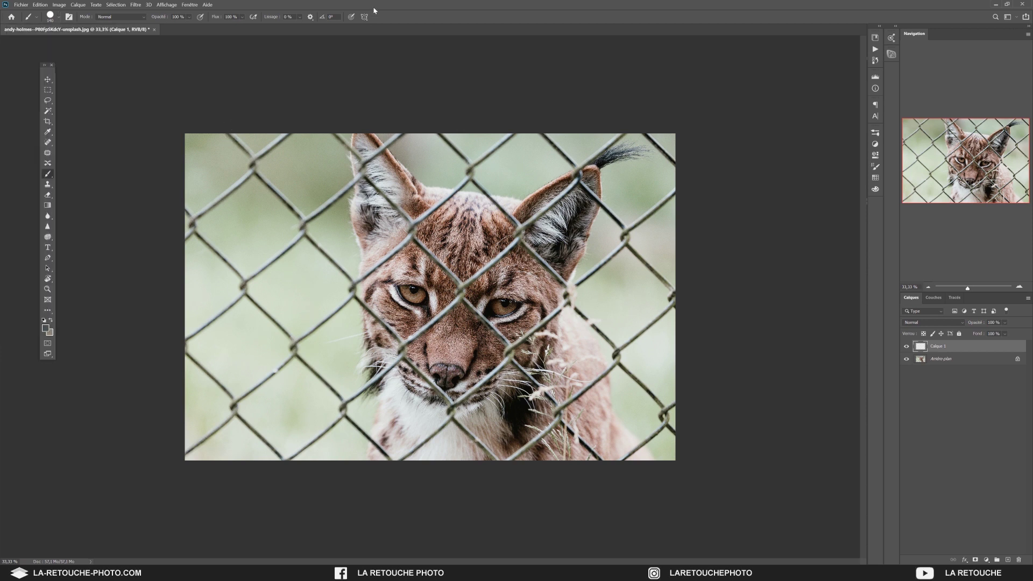
# Step: Set the foreground colour to light blue #0288d1
pyautogui.click(46, 328)
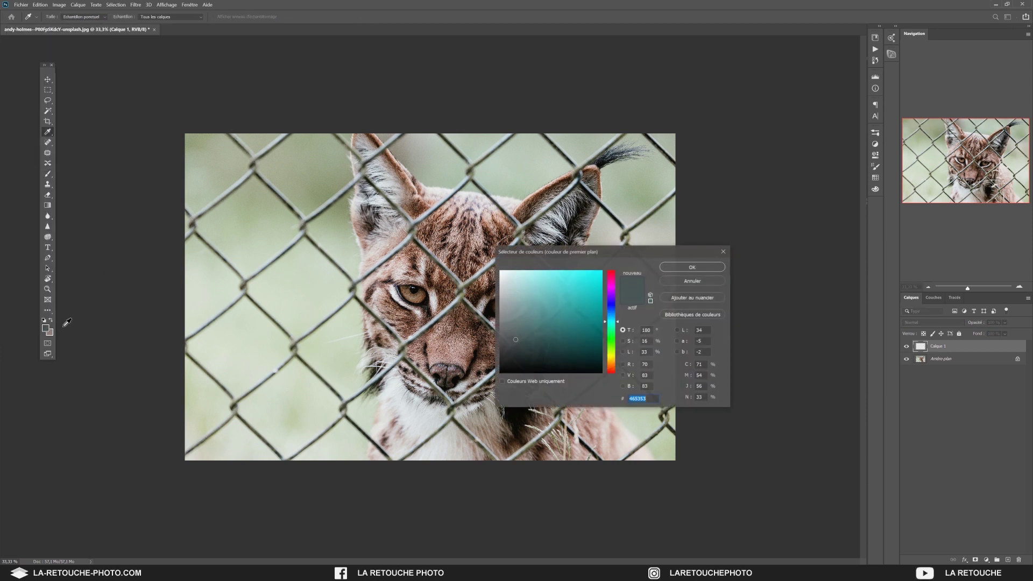
pyautogui.write('ff0000')
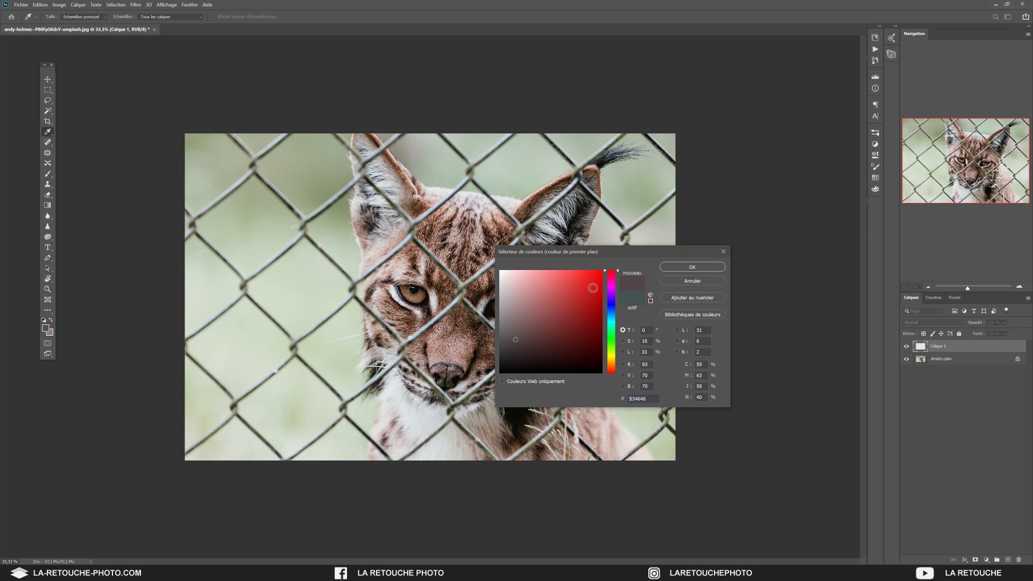
pyautogui.click(613, 311)
pyautogui.write('0288d1')
pyautogui.click(677, 267)
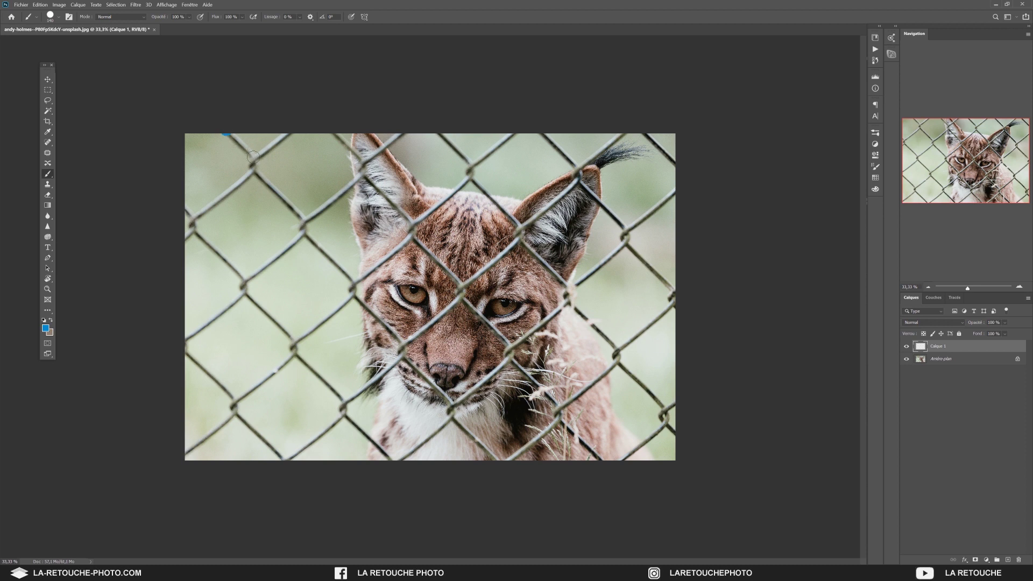
# Step: Paint straight blue lines over the first fence wires from top-left to the bottom edge
pyautogui.moveTo(227, 131); pyautogui.dragTo(254, 156)
pyautogui.hotkey('ctrl', 'z')
pyautogui.keyDown('shift'); pyautogui.click(254, 161); pyautogui.keyUp('shift')
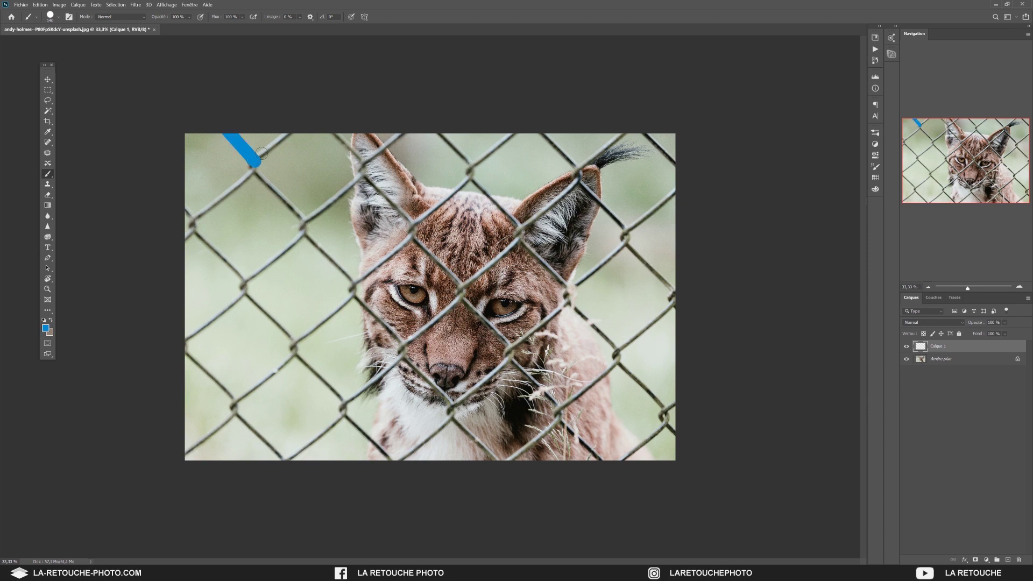
pyautogui.keyDown('shift'); pyautogui.click(292, 125); pyautogui.keyUp('shift')
pyautogui.keyDown('shift'); pyautogui.click(191, 223); pyautogui.keyUp('shift')
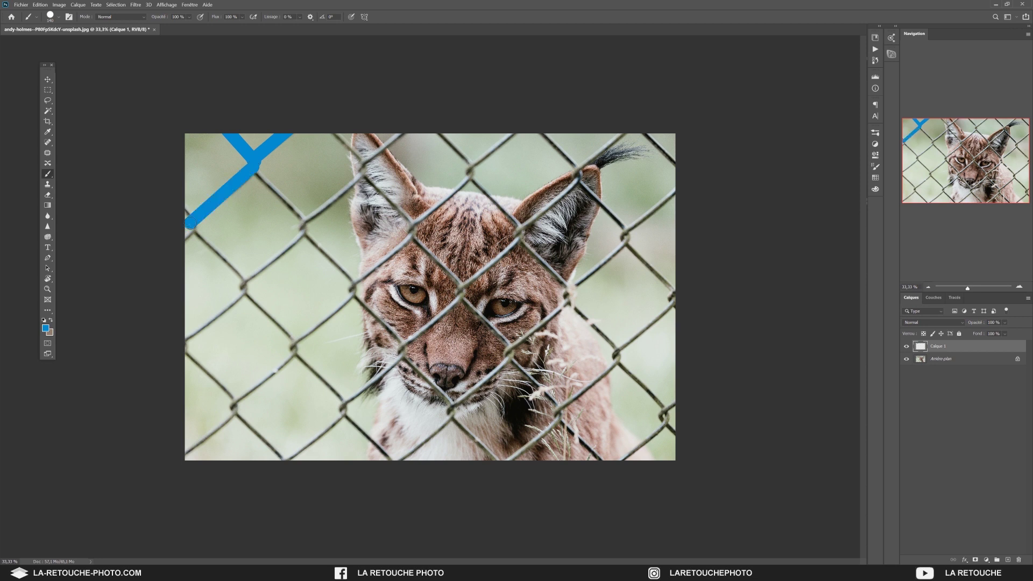
pyautogui.keyDown('shift'); pyautogui.click(243, 289); pyautogui.keyUp('shift')
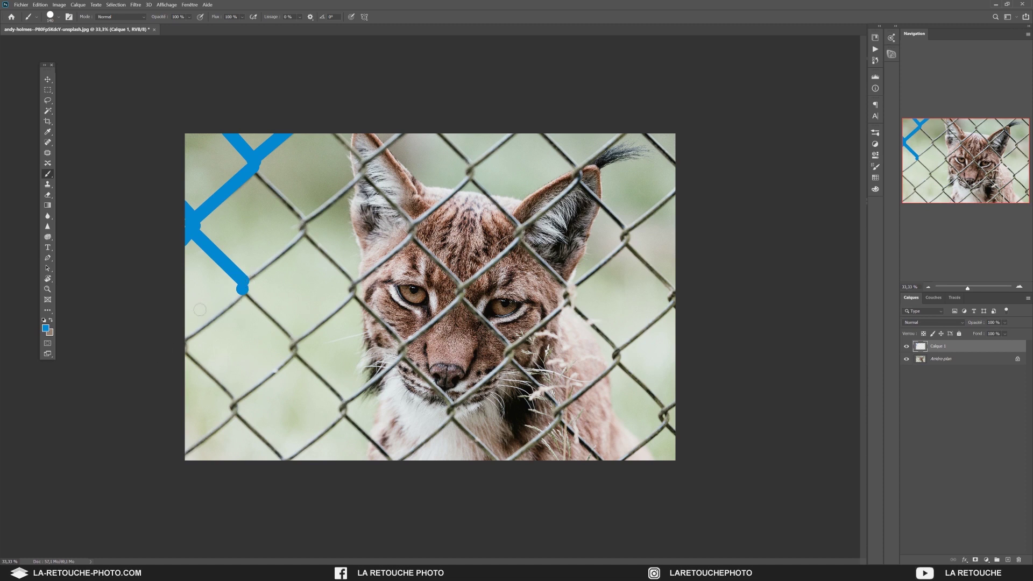
pyautogui.keyDown('shift'); pyautogui.click(295, 346); pyautogui.keyUp('shift')
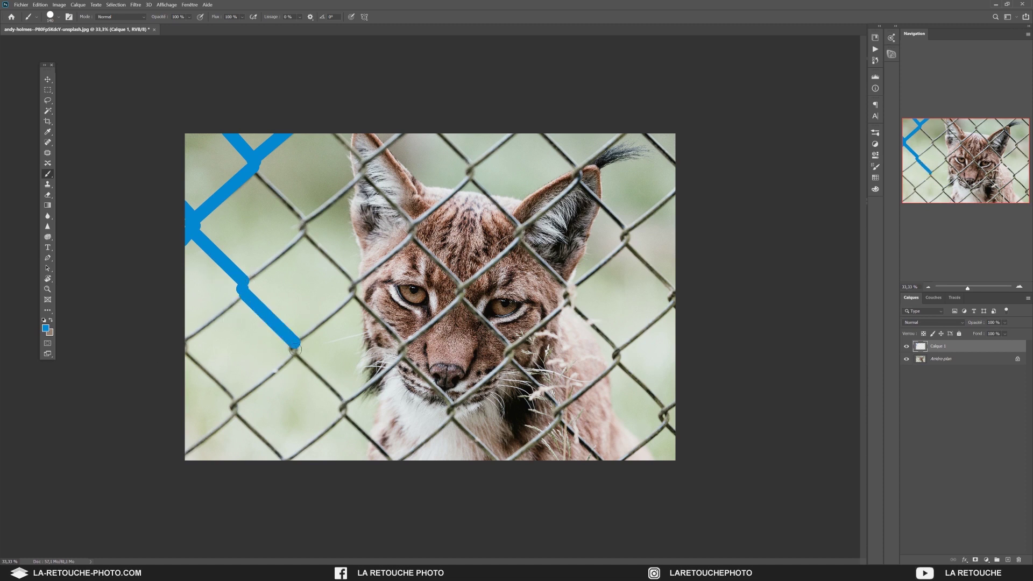
pyautogui.click(294, 351)
pyautogui.keyDown('shift'); pyautogui.click(343, 406); pyautogui.keyUp('shift')
pyautogui.click(342, 411)
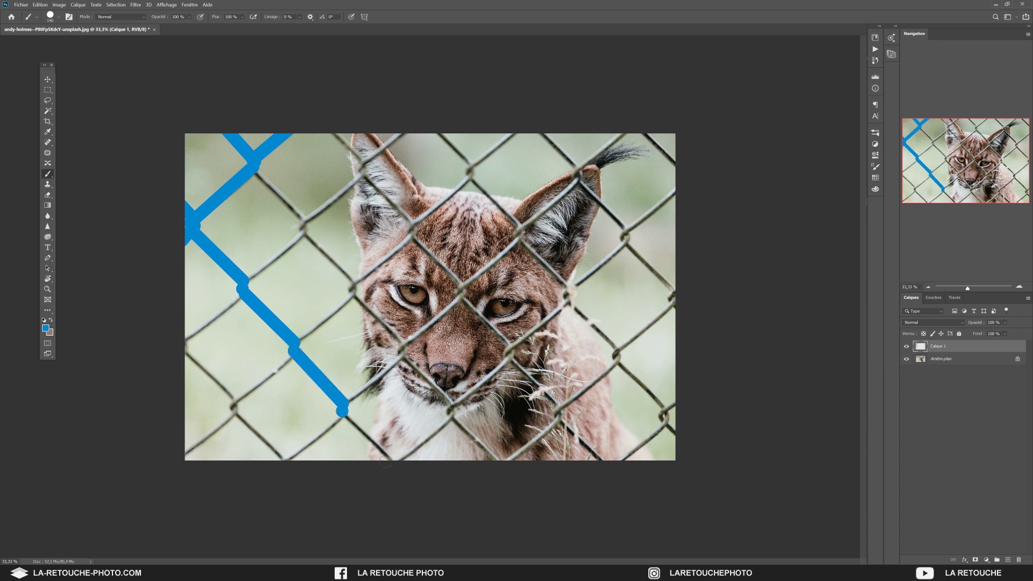
pyautogui.keyDown('shift'); pyautogui.click(390, 463); pyautogui.keyUp('shift')
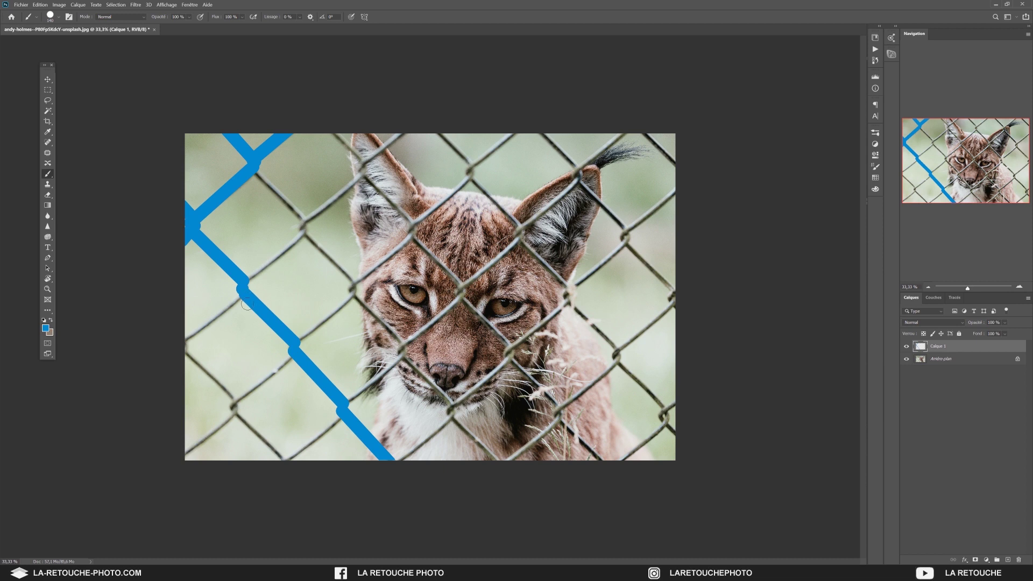
# Step: Trace the fence wires crossing the lynx and the right side with blue lines
pyautogui.click(253, 165)
pyautogui.keyDown('shift'); pyautogui.click(303, 230); pyautogui.keyUp('shift')
pyautogui.keyDown('shift'); pyautogui.click(352, 293); pyautogui.keyUp('shift')
pyautogui.keyDown('shift'); pyautogui.click(402, 353); pyautogui.keyUp('shift')
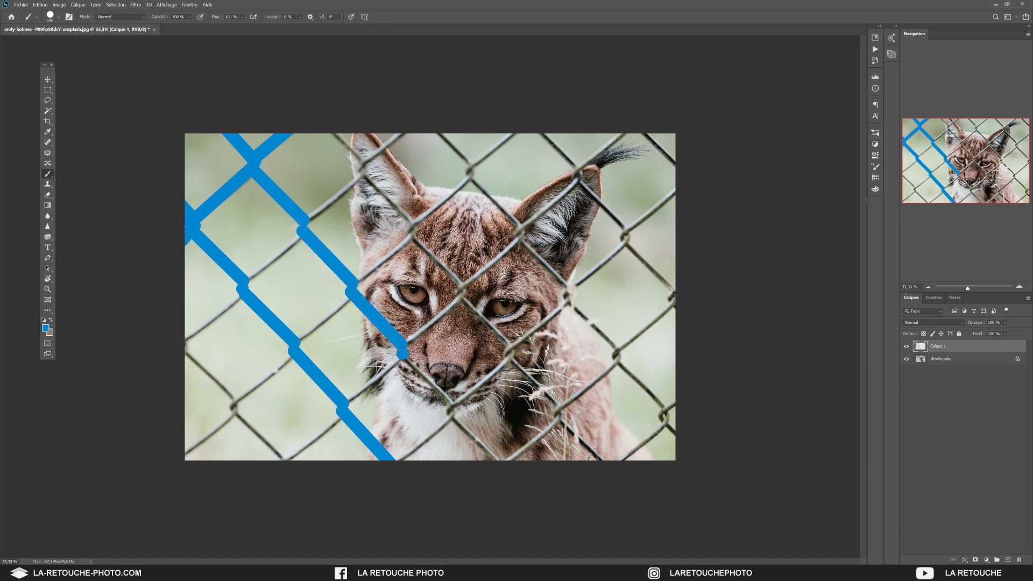
pyautogui.keyDown('shift'); pyautogui.click(452, 412); pyautogui.keyUp('shift')
pyautogui.keyDown('shift'); pyautogui.click(501, 462); pyautogui.keyUp('shift')
pyautogui.keyDown('shift'); pyautogui.click(463, 293); pyautogui.keyUp('shift')
pyautogui.keyDown('shift'); pyautogui.click(559, 411); pyautogui.keyUp('shift')
pyautogui.keyDown('shift'); pyautogui.click(594, 461); pyautogui.keyUp('shift')
pyautogui.click(436, 135)
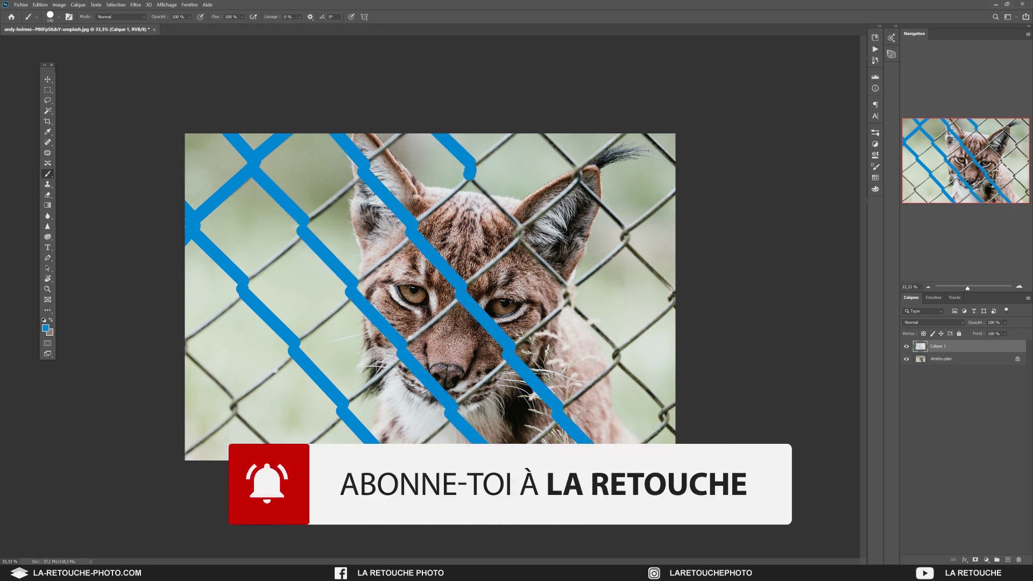
pyautogui.keyDown('shift'); pyautogui.click(522, 234); pyautogui.keyUp('shift')
pyautogui.keyDown('shift'); pyautogui.click(570, 294); pyautogui.keyUp('shift')
pyautogui.keyDown('shift'); pyautogui.click(619, 356); pyautogui.keyUp('shift')
pyautogui.keyDown('shift'); pyautogui.click(670, 422); pyautogui.keyUp('shift')
pyautogui.click(538, 134)
pyautogui.keyDown('shift'); pyautogui.click(579, 174); pyautogui.keyUp('shift')
pyautogui.keyDown('shift'); pyautogui.click(626, 232); pyautogui.keyUp('shift')
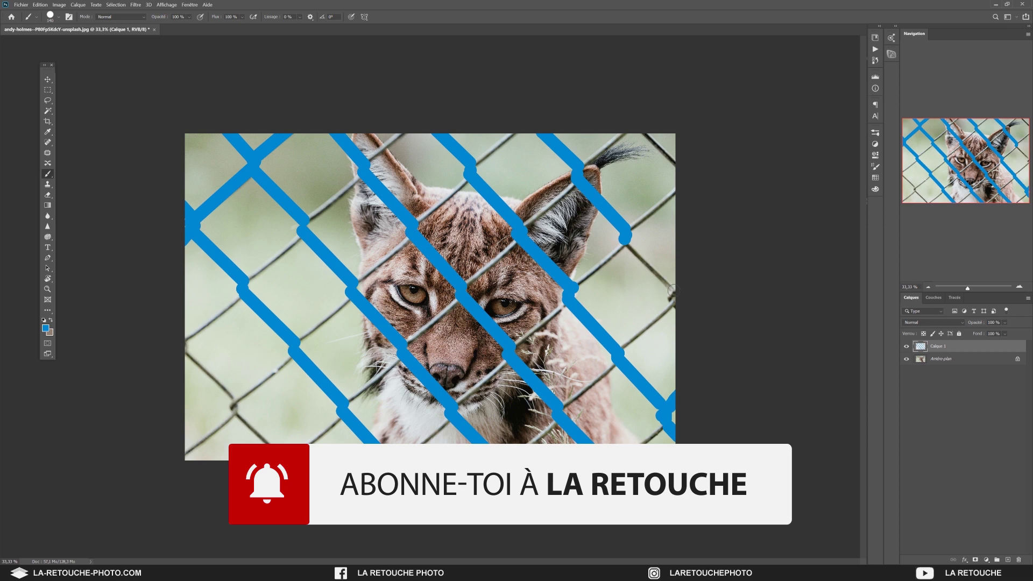
pyautogui.keyDown('shift'); pyautogui.click(672, 303); pyautogui.keyUp('shift')
# Step: Trace the remaining left-edge, face and bottom-right wires and fill a small gap
pyautogui.click(182, 346)
pyautogui.keyDown('shift'); pyautogui.click(407, 134); pyautogui.keyUp('shift')
pyautogui.click(185, 349)
pyautogui.keyDown('shift'); pyautogui.click(277, 444); pyautogui.keyUp('shift')
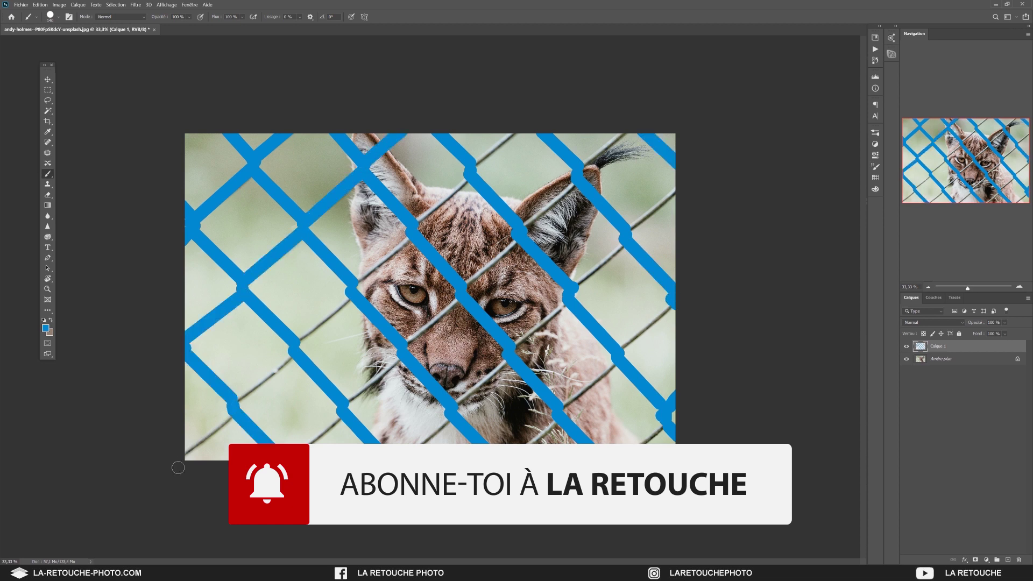
pyautogui.click(183, 462)
pyautogui.keyDown('shift'); pyautogui.click(353, 290); pyautogui.keyUp('shift')
pyautogui.keyDown('shift'); pyautogui.click(519, 135); pyautogui.keyUp('shift')
pyautogui.click(627, 134)
pyautogui.keyDown('shift'); pyautogui.click(285, 461); pyautogui.keyUp('shift')
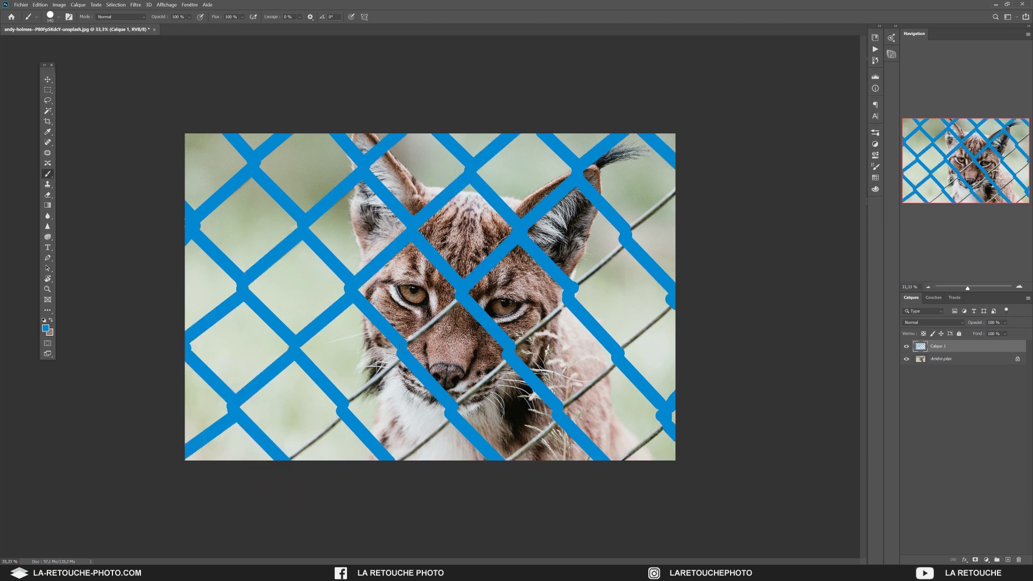
pyautogui.click(395, 460)
pyautogui.keyDown('shift'); pyautogui.click(509, 348); pyautogui.keyUp('shift')
pyautogui.keyDown('shift'); pyautogui.click(676, 186); pyautogui.keyUp('shift')
pyautogui.click(505, 460)
pyautogui.keyDown('shift'); pyautogui.click(675, 300); pyautogui.keyUp('shift')
pyautogui.click(674, 422)
pyautogui.keyDown('shift'); pyautogui.click(605, 476); pyautogui.keyUp('shift')
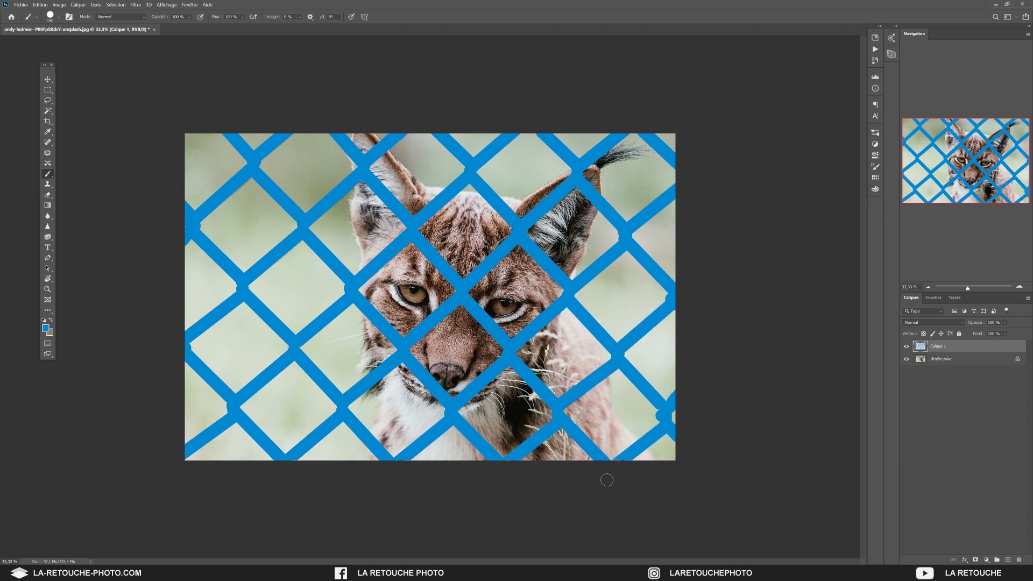
pyautogui.click(236, 192)
# Step: Duplicate Arrière-plan as a layer named CORRECTION, then reselect Calque 1
pyautogui.click(960, 364)
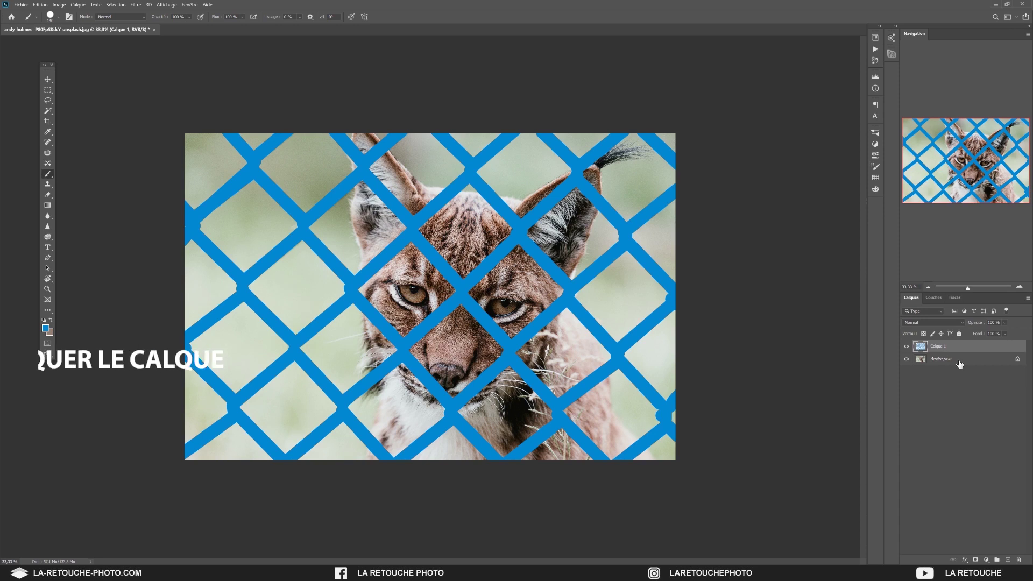
pyautogui.rightClick(960, 364)
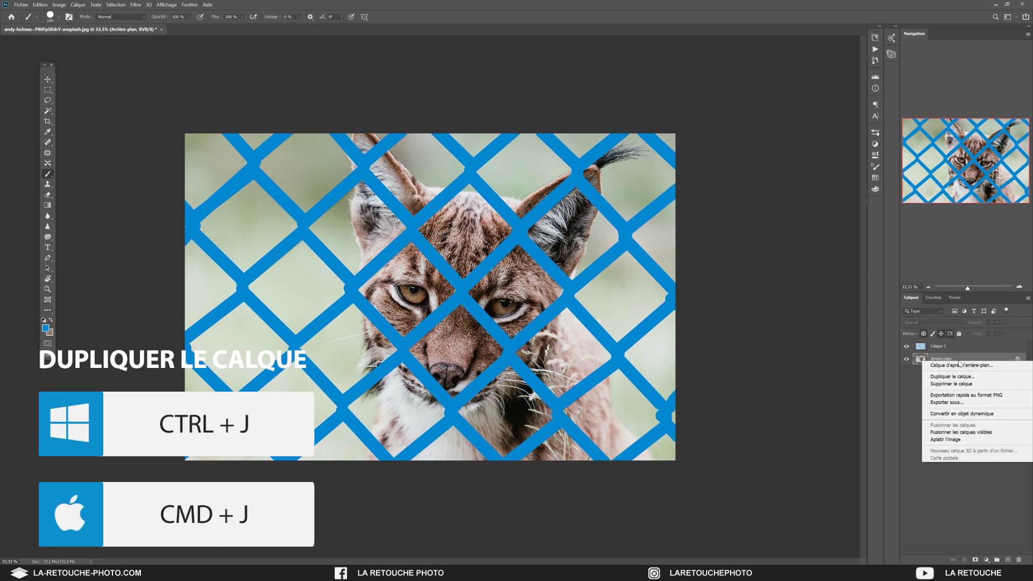
pyautogui.click(958, 381)
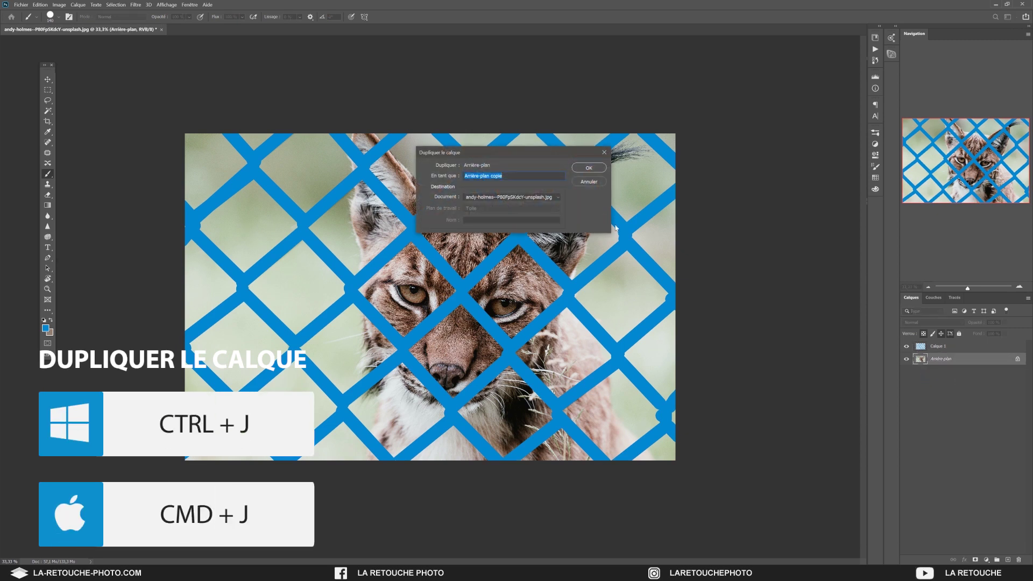
pyautogui.write('CT')
pyautogui.write('ION')
pyautogui.press('Return')
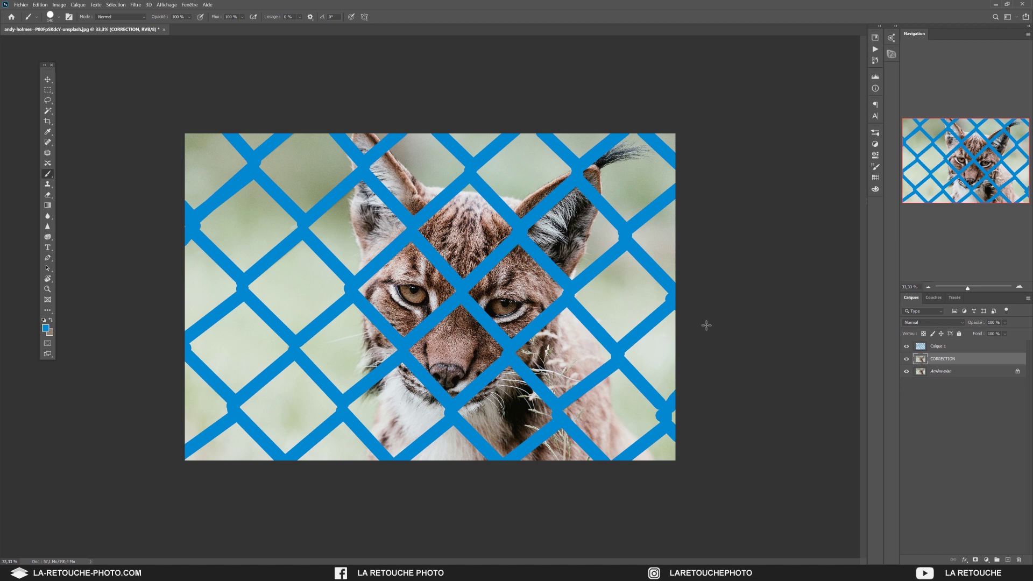
pyautogui.click(942, 348)
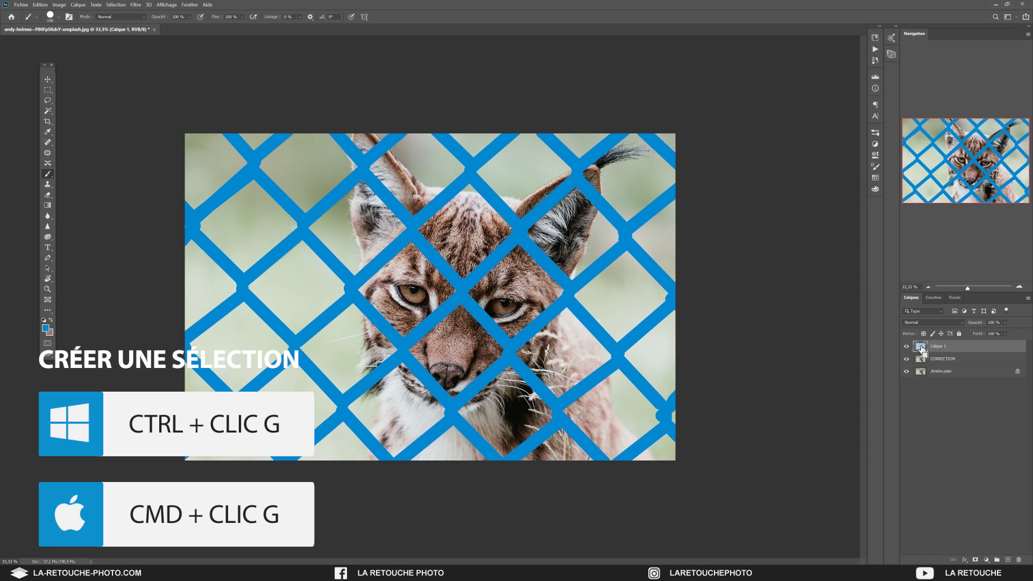
# Step: Load the blue strokes as a selection, hide Calque 1 and make CORRECTION active
pyautogui.keyDown('ctrl'); pyautogui.click(921, 348); pyautogui.keyUp('ctrl')
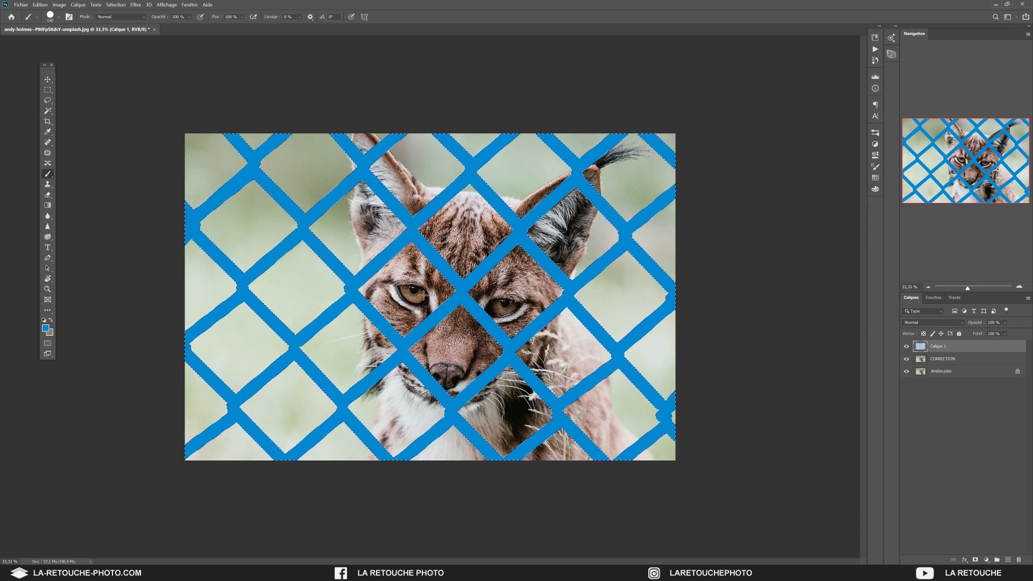
pyautogui.click(907, 346)
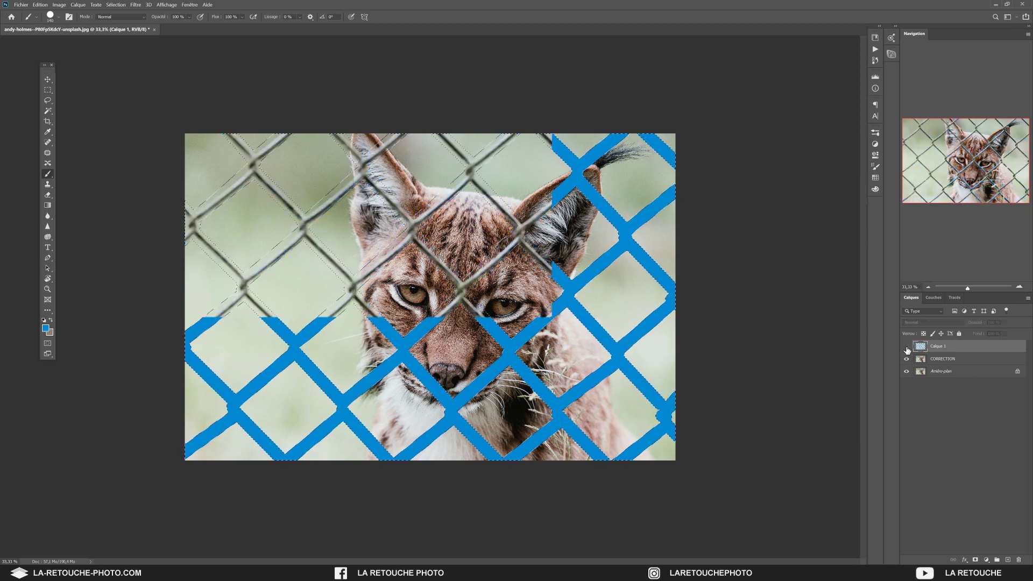
pyautogui.click(943, 359)
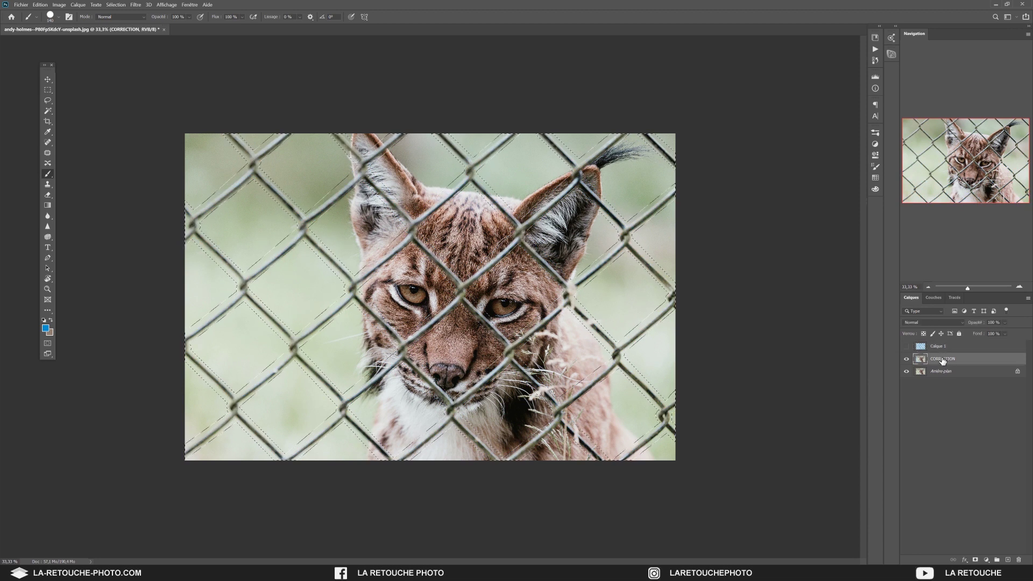
pyautogui.click(40, 5)
# Step: Fill the fence selection on CORRECTION with Contenu pris en compte
pyautogui.click(64, 121)
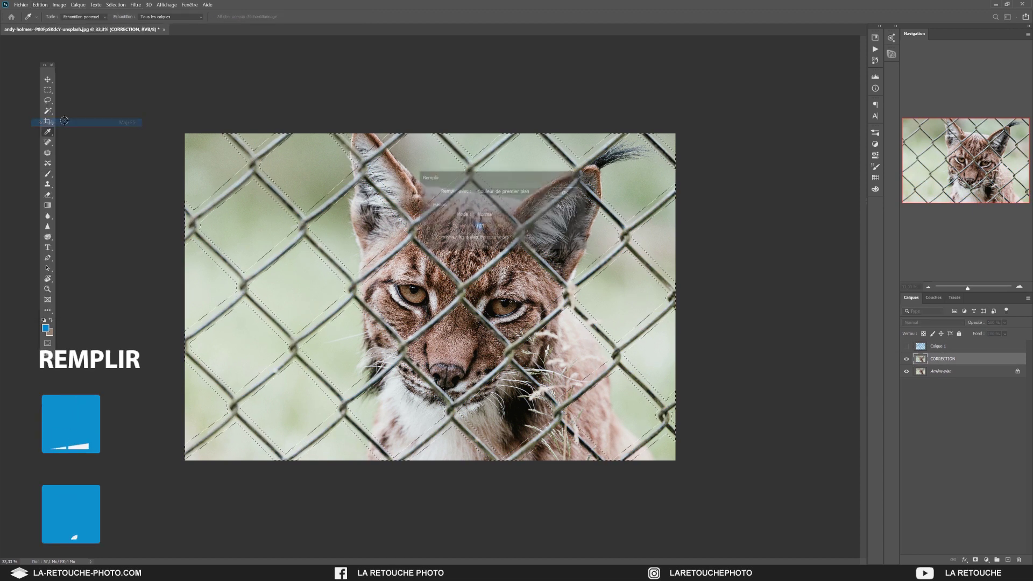
pyautogui.click(500, 191)
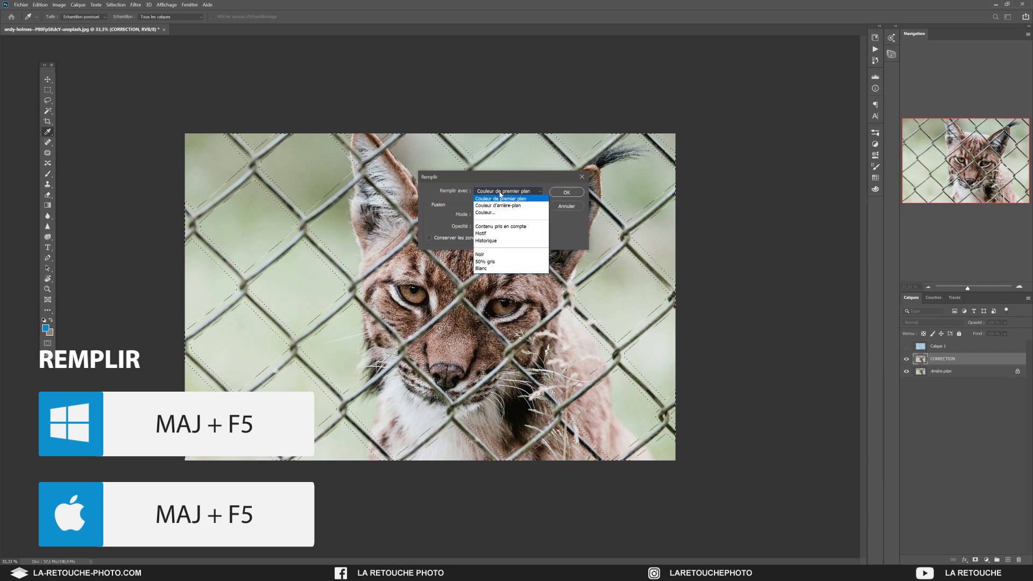
pyautogui.click(502, 227)
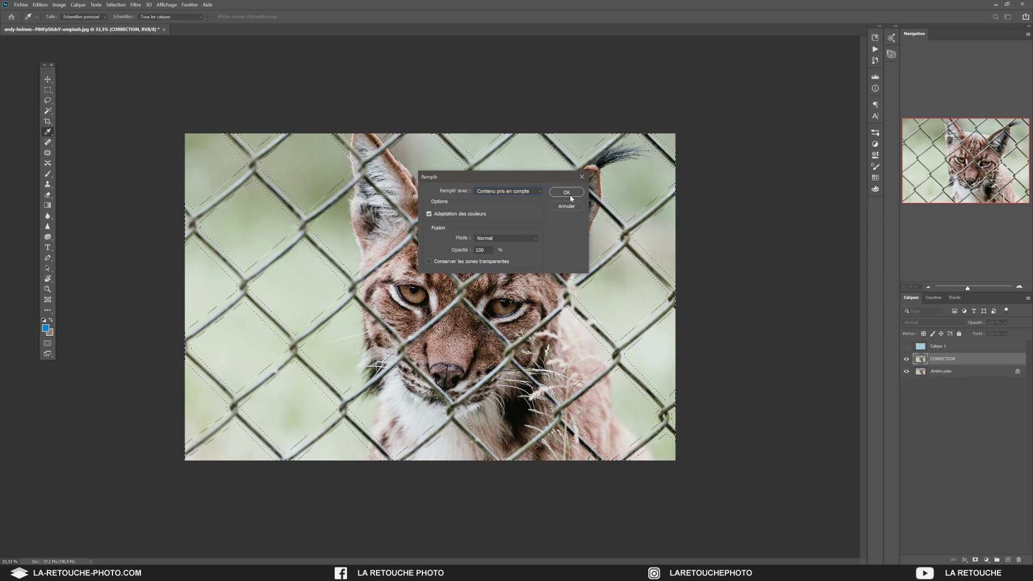
pyautogui.click(567, 193)
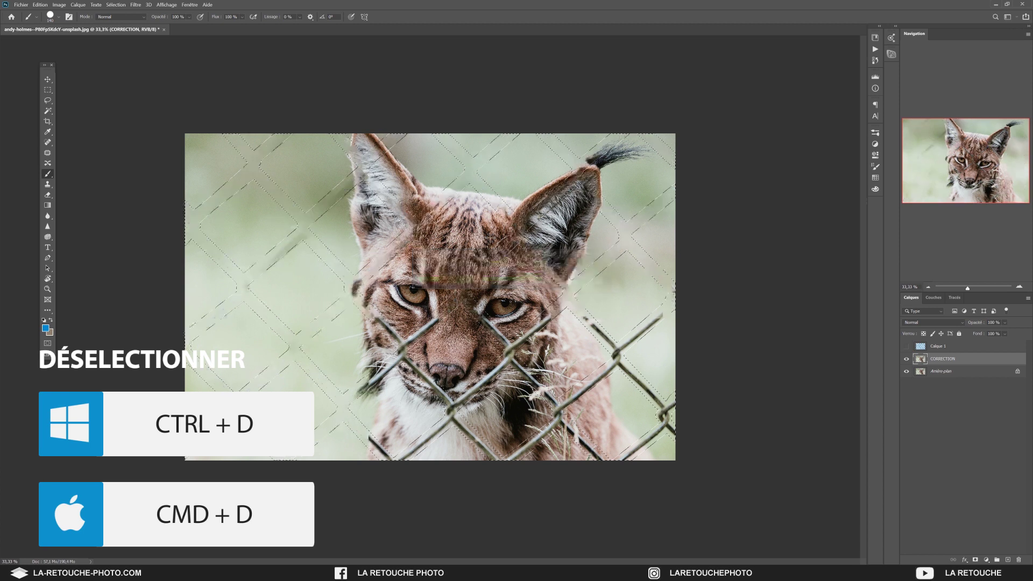
# Step: Drop the fence selection with Sélection > Désélectionner
pyautogui.click(115, 4)
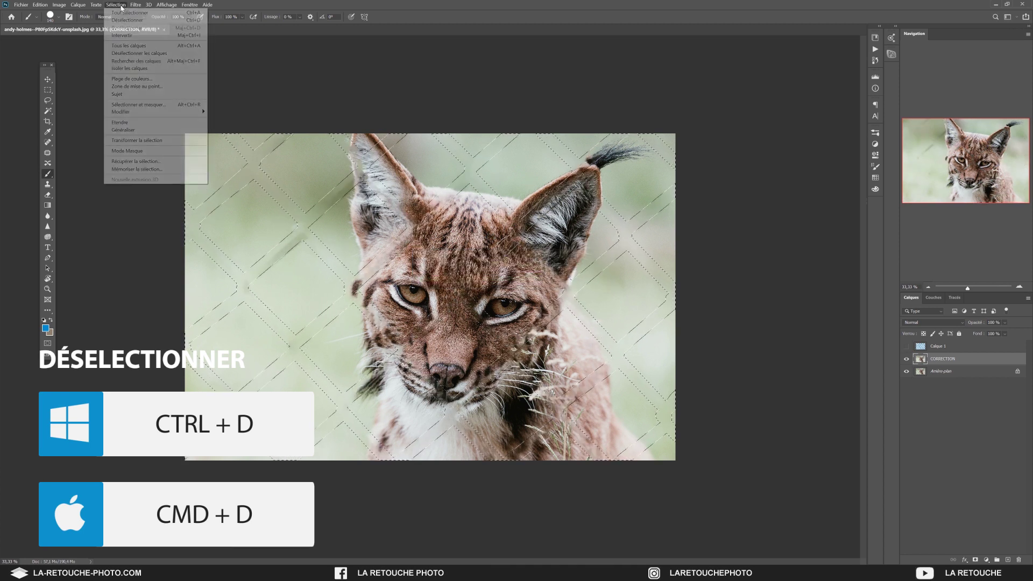
pyautogui.click(121, 16)
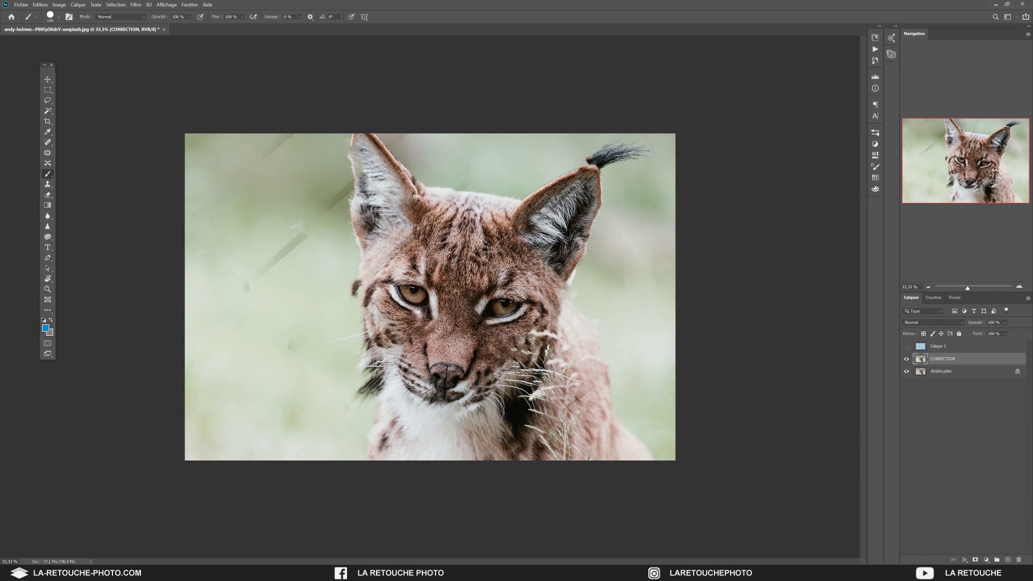
# Step: Set a 120 px Clone Stamp sampling Actif et inférieurs, on a new empty layer
pyautogui.click(47, 185)
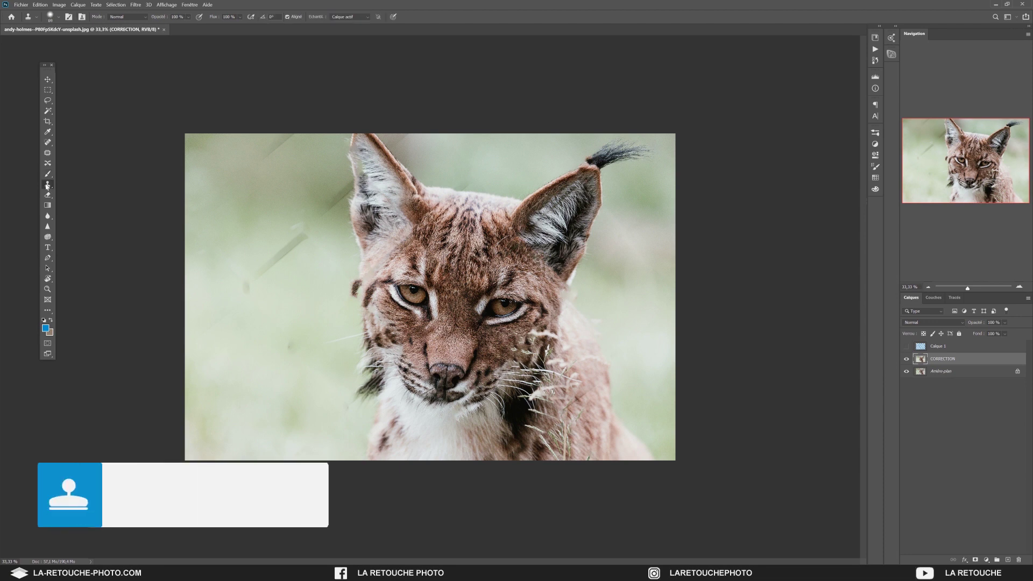
pyautogui.click(56, 18)
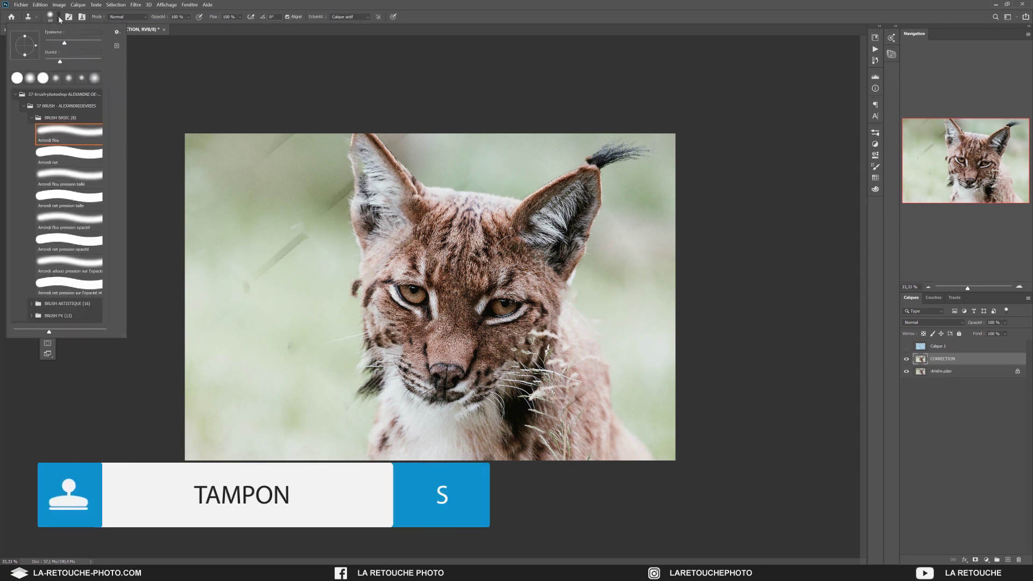
pyautogui.click(70, 43)
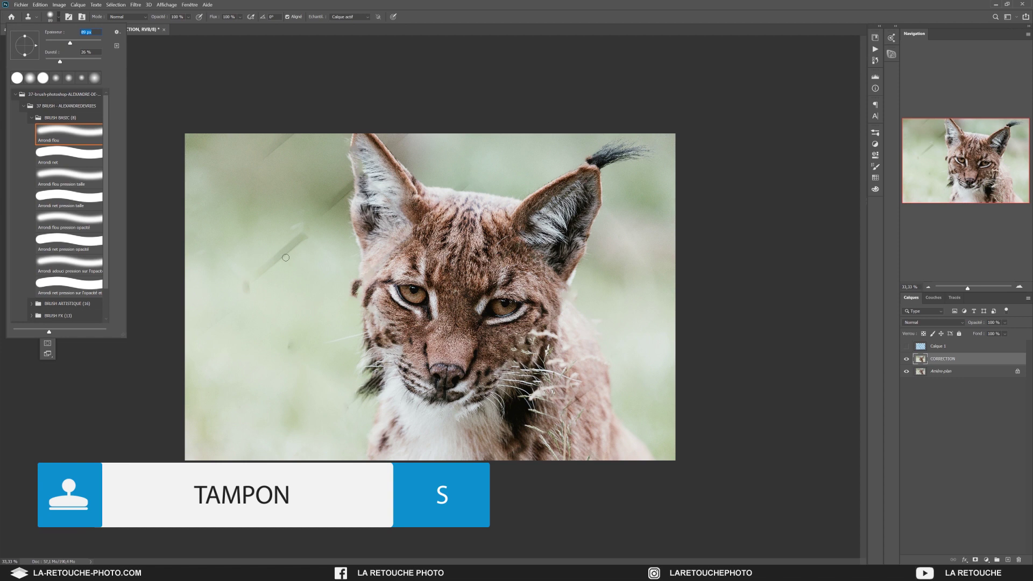
pyautogui.click(76, 43)
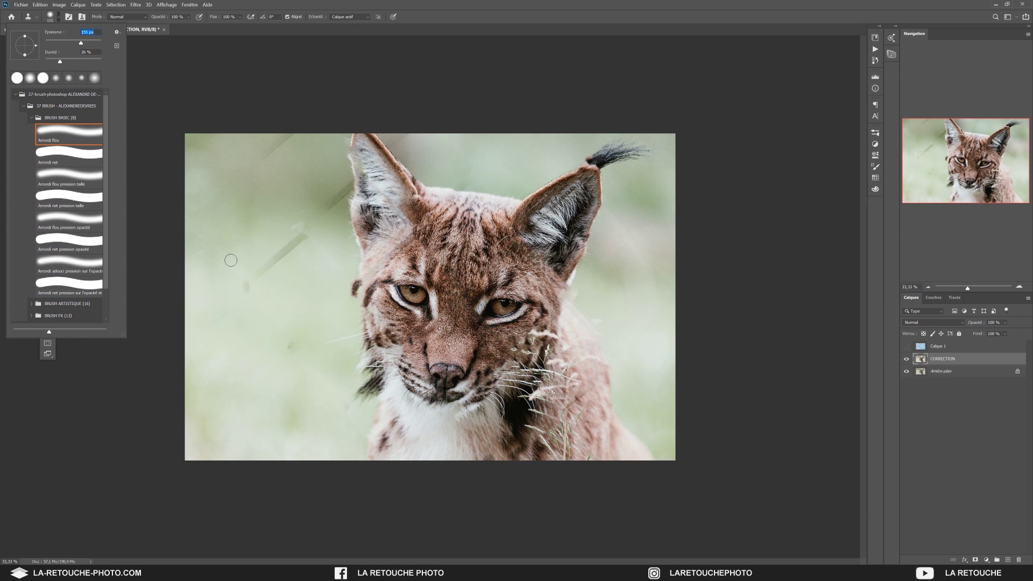
pyautogui.click(160, 17)
pyautogui.press('Tab')
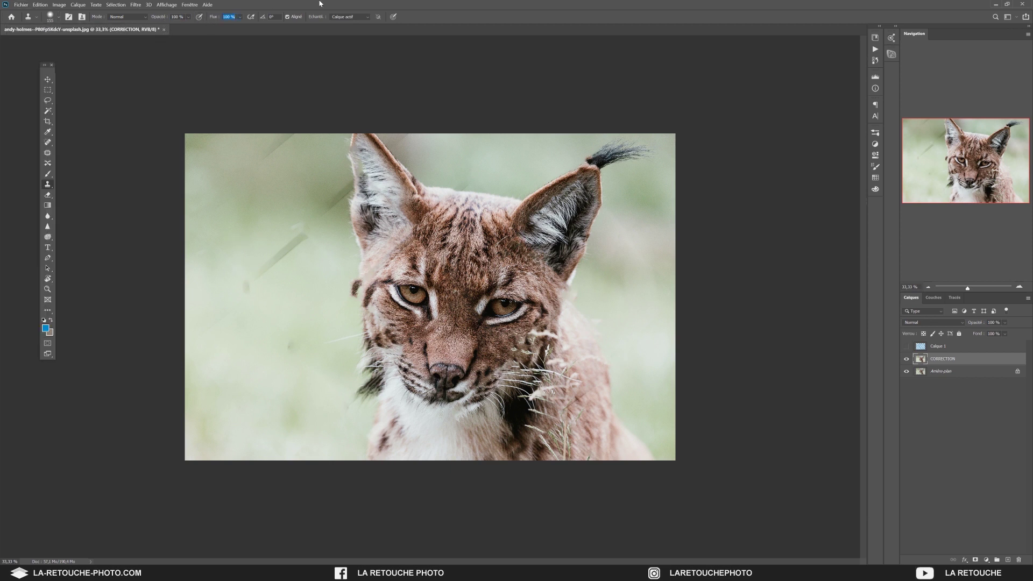
pyautogui.press('Return')
pyautogui.click(353, 19)
pyautogui.click(352, 24)
pyautogui.click(1009, 560)
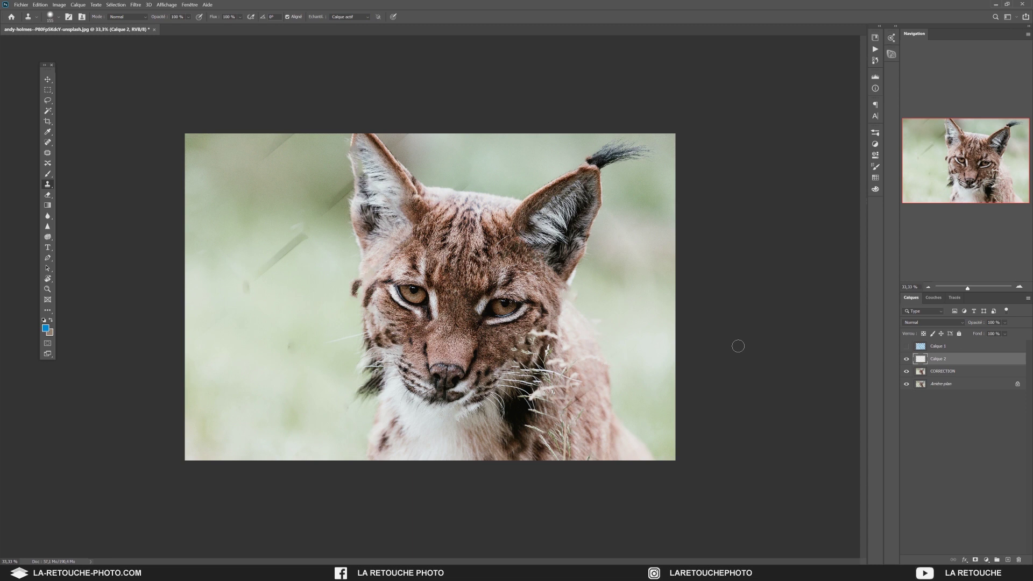
pyautogui.click(359, 17)
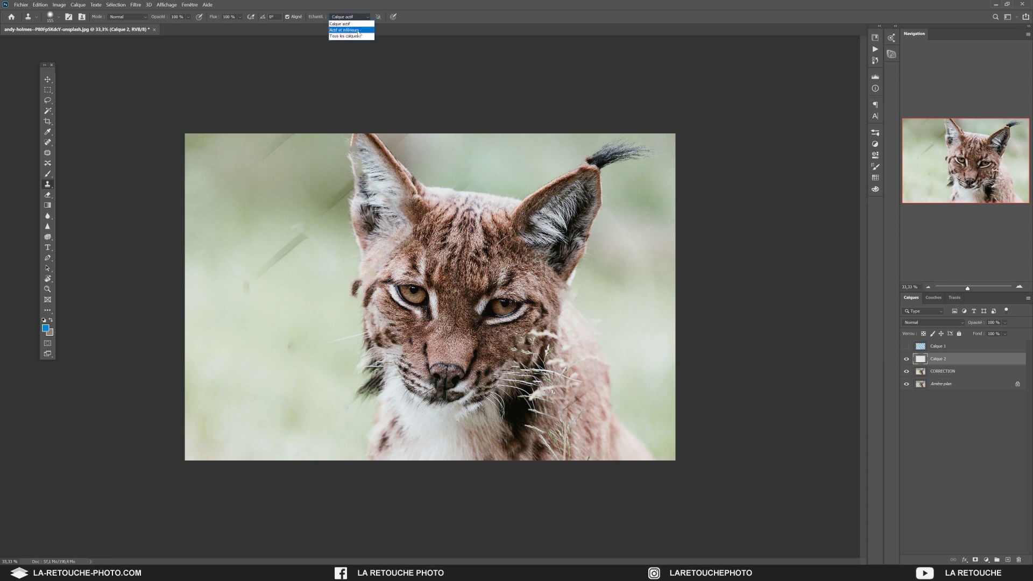
pyautogui.click(359, 31)
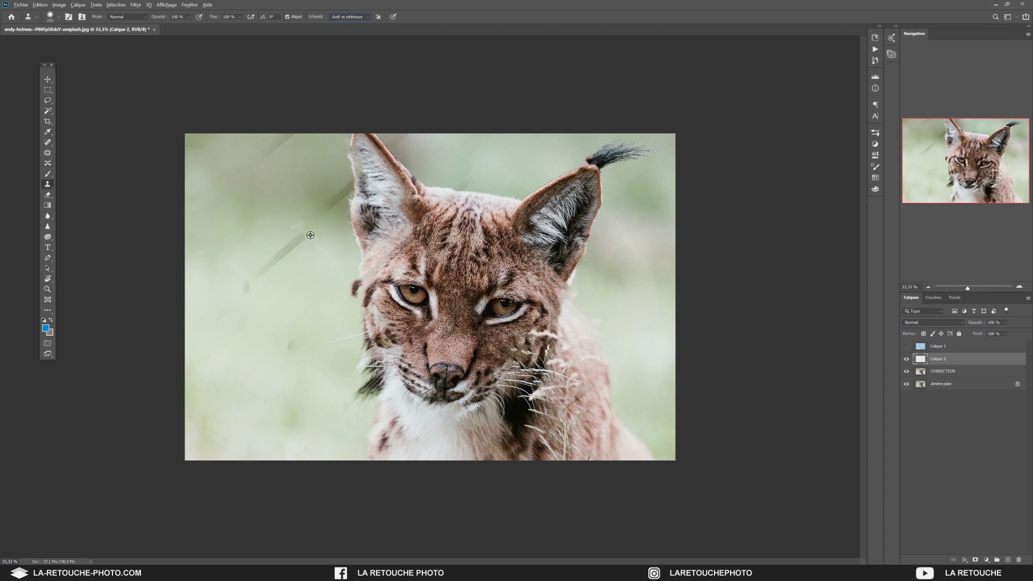
# Step: Clone out the grey streaks left of the ear and clean up the cheek
pyautogui.keyDown('alt'); pyautogui.click(249, 265); pyautogui.keyUp('alt')
pyautogui.moveTo(261, 271); pyautogui.dragTo(307, 233)
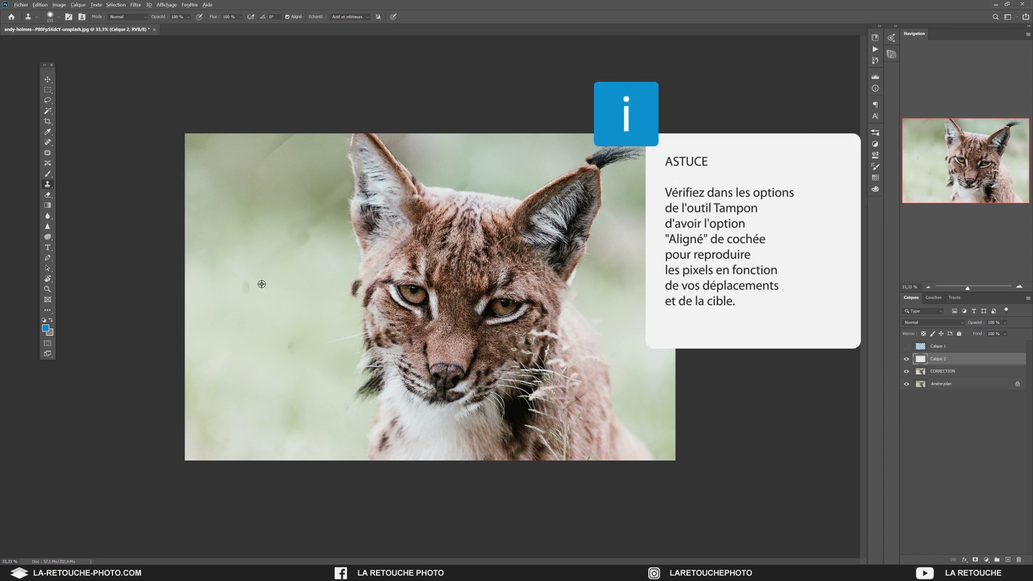
pyautogui.keyDown('alt'); pyautogui.click(245, 282); pyautogui.keyUp('alt')
pyautogui.moveTo(271, 147); pyautogui.dragTo(290, 136)
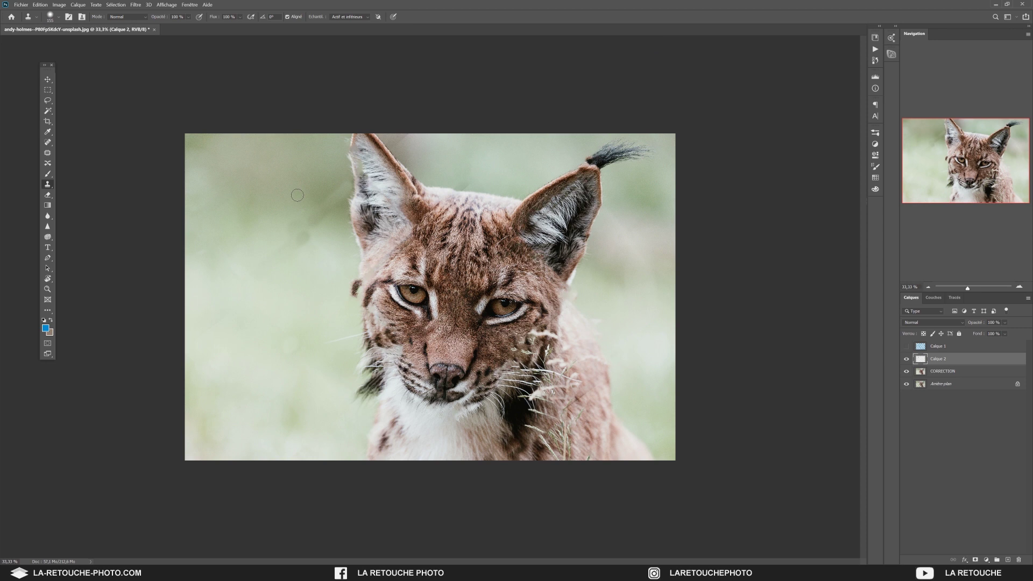
pyautogui.keyDown('alt'); pyautogui.rightClick(377, 256); pyautogui.keyUp('alt')
pyautogui.keyDown('alt'); pyautogui.click(371, 258); pyautogui.keyUp('alt')
pyautogui.moveTo(366, 265)
pyautogui.mouseDown()
pyautogui.moveTo(375, 268)
pyautogui.moveTo(411, 232)
pyautogui.mouseUp()
pyautogui.moveTo(340, 279)
pyautogui.mouseDown()
pyautogui.moveTo(350, 298)
pyautogui.moveTo(355, 286)
pyautogui.moveTo(348, 298)
pyautogui.mouseUp()
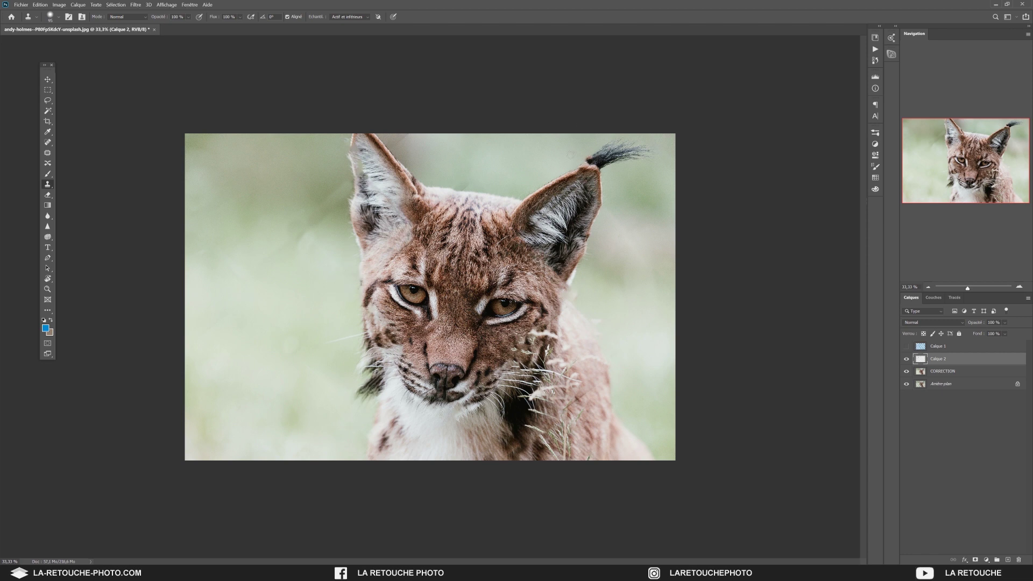
pyautogui.keyDown('alt'); pyautogui.click(320, 325); pyautogui.keyUp('alt')
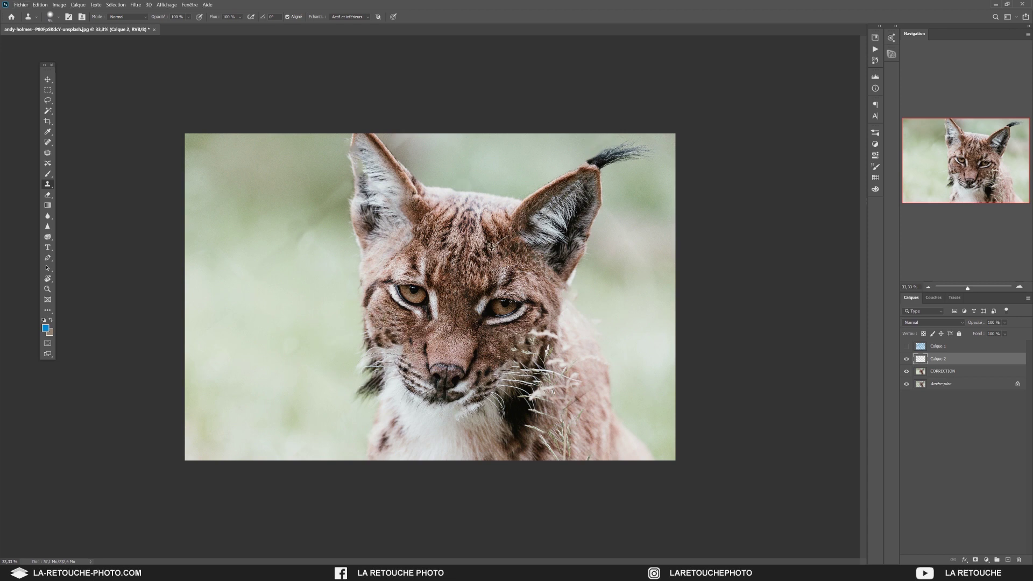
# Step: Retouch the ear tip and tuft base with a 20 px clone brush
pyautogui.hotkey('ctrl', '+')
pyautogui.hotkey('ctrl', '+')
pyautogui.moveTo(498, 278); pyautogui.dragTo(366, 364)
pyautogui.press('Return')
pyautogui.write('20')
pyautogui.press('Return')
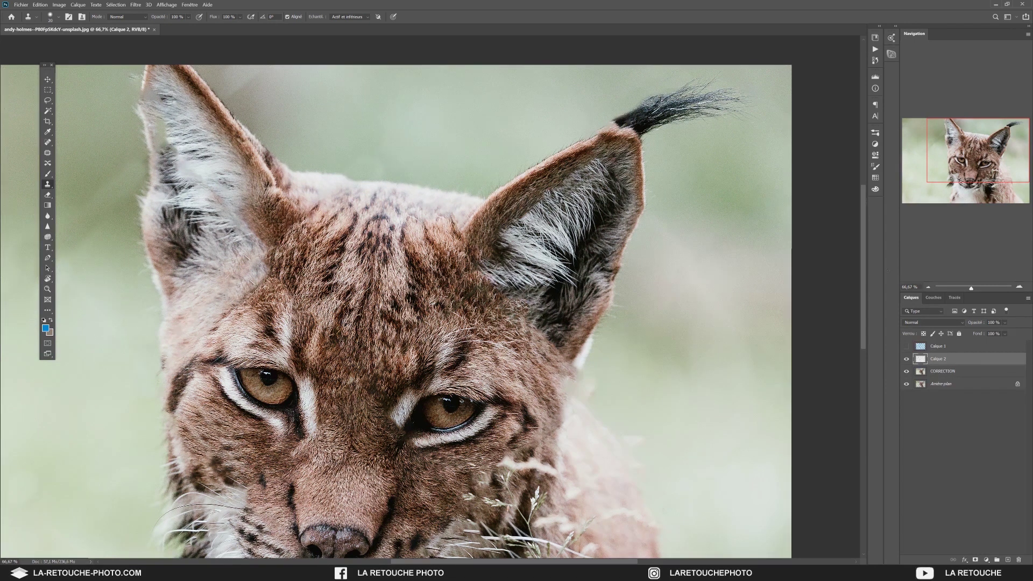
pyautogui.click(929, 287)
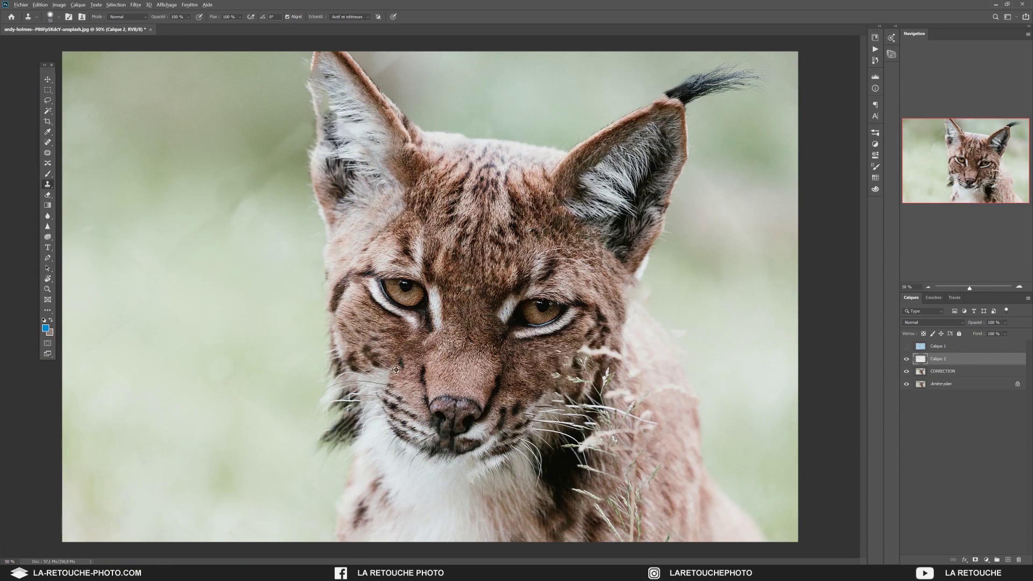
pyautogui.moveTo(621, 118); pyautogui.dragTo(688, 82)
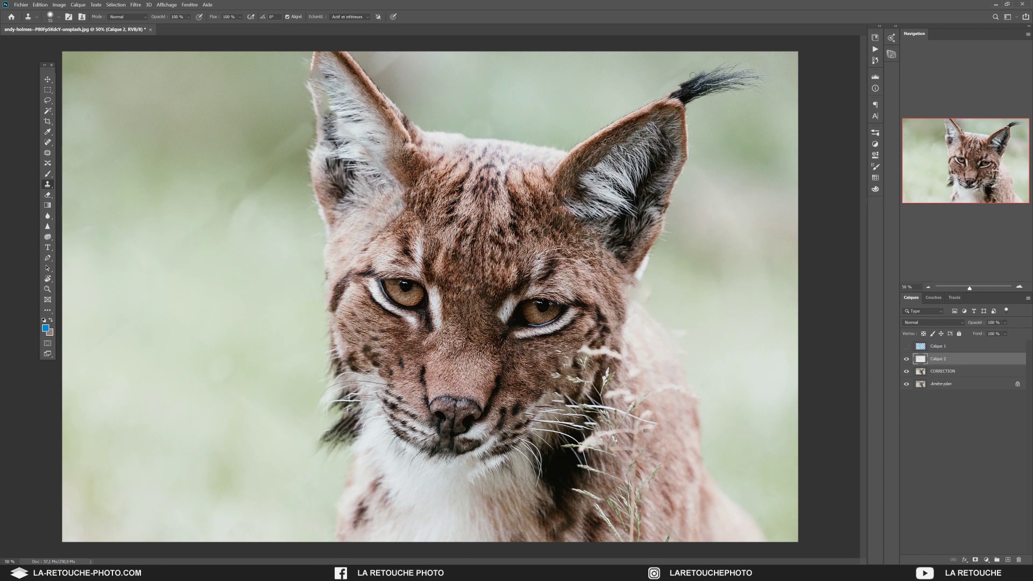
pyautogui.moveTo(637, 110); pyautogui.dragTo(704, 72)
pyautogui.hotkey('ctrl', '-')
# Step: Toggle the retouch layer to compare, then rename it RECONSTRUCTION
pyautogui.click(906, 359)
pyautogui.click(907, 359)
pyautogui.click(906, 359)
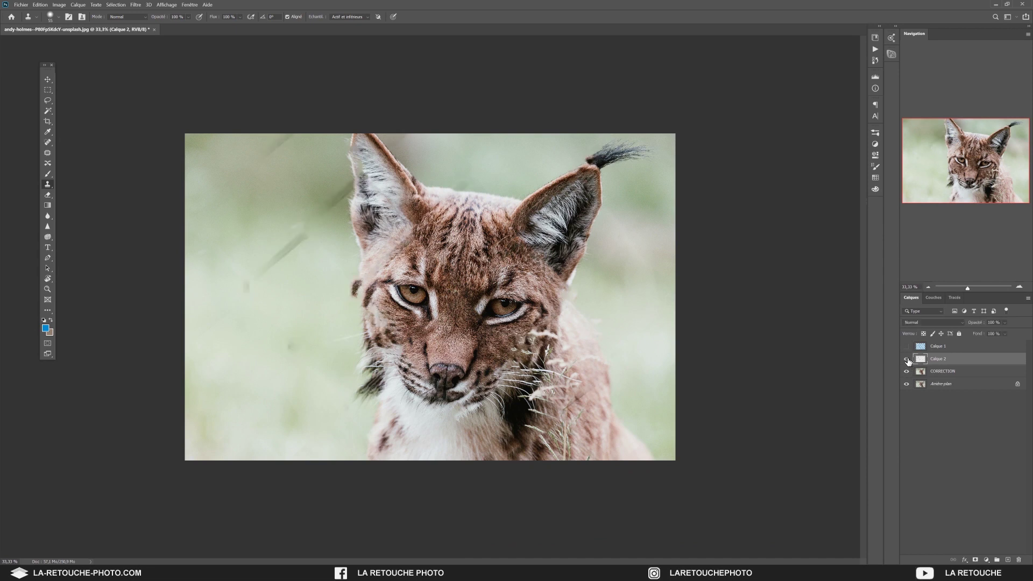
pyautogui.click(907, 359)
pyautogui.doubleClick(938, 359)
pyautogui.write('RECONSTRUCTION')
pyautogui.press('Return')
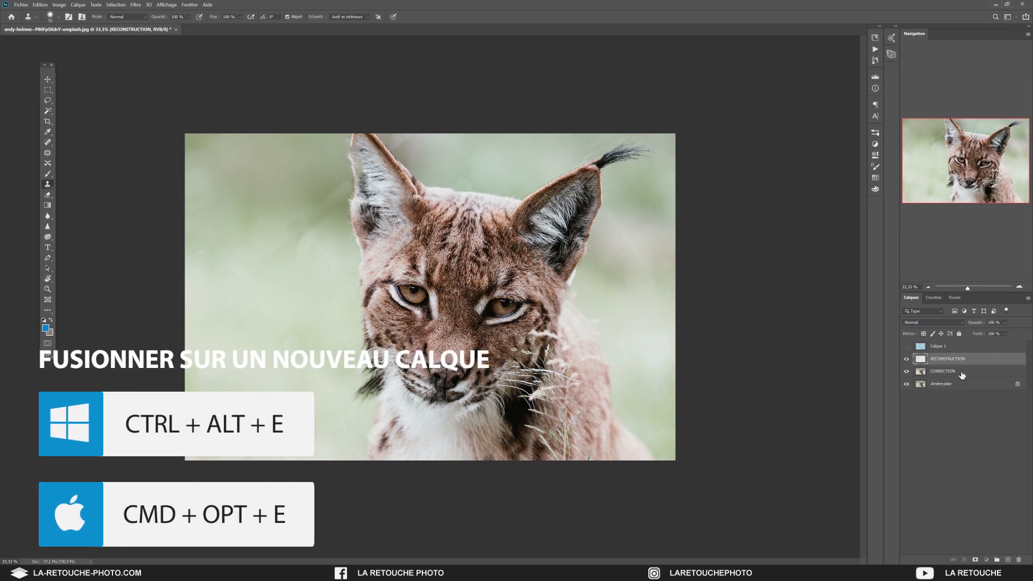
# Step: Stamp CORRECTION and RECONSTRUCTION into a merged layer with Ctrl+Alt+E
pyautogui.keyDown('ctrl'); pyautogui.click(962, 371); pyautogui.keyUp('ctrl')
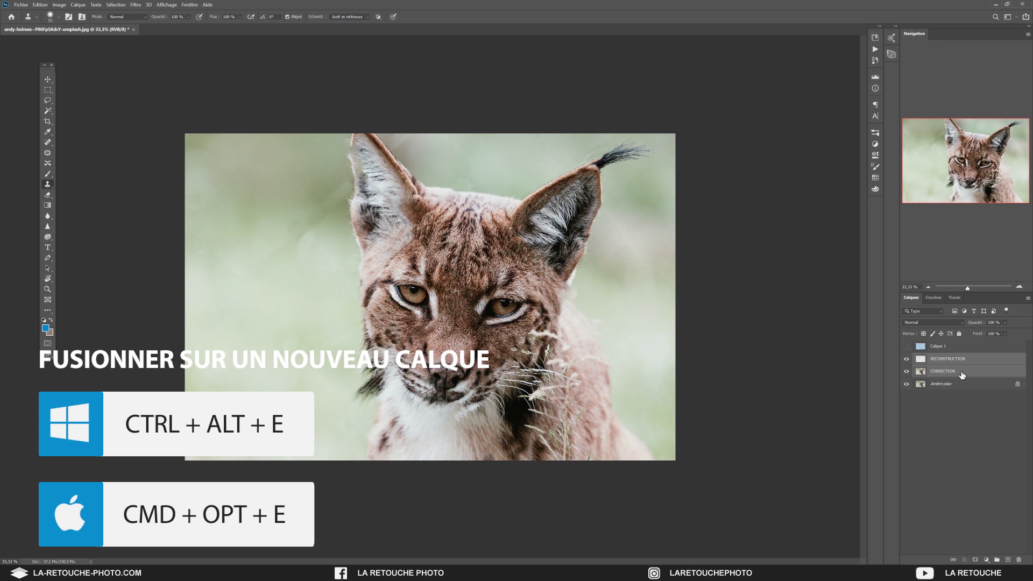
pyautogui.hotkey('ctrl', 'alt', 'e')
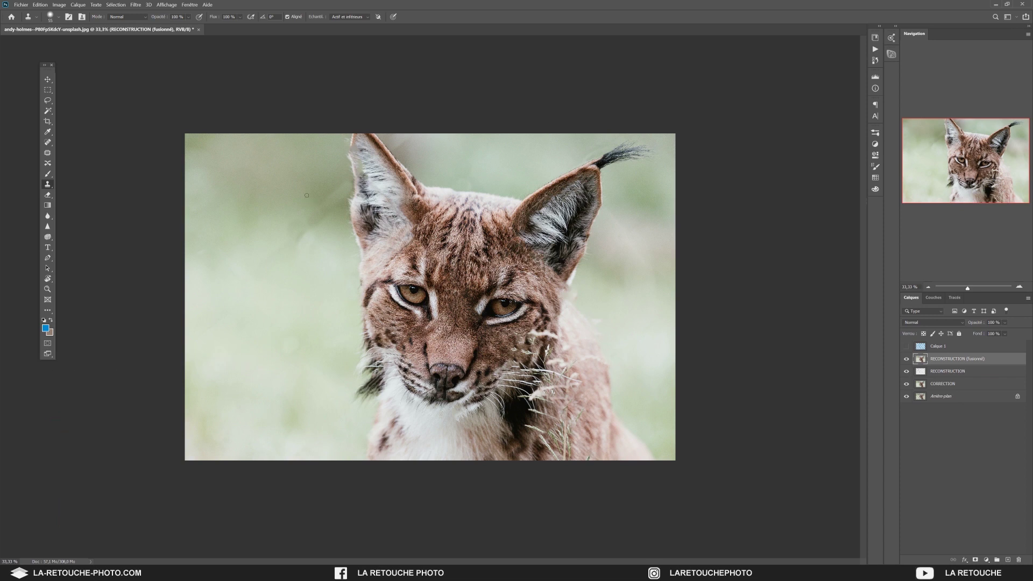
pyautogui.click(47, 101)
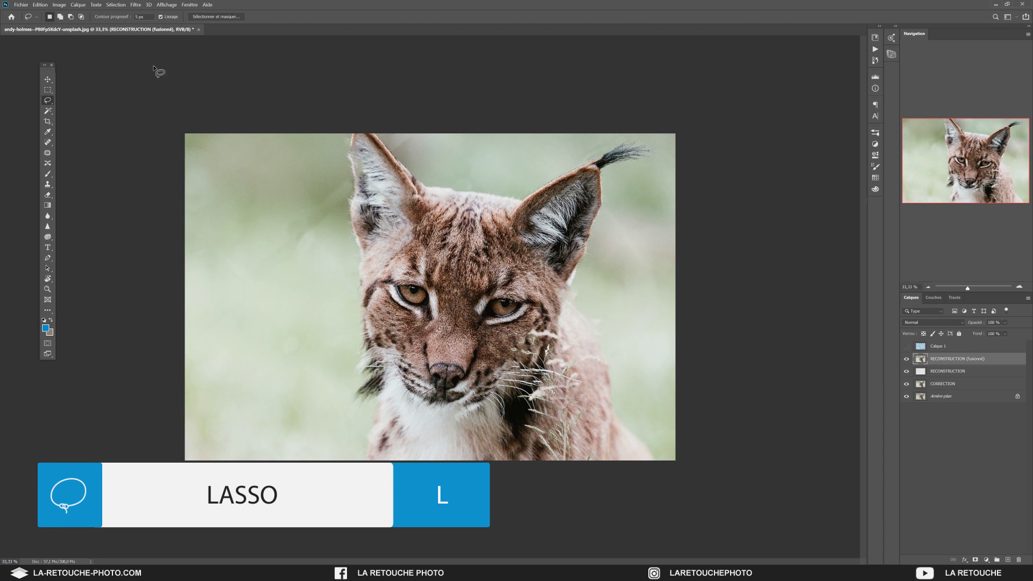
# Step: Set a 20 px feather and lasso the background patch beside the left ear
pyautogui.click(139, 17)
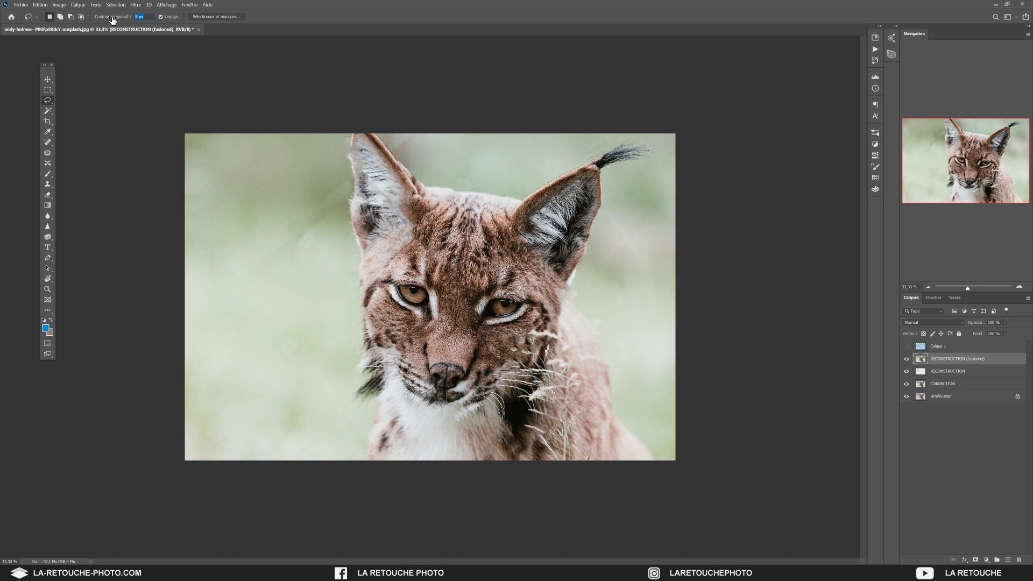
pyautogui.write('20')
pyautogui.press('Return')
pyautogui.moveTo(331, 219); pyautogui.dragTo(348, 186)
pyautogui.moveTo(292, 214); pyautogui.dragTo(328, 223)
# Step: Apply a Gaussian blur with radius 4 to the patch, then deselect
pyautogui.click(139, 5)
pyautogui.moveTo(141, 111)
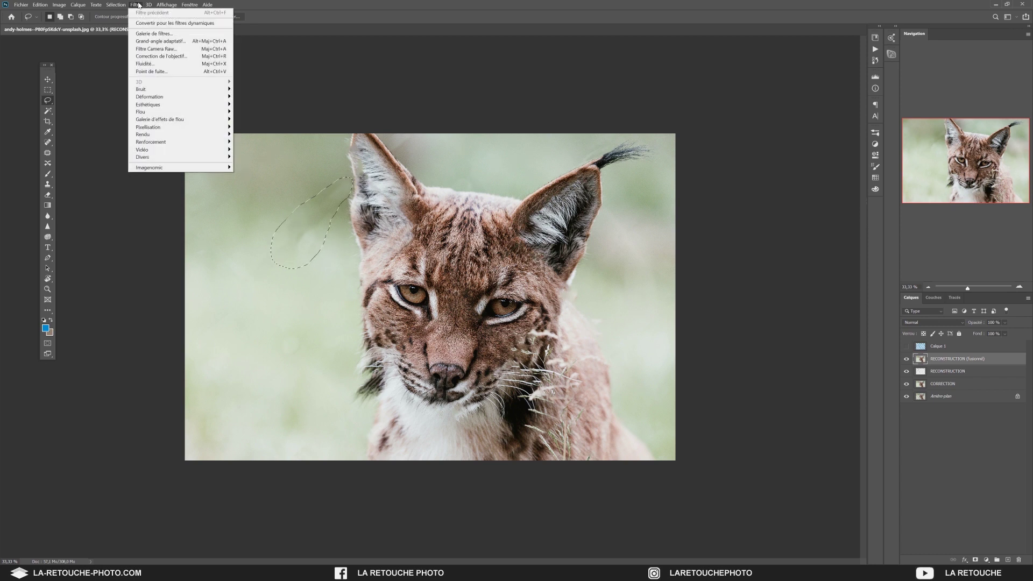
pyautogui.click(266, 150)
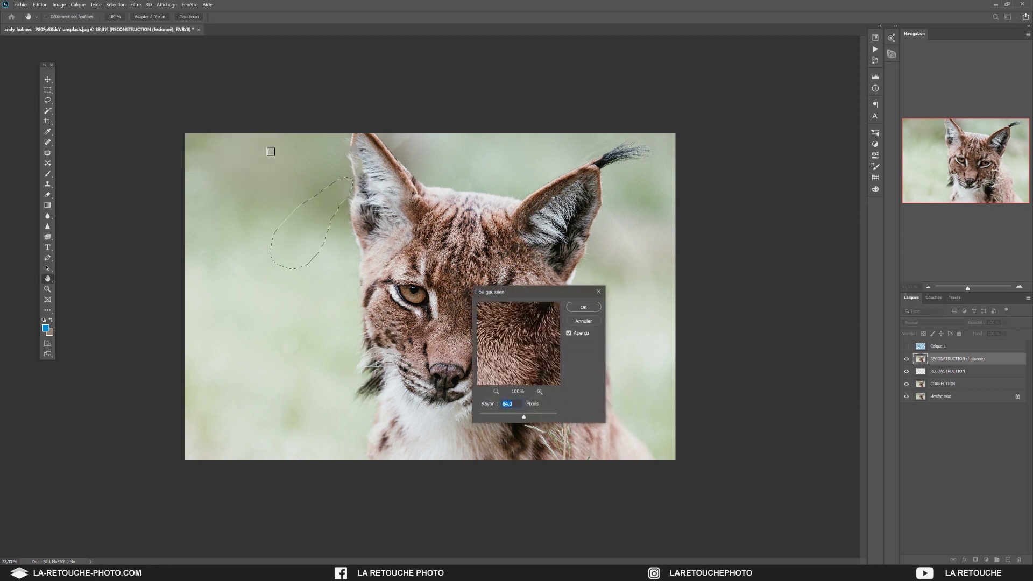
pyautogui.click(310, 229)
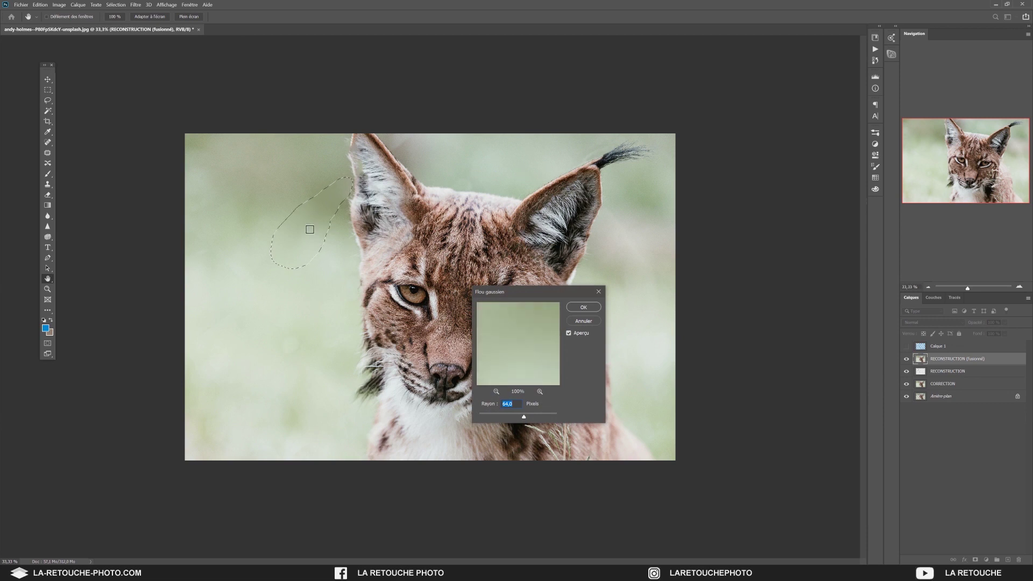
pyautogui.click(497, 392)
pyautogui.click(496, 392)
pyautogui.click(497, 391)
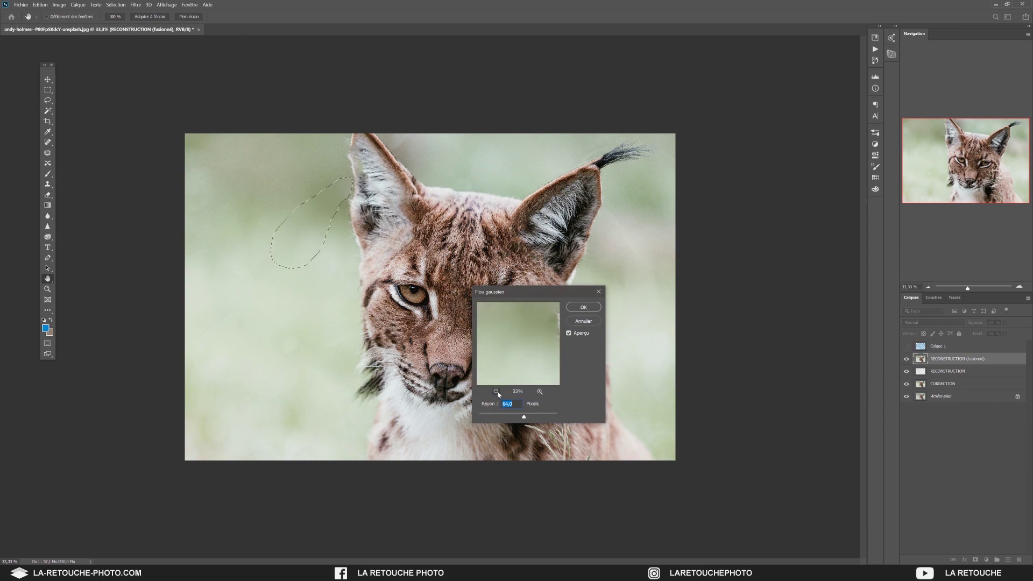
pyautogui.click(539, 391)
pyautogui.click(540, 392)
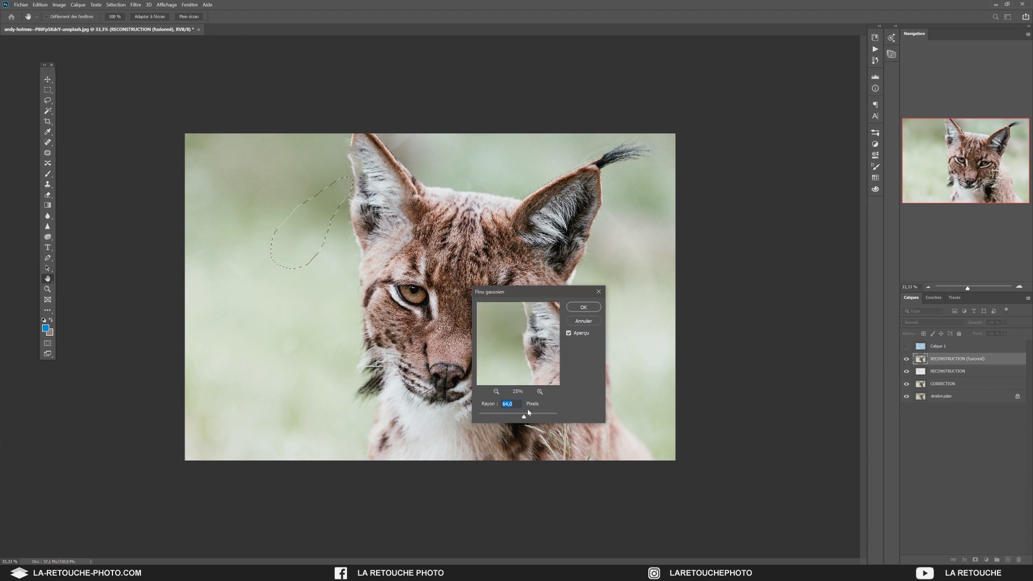
pyautogui.write('4')
pyautogui.press('Return')
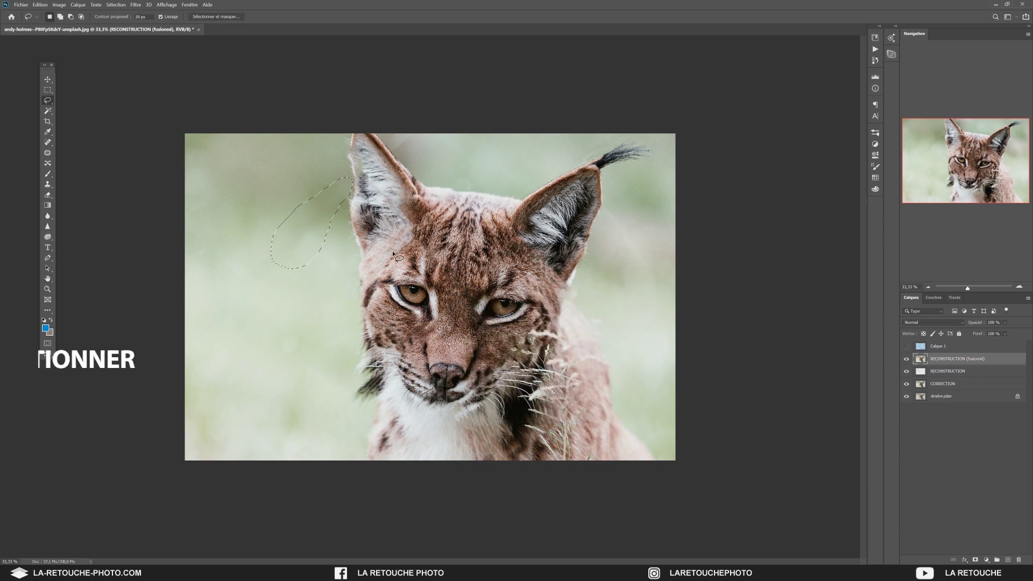
pyautogui.hotkey('ctrl', 'd')
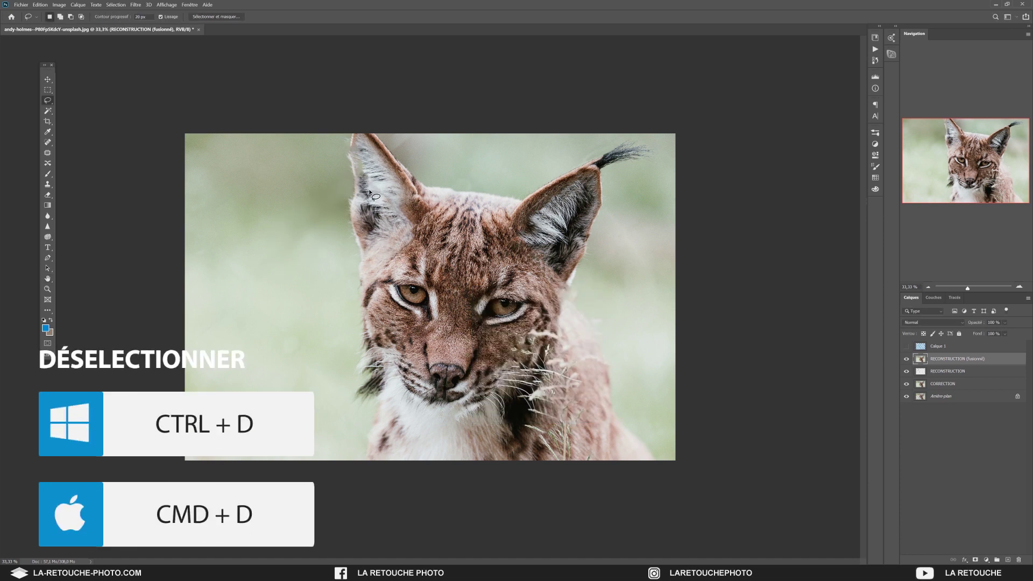
# Step: Lasso the background above the ear top and reapply the last Gaussian blur
pyautogui.moveTo(386, 153); pyautogui.dragTo(427, 144)
pyautogui.moveTo(427, 144); pyautogui.dragTo(386, 141)
pyautogui.click(136, 4)
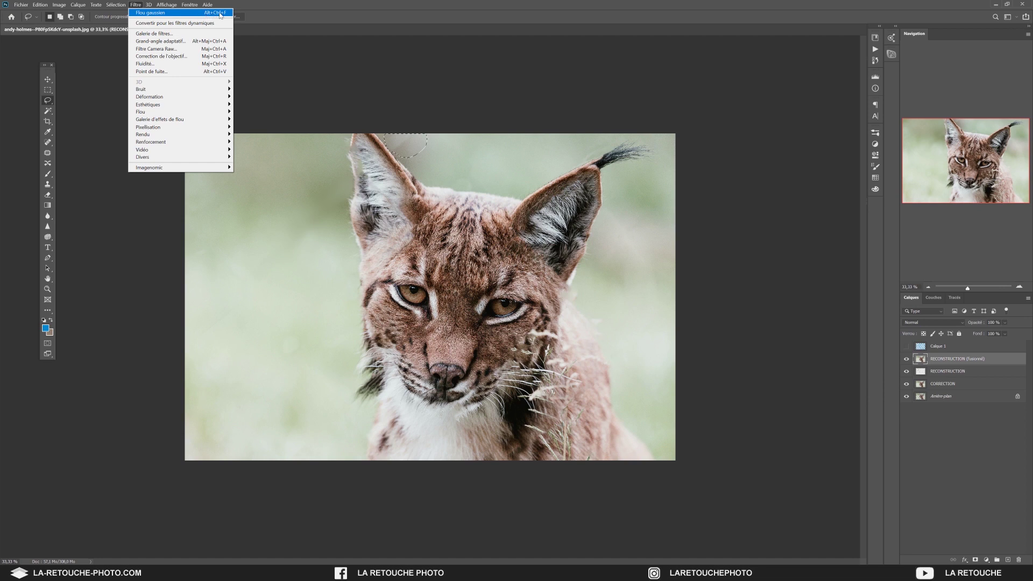
pyautogui.click(219, 14)
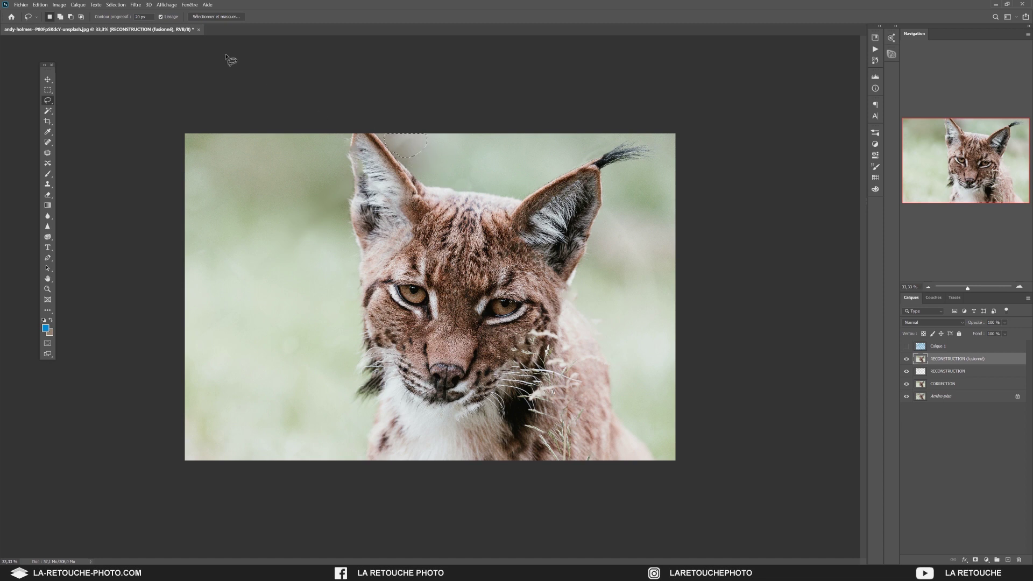
# Step: Blur that patch again with a Gaussian blur radius of 15 pixels
pyautogui.click(135, 5)
pyautogui.moveTo(142, 112)
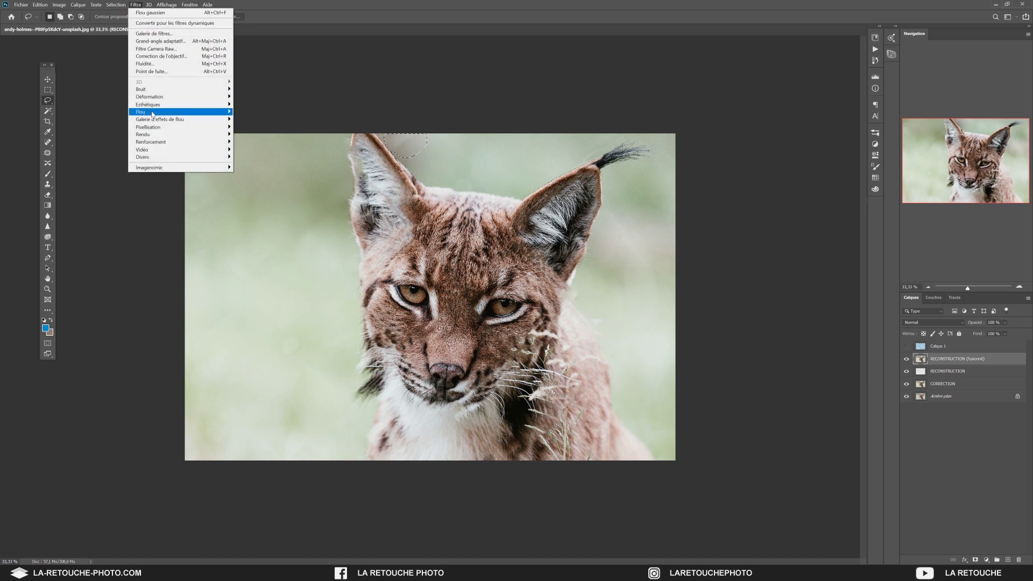
pyautogui.click(256, 150)
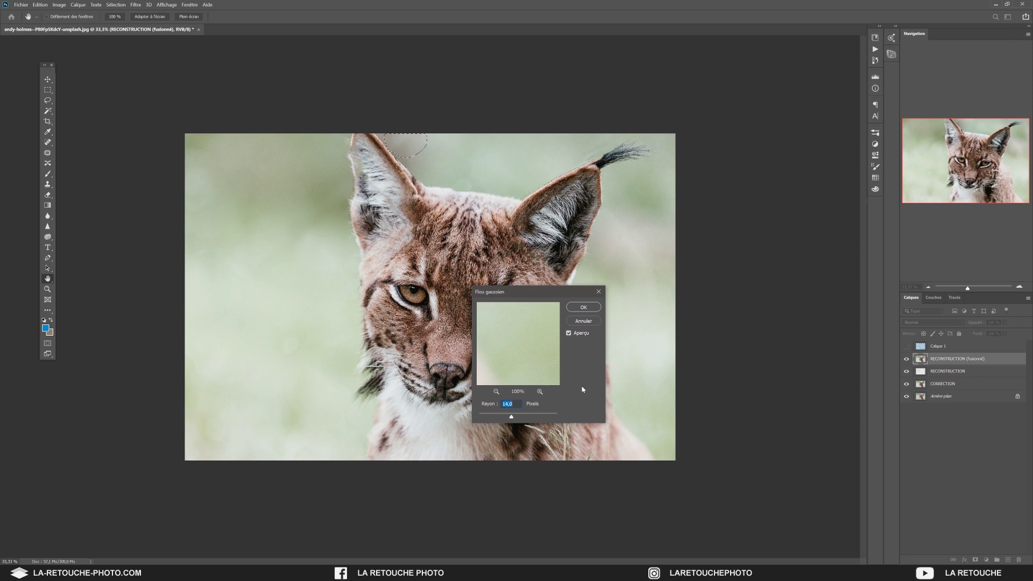
pyautogui.write('15')
pyautogui.click(584, 307)
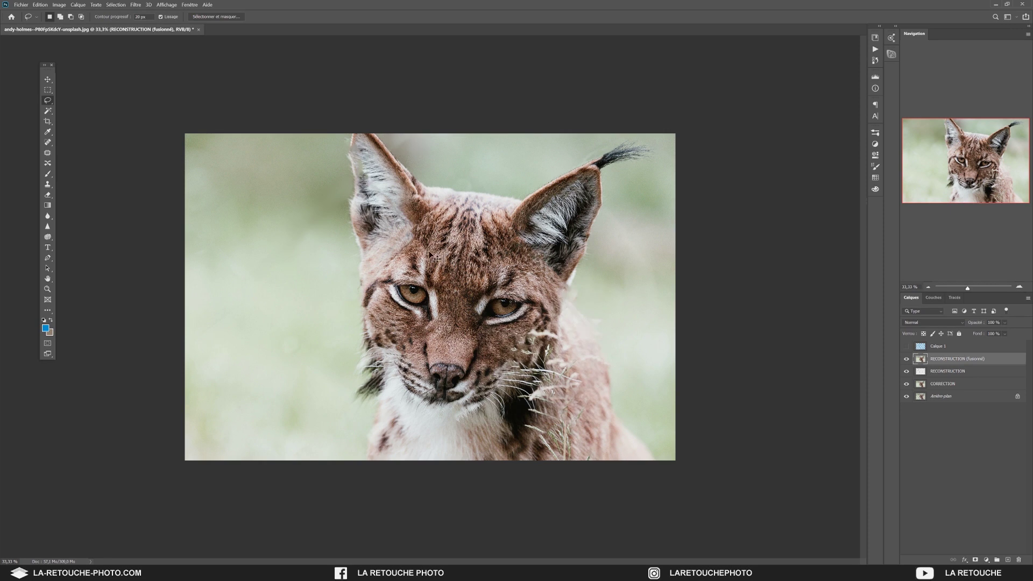
# Step: Blur the background around the right ear tuft with the last filter, then deselect
pyautogui.moveTo(591, 165); pyautogui.dragTo(588, 163)
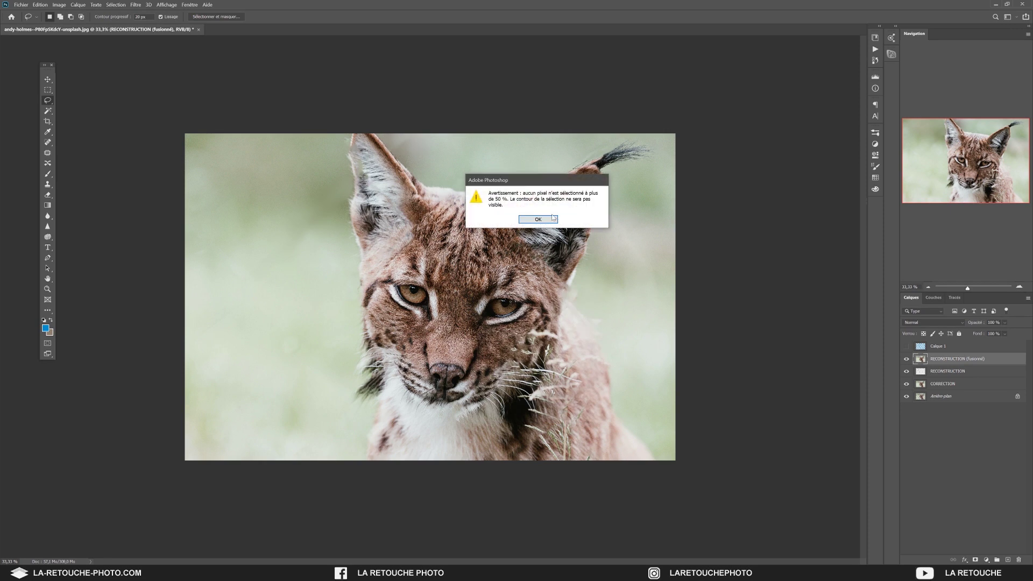
pyautogui.click(538, 221)
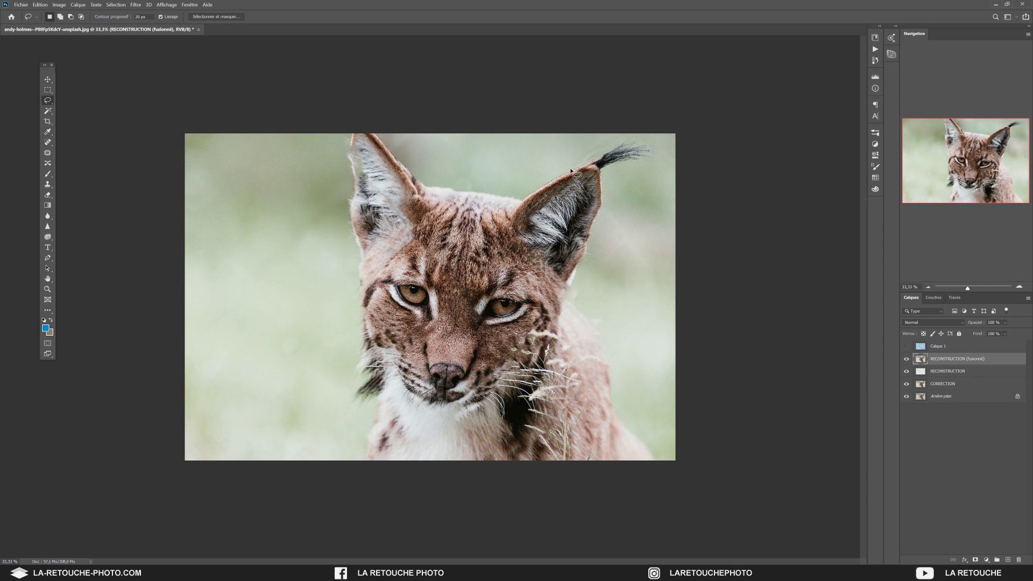
pyautogui.hotkey('ctrl', 'alt', 'z')
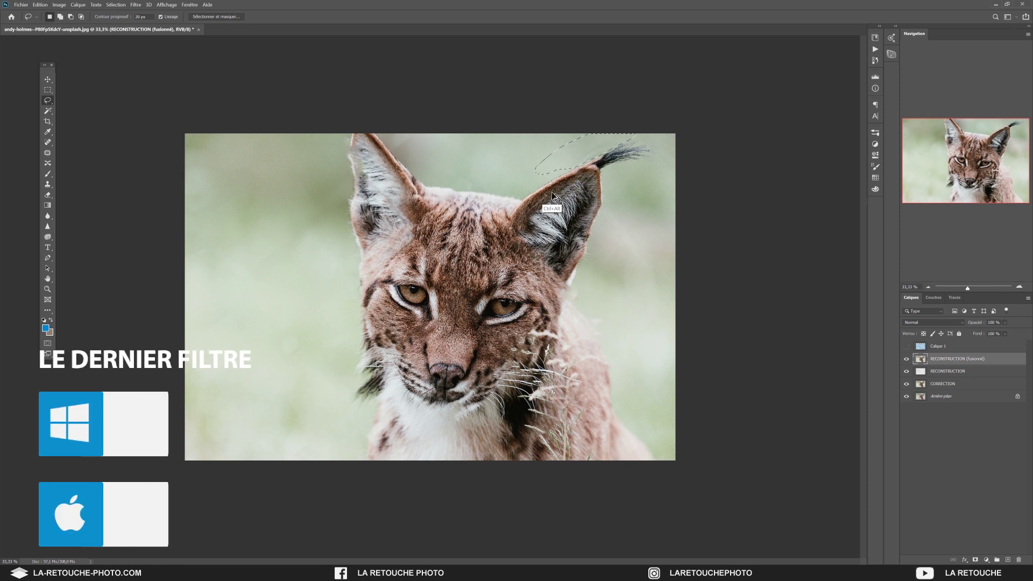
pyautogui.hotkey('ctrl', 'd')
# Step: Blur the background above the forehead and beside the left ear, then deselect
pyautogui.moveTo(480, 190)
pyautogui.mouseDown()
pyautogui.moveTo(496, 156)
pyautogui.moveTo(448, 171)
pyautogui.moveTo(463, 191)
pyautogui.mouseUp()
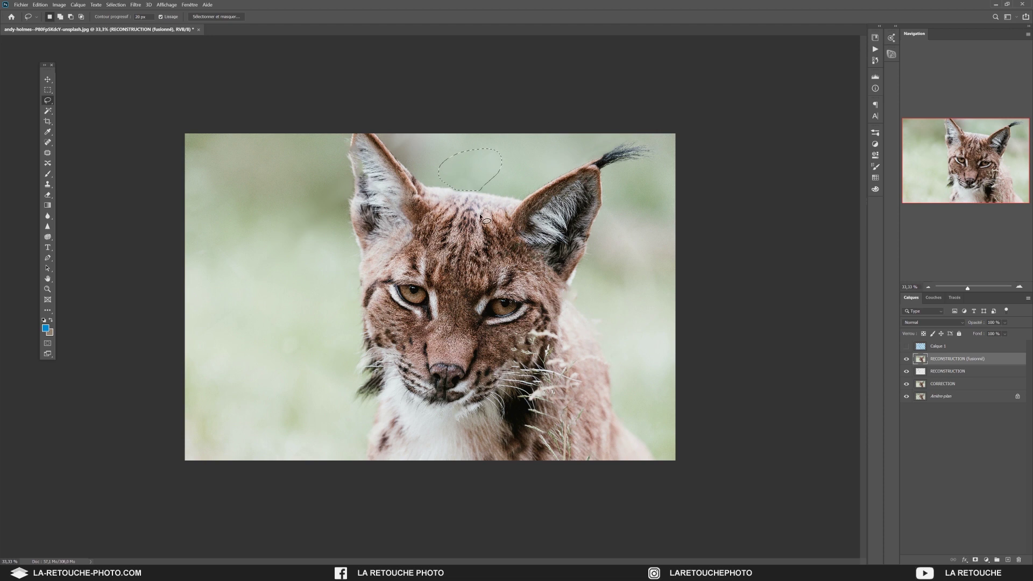
pyautogui.hotkey('ctrl', 'alt')
pyautogui.moveTo(353, 192)
pyautogui.mouseDown()
pyautogui.moveTo(354, 182)
pyautogui.moveTo(316, 162)
pyautogui.mouseUp()
pyautogui.moveTo(272, 235); pyautogui.dragTo(349, 237)
pyautogui.hotkey('ctrl', 'd')
pyautogui.hotkey('ctrl', '+')
pyautogui.hotkey('ctrl', '+')
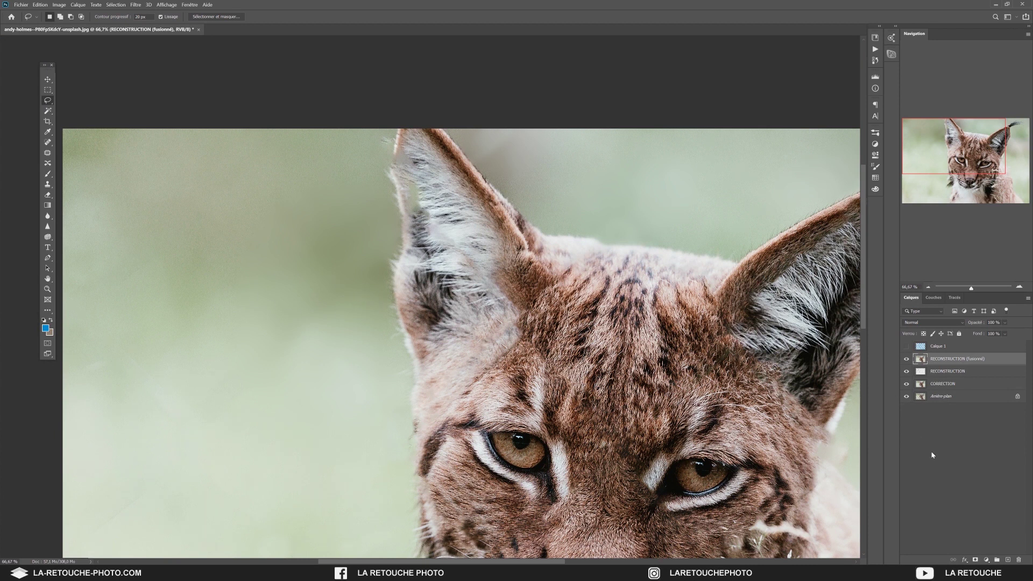
# Step: Add a new layer named BRUIT filled with 50% grey
pyautogui.click(1007, 560)
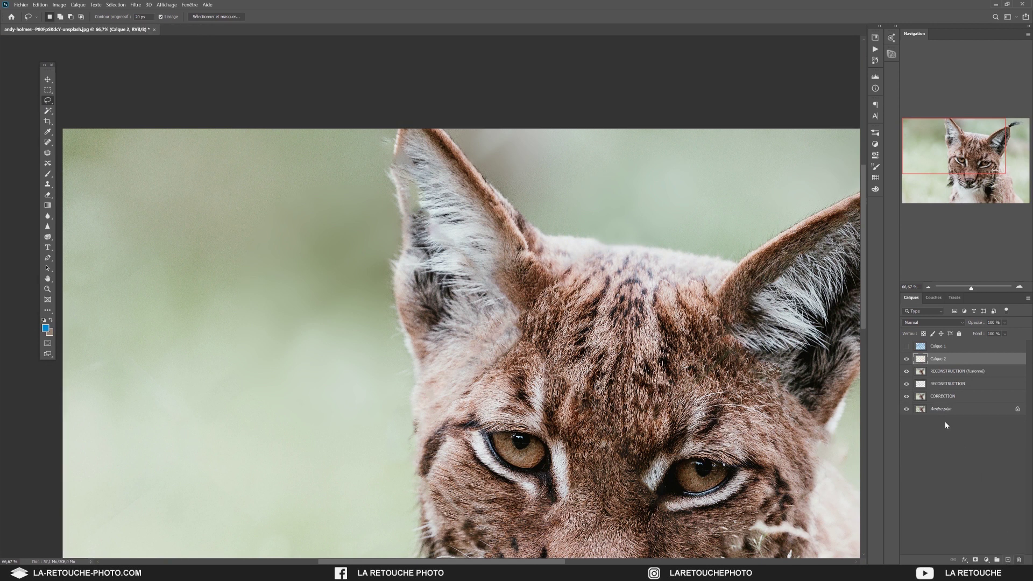
pyautogui.write('BRUIT')
pyautogui.press('Return')
pyautogui.click(40, 4)
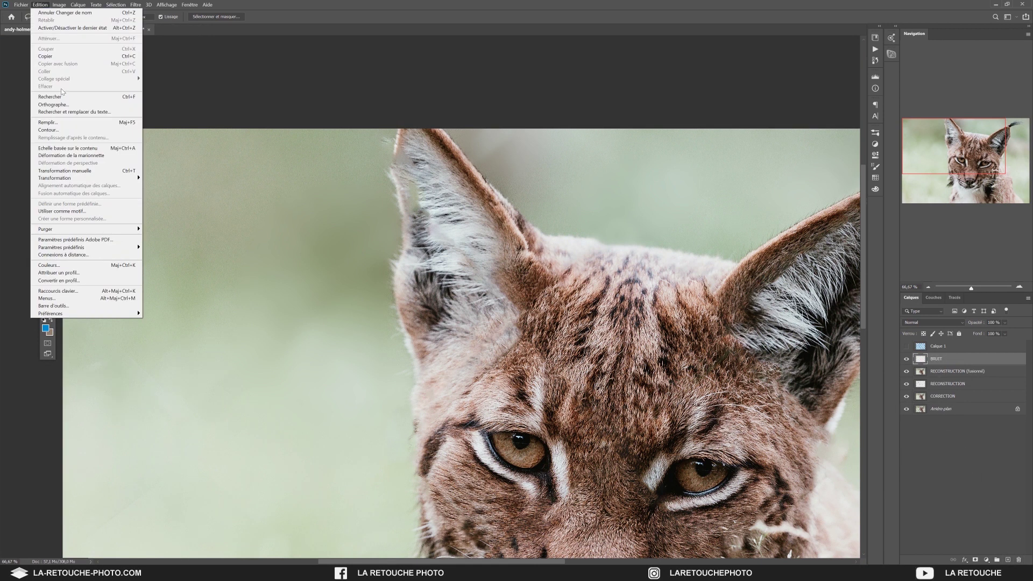
pyautogui.click(63, 122)
pyautogui.click(532, 192)
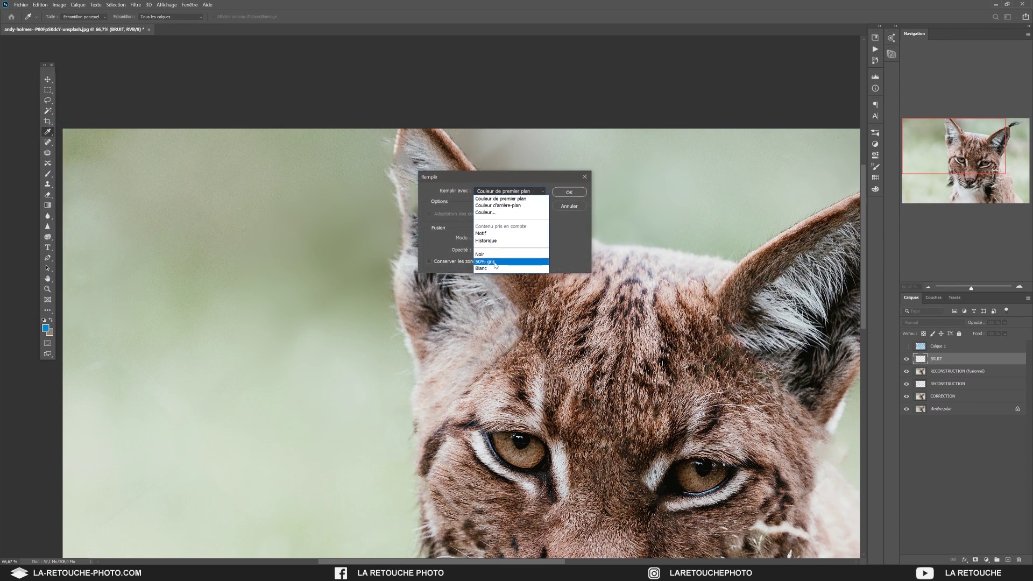
pyautogui.click(496, 263)
pyautogui.click(569, 192)
pyautogui.press('l')
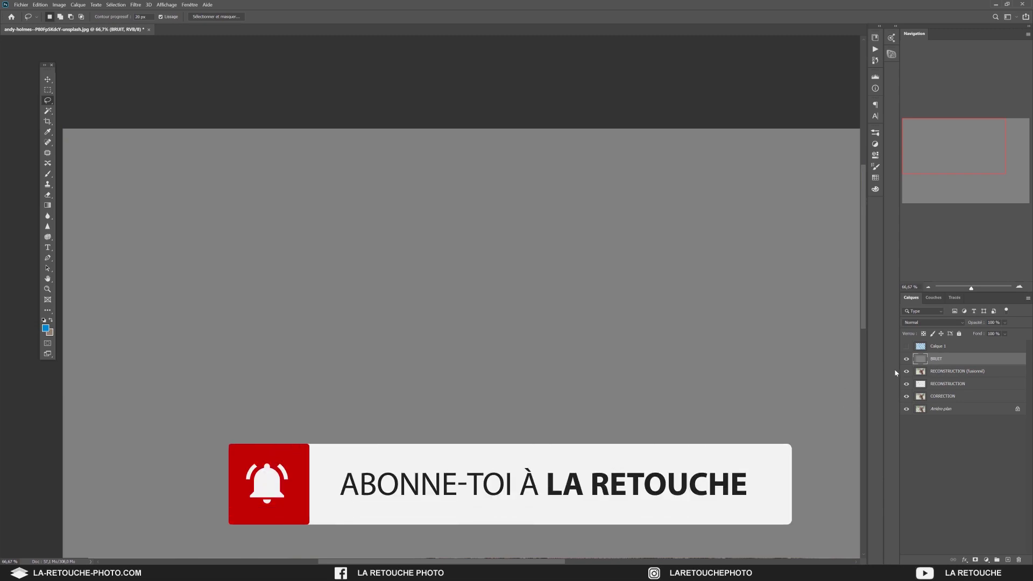
# Step: Convert BRUIT to a smart object and apply Ajout de bruit
pyautogui.rightClick(952, 359)
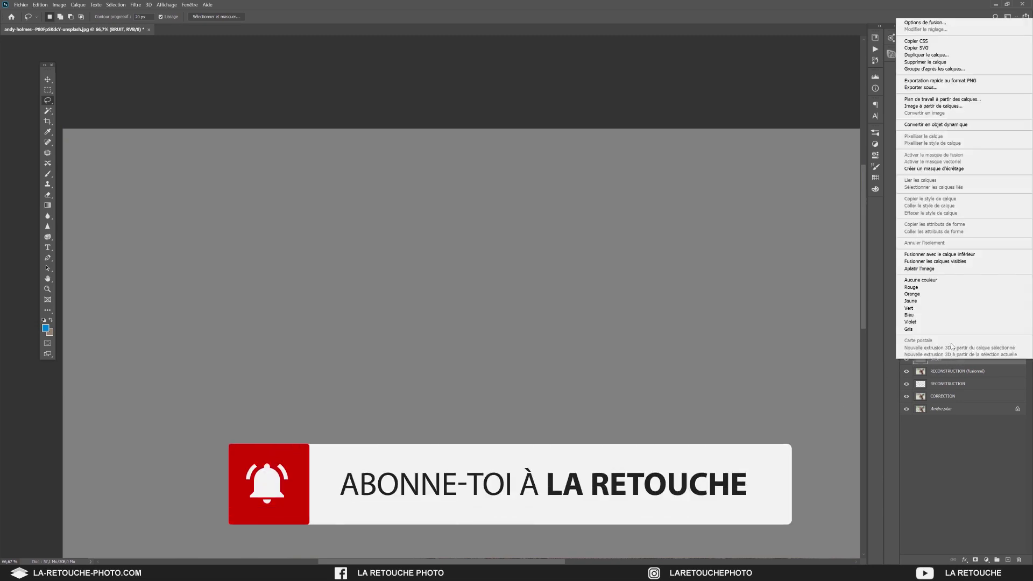
pyautogui.click(959, 126)
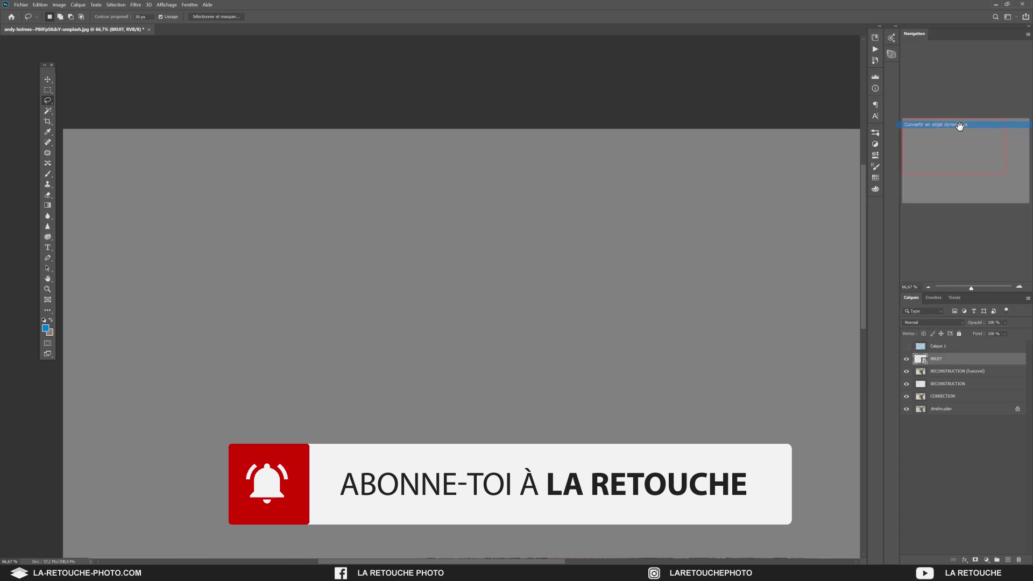
pyautogui.click(135, 5)
pyautogui.moveTo(179, 89)
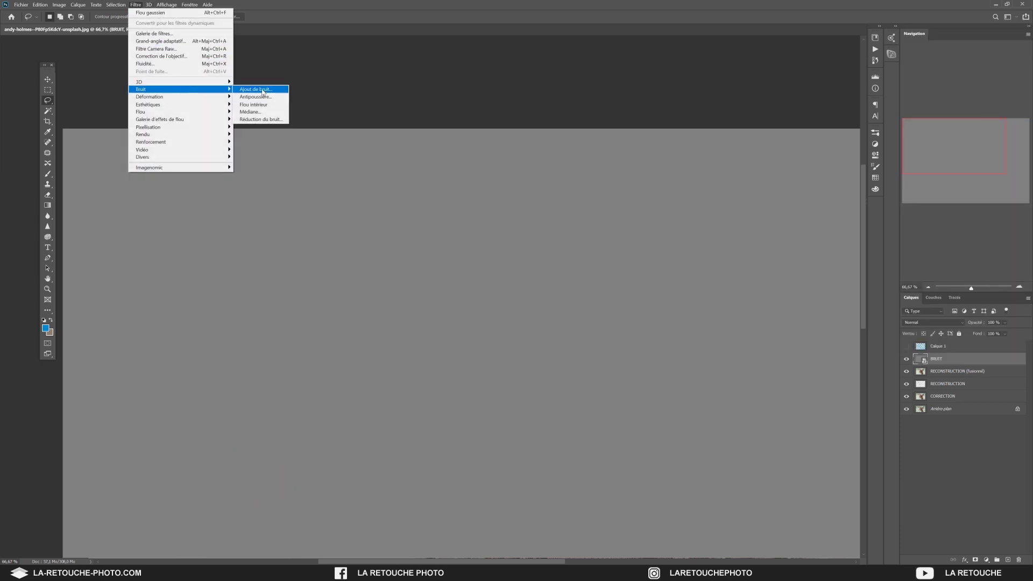
pyautogui.click(264, 89)
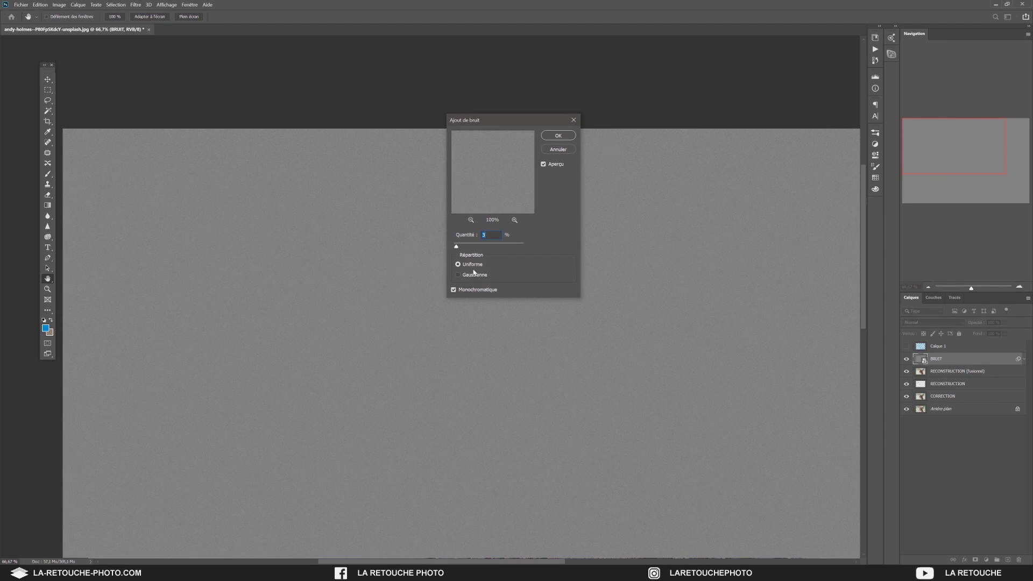
pyautogui.click(563, 135)
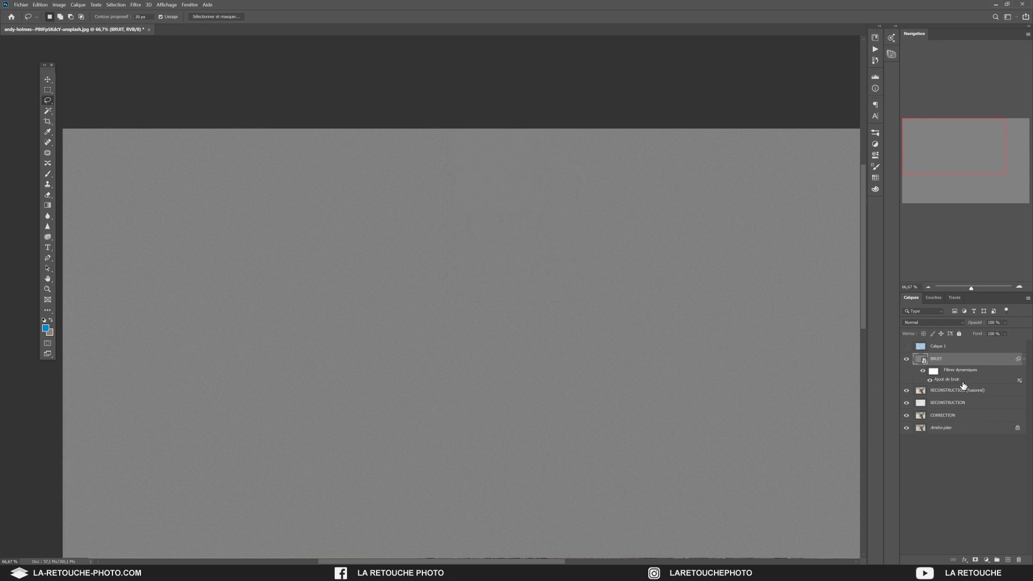
# Step: Set the BRUIT layer's blend mode to Lumière tamisée and compare it on and off
pyautogui.press('v')
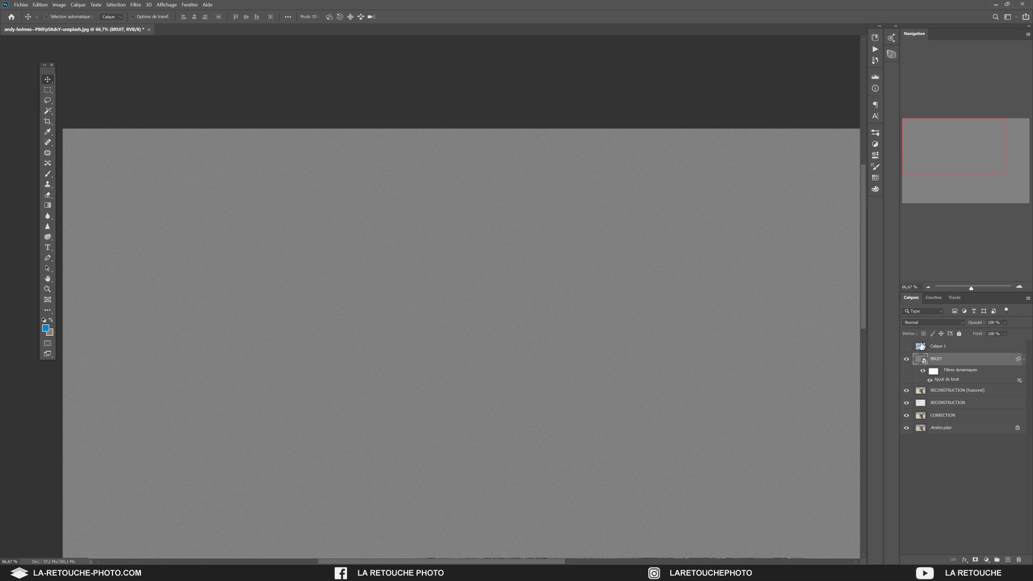
pyautogui.click(936, 322)
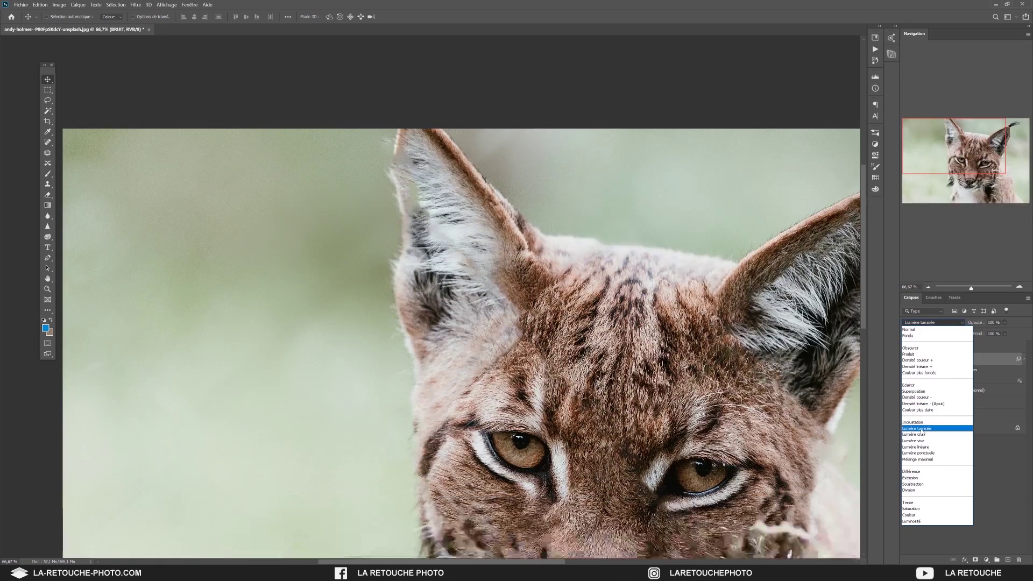
pyautogui.click(922, 429)
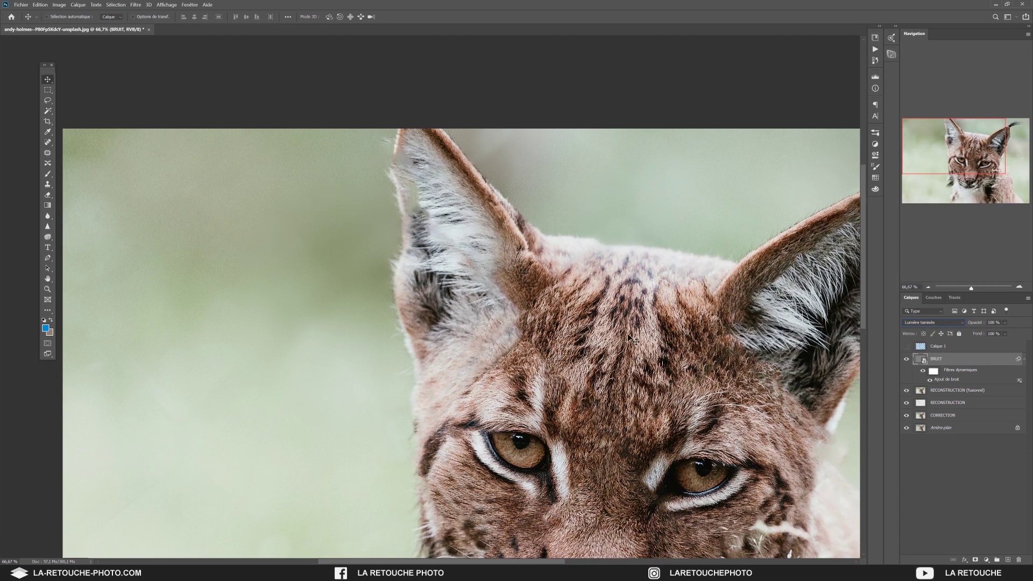
pyautogui.click(907, 359)
# Step: Change the Ajout de bruit amount to 10%
pyautogui.doubleClick(955, 380)
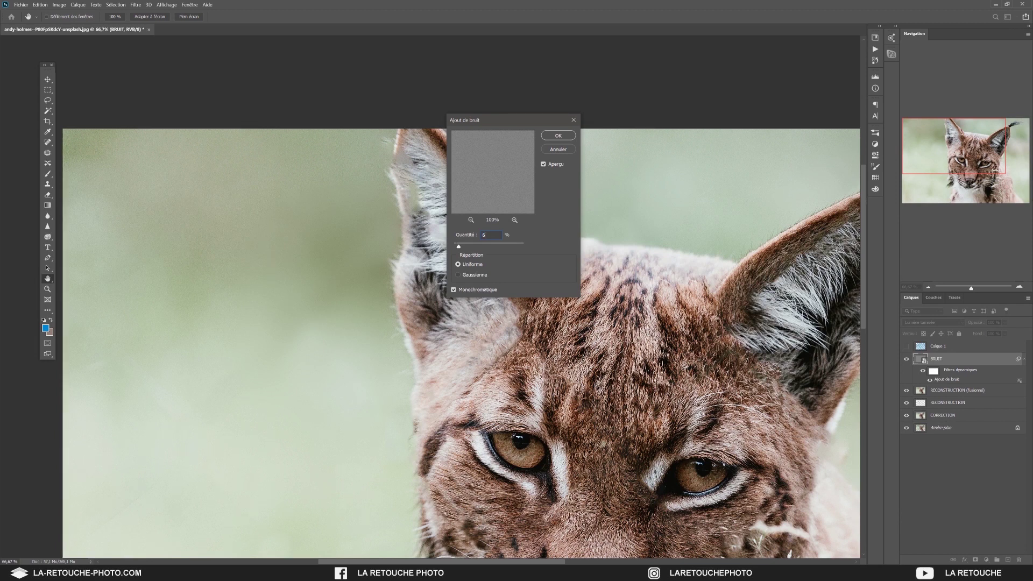
pyautogui.write('10')
pyautogui.click(558, 136)
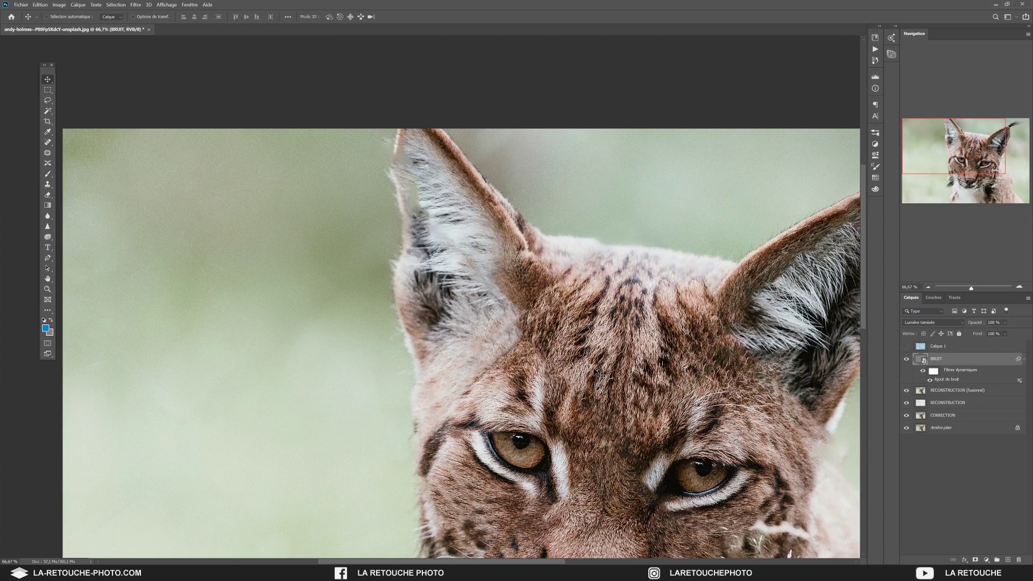
# Step: Give BRUIT an inverted black mask and set a foreground-to-transparent gradient
pyautogui.click(976, 560)
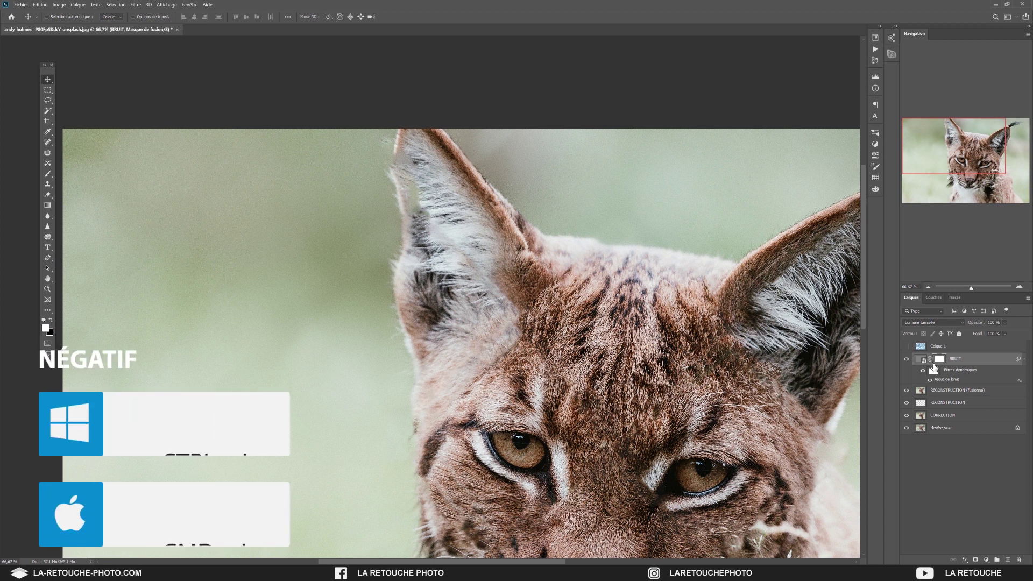
pyautogui.hotkey('ctrl', 'i')
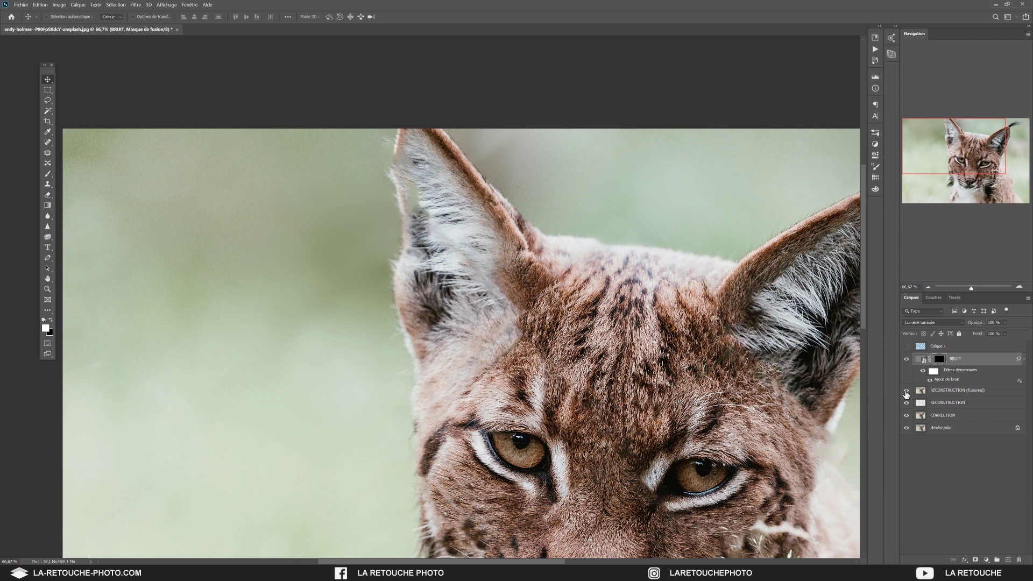
pyautogui.press('g')
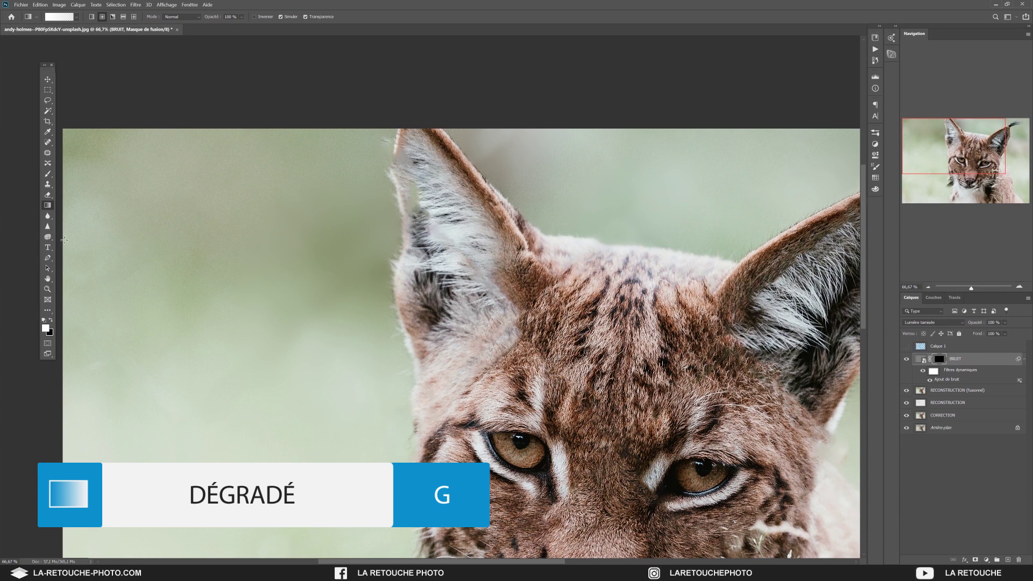
pyautogui.click(59, 17)
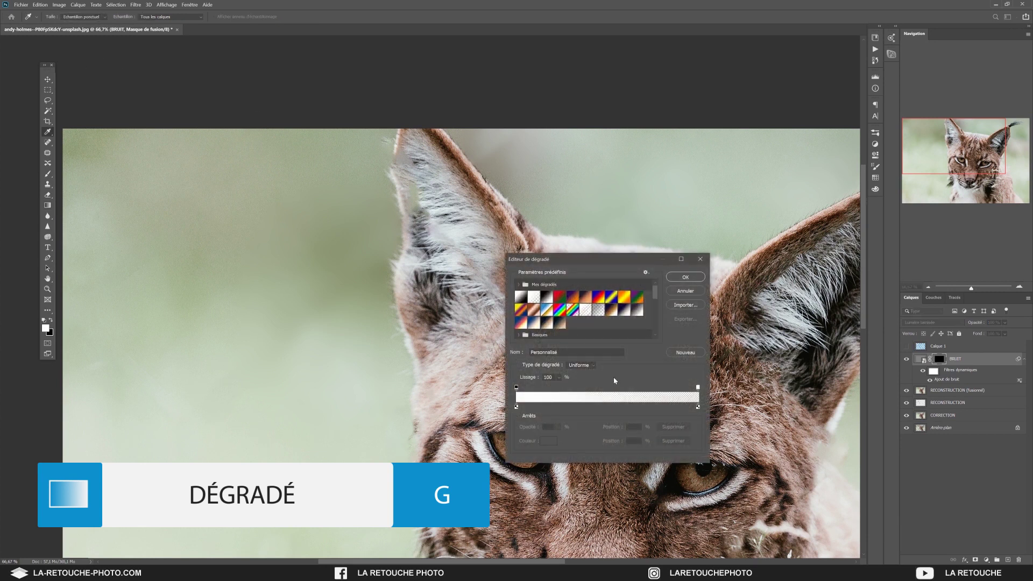
pyautogui.click(521, 297)
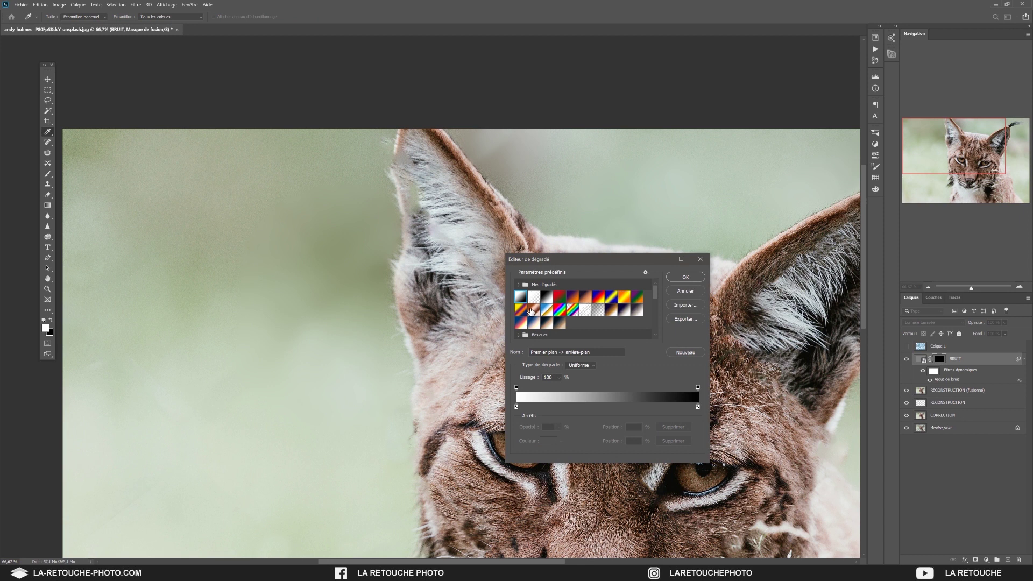
pyautogui.click(534, 297)
pyautogui.click(698, 387)
pyautogui.click(692, 283)
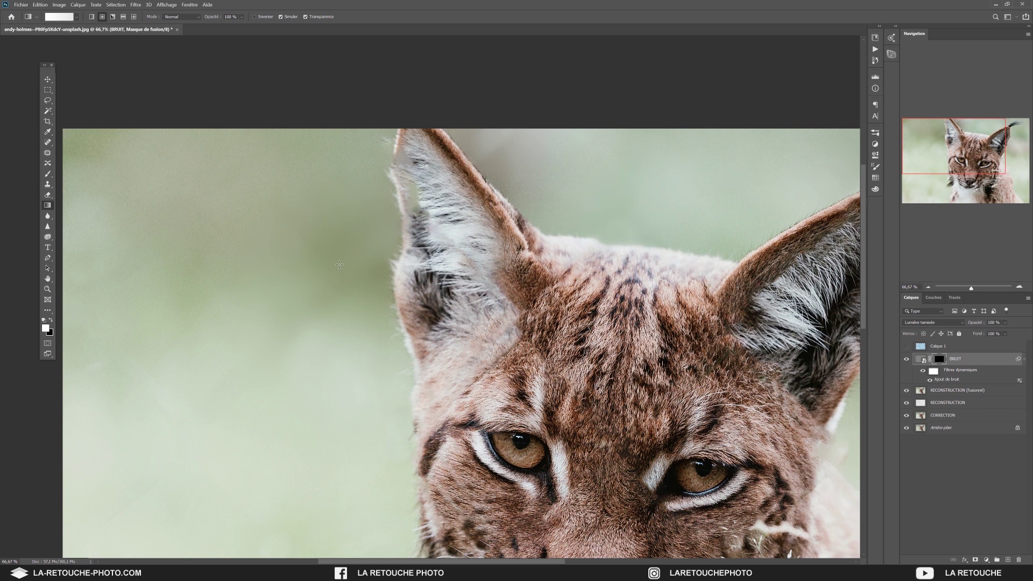
# Step: Drag gradients on the mask to reveal noise in the left, lower-left and right-ear background
pyautogui.moveTo(333, 255); pyautogui.dragTo(288, 347)
pyautogui.moveTo(388, 208)
pyautogui.mouseDown()
pyautogui.moveTo(408, 209)
pyautogui.moveTo(402, 228)
pyautogui.mouseUp()
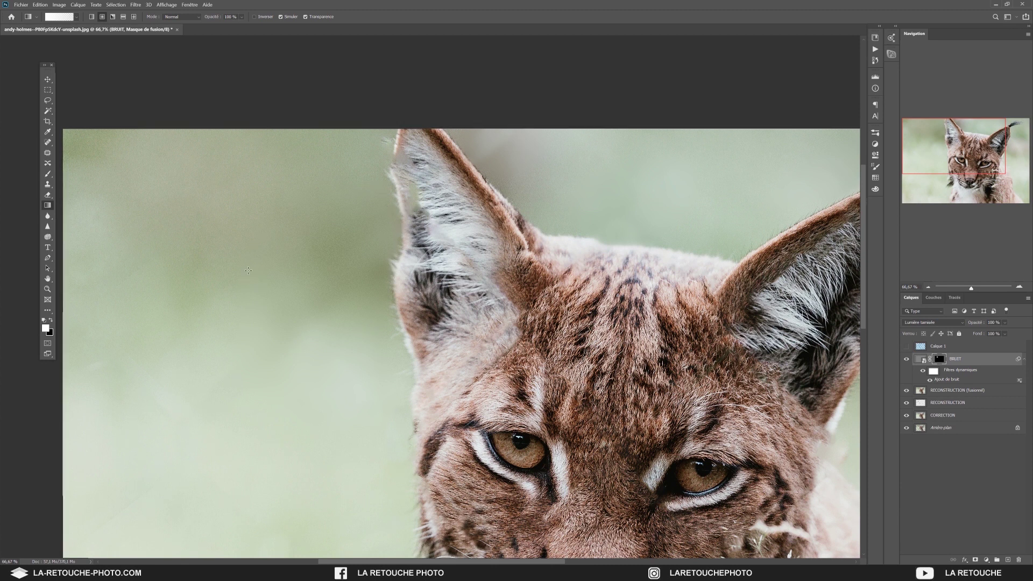
pyautogui.moveTo(339, 399); pyautogui.dragTo(308, 468)
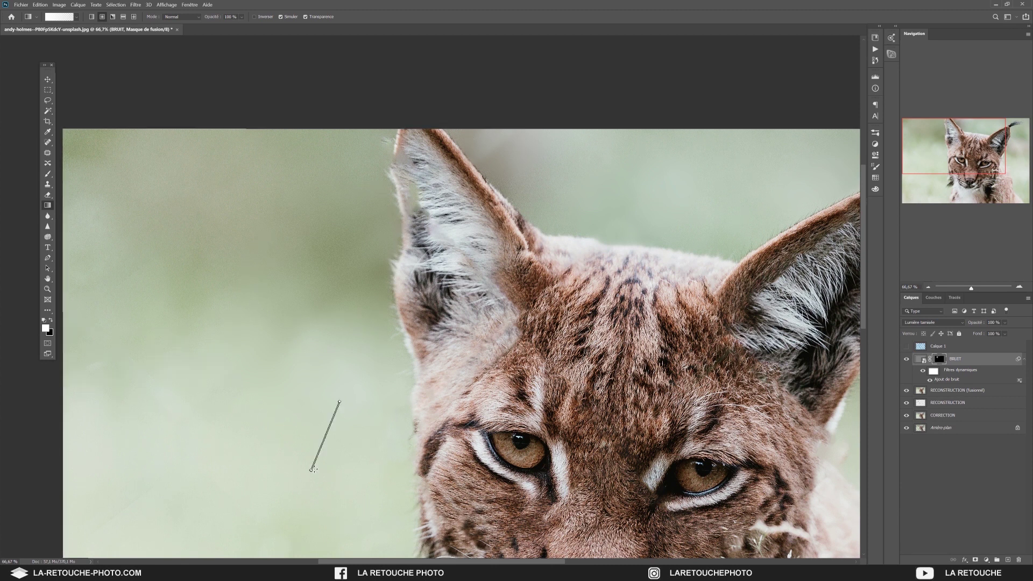
pyautogui.moveTo(778, 146)
pyautogui.mouseDown()
pyautogui.moveTo(460, 131)
pyautogui.moveTo(537, 152)
pyautogui.mouseUp()
pyautogui.moveTo(599, 115); pyautogui.dragTo(595, 139)
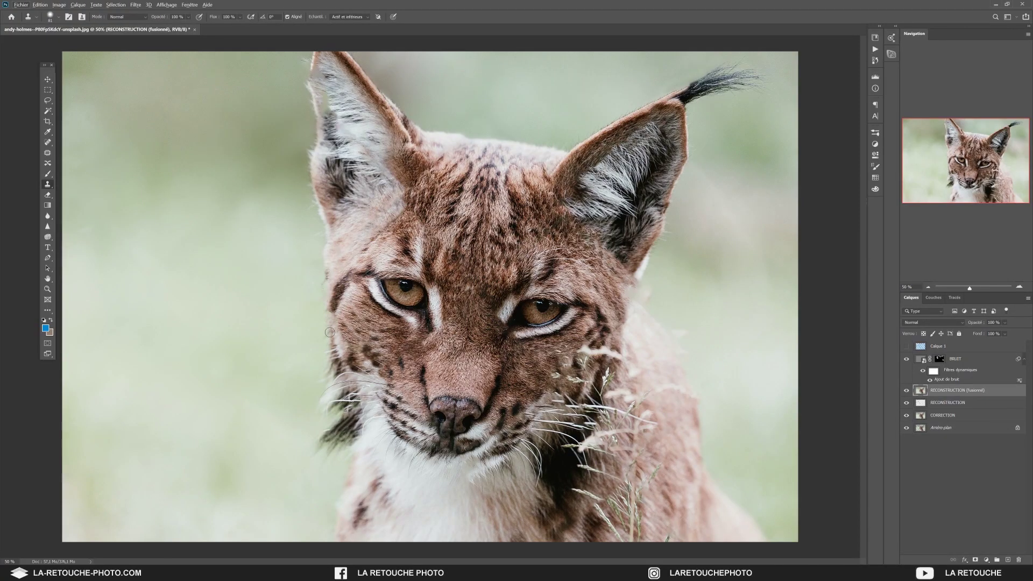
# Step: Lasso the right ear and copy it onto a new layer
pyautogui.press('l')
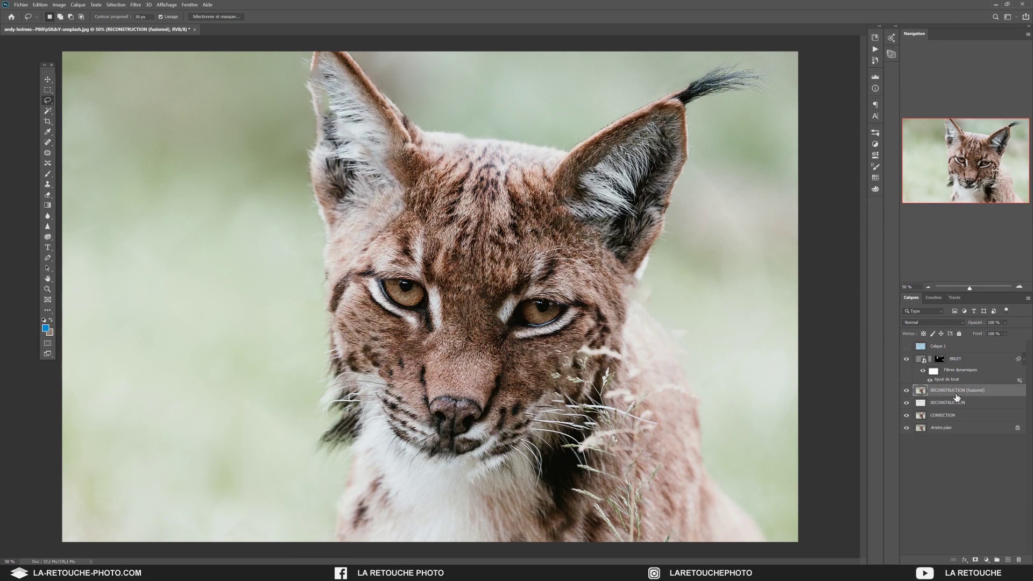
pyautogui.press('ctrl')
pyautogui.hotkey('ctrl', 'alt', 'shift', 'e')
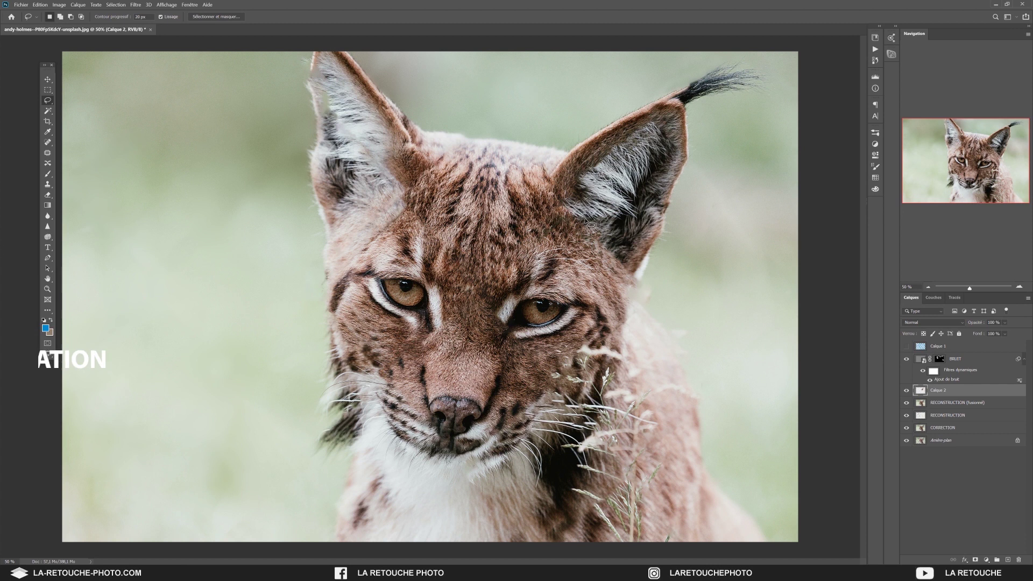
# Step: Flip the copied ear with Symétrie axe horizontal
pyautogui.press('ctrl')
pyautogui.hotkey('ctrl', 't')
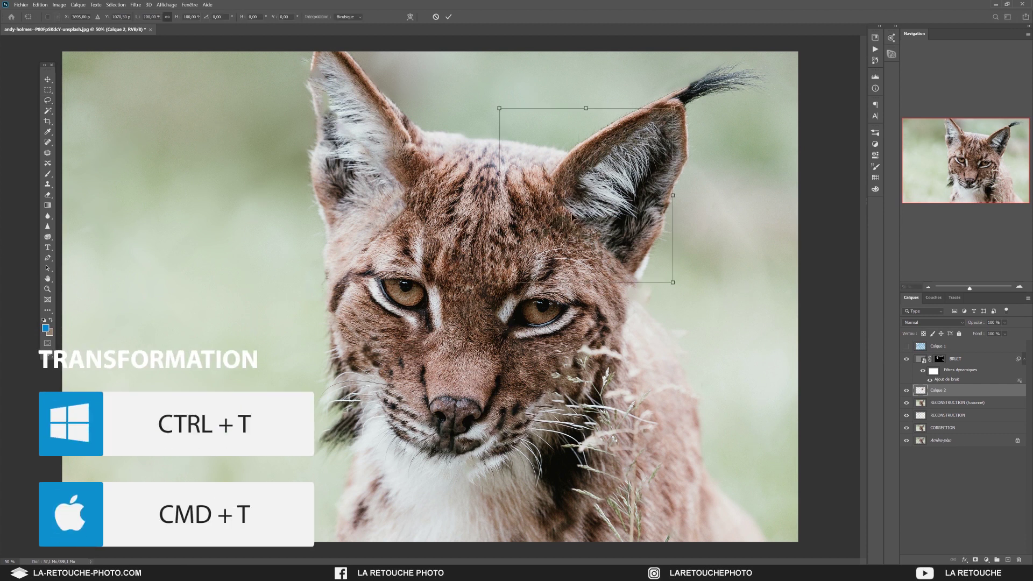
pyautogui.rightClick(570, 197)
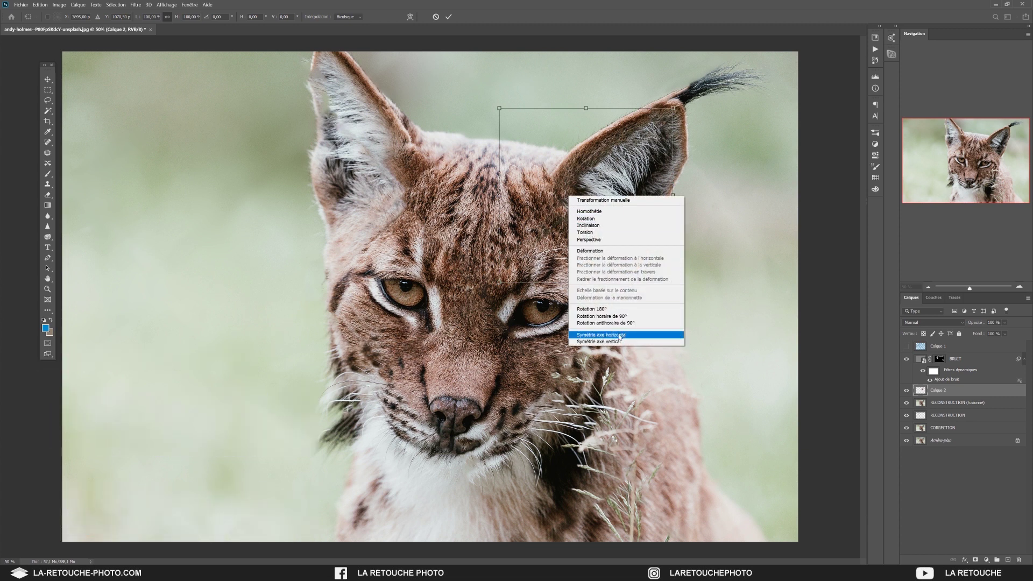
pyautogui.click(620, 335)
pyautogui.press('Return')
pyautogui.press('l')
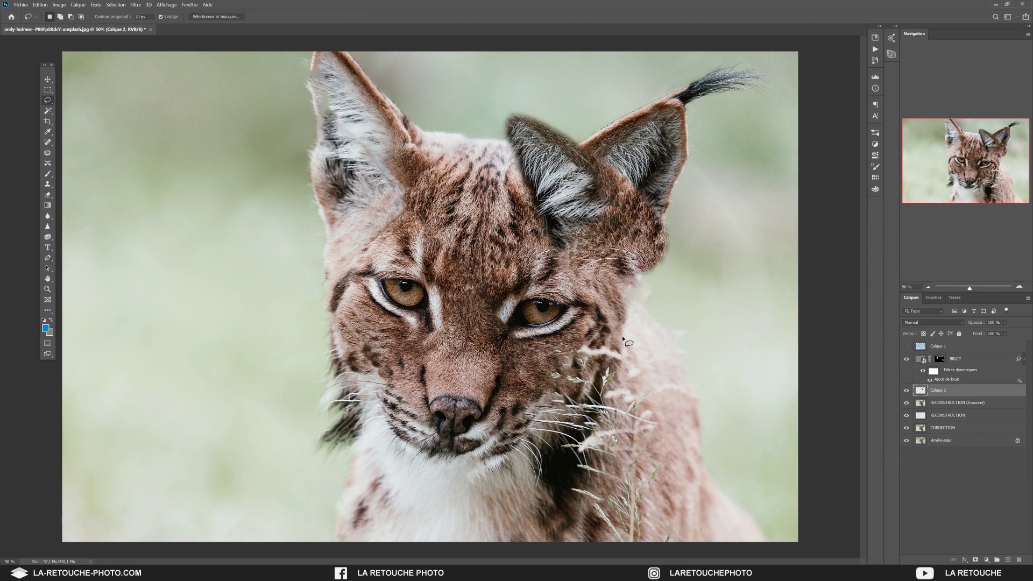
# Step: Move the ear copy over the left ear and rotate it about 16 degrees
pyautogui.click(49, 80)
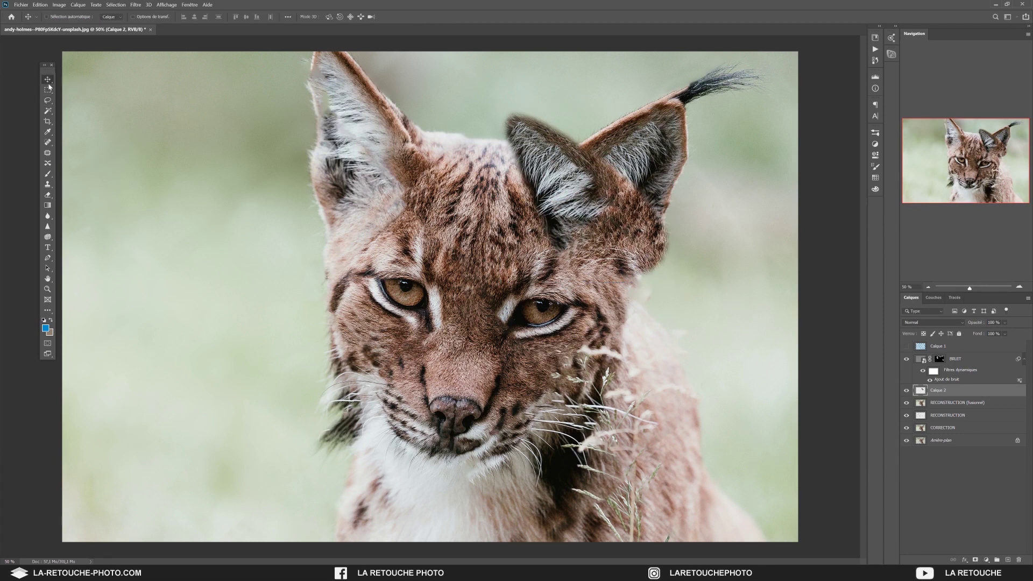
pyautogui.moveTo(514, 183)
pyautogui.mouseDown()
pyautogui.moveTo(486, 184)
pyautogui.moveTo(374, 136)
pyautogui.mouseUp()
pyautogui.hotkey('ctrl', 't')
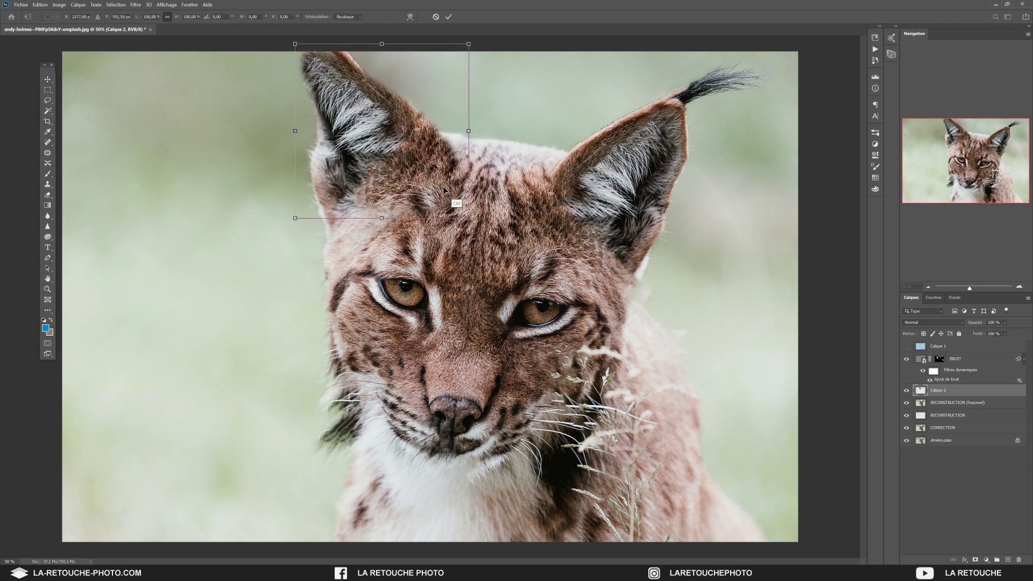
pyautogui.moveTo(452, 231); pyautogui.dragTo(491, 293)
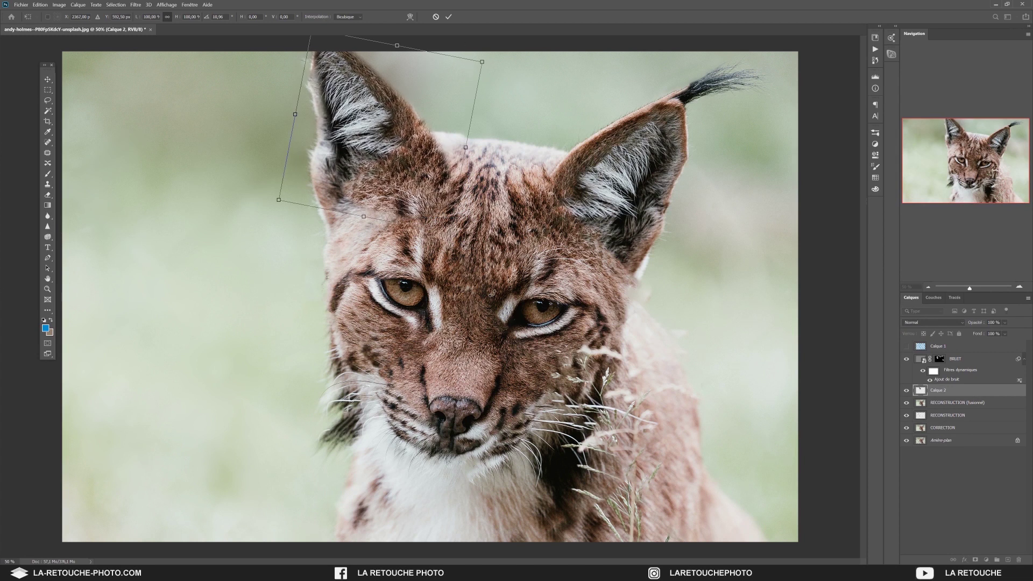
pyautogui.hotkey('shift', 'Left')
pyautogui.hotkey('shift', 'Left')
pyautogui.hotkey('shift', 'Left')
pyautogui.hotkey('shift', 'Down')
pyautogui.hotkey('shift', 'Left')
pyautogui.hotkey('shift', 'Down')
pyautogui.hotkey('shift', 'Down')
pyautogui.moveTo(491, 294); pyautogui.dragTo(449, 240)
# Step: Set the ear copy to 30% opacity, reposition it, and commit
pyautogui.click(994, 322)
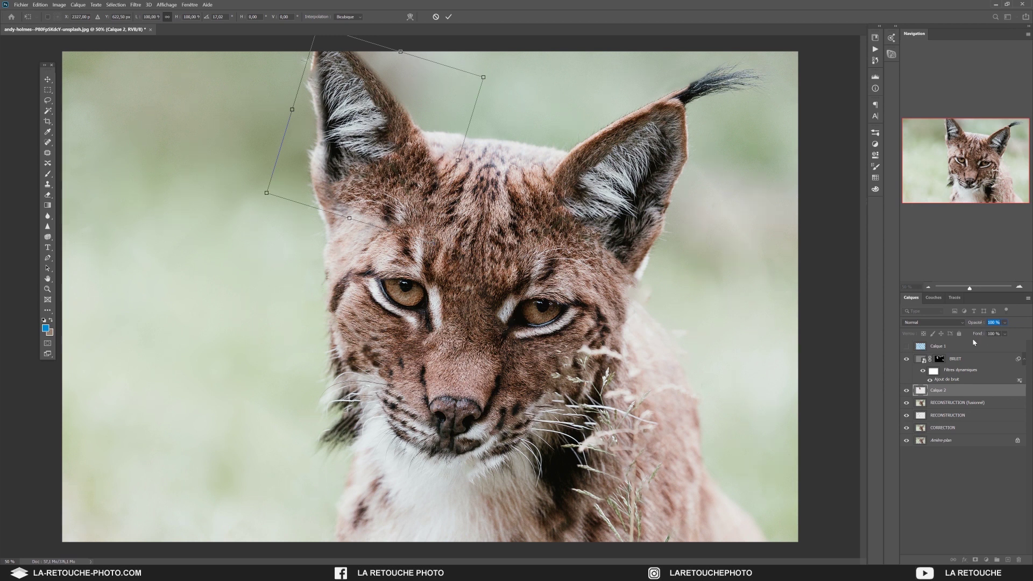
pyautogui.write('30')
pyautogui.moveTo(382, 146); pyautogui.dragTo(377, 155)
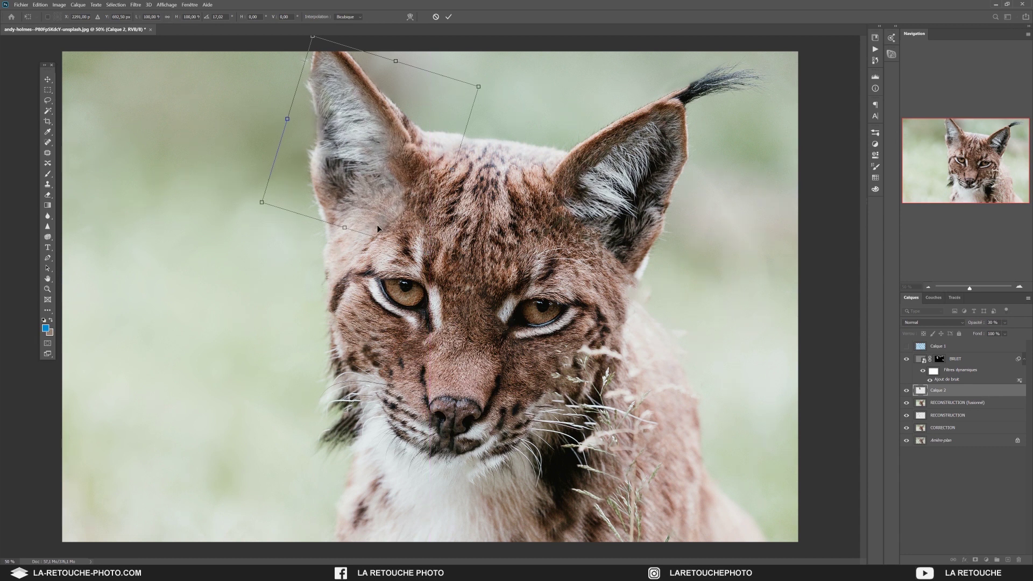
pyautogui.press('Return')
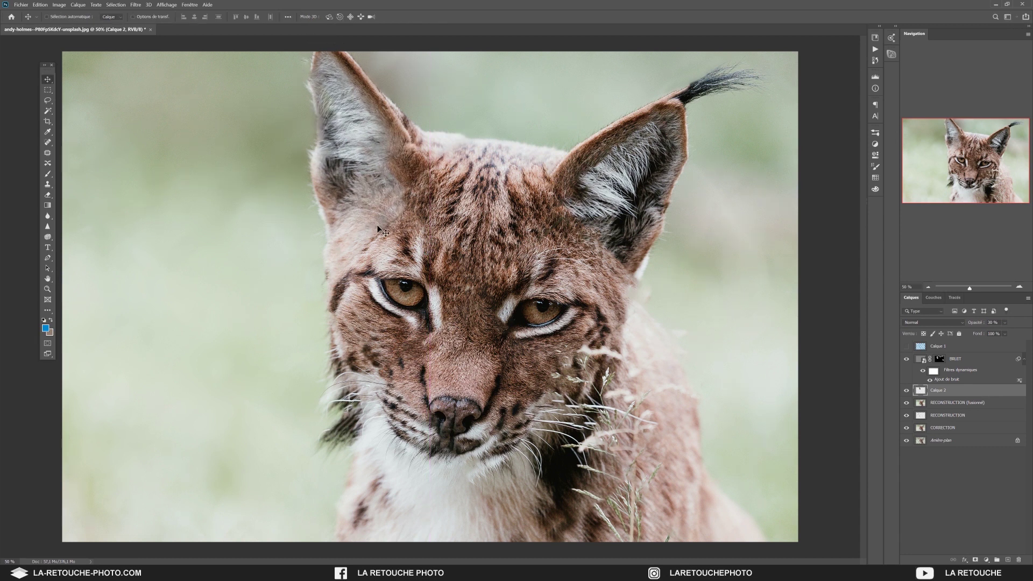
# Step: Restore the ear layer to 100% opacity and paint its mask along the left ear with a soft 10% brush
pyautogui.moveTo(974, 323); pyautogui.dragTo(1026, 327)
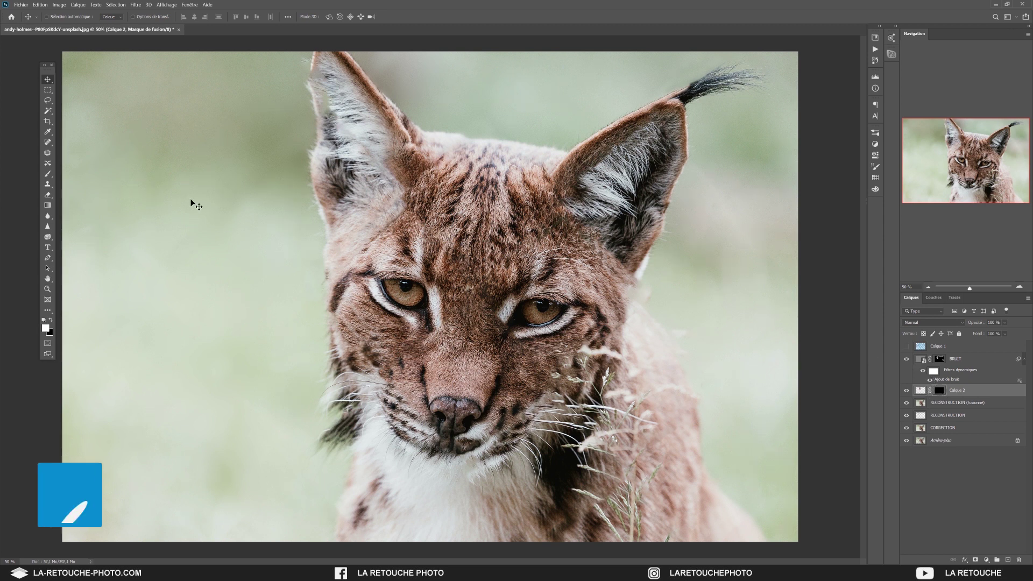
pyautogui.click(48, 175)
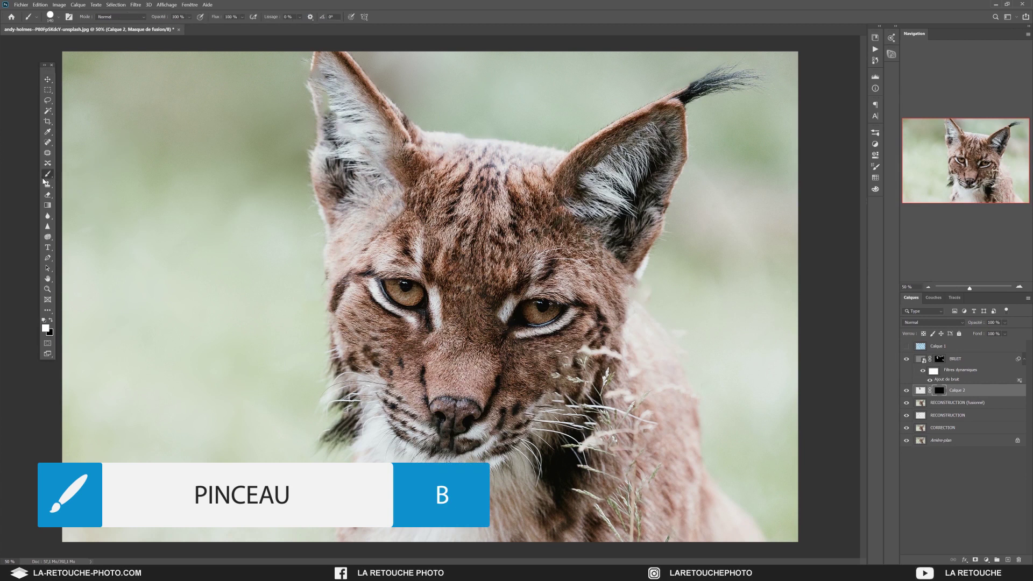
pyautogui.click(58, 17)
pyautogui.moveTo(84, 63); pyautogui.dragTo(45, 62)
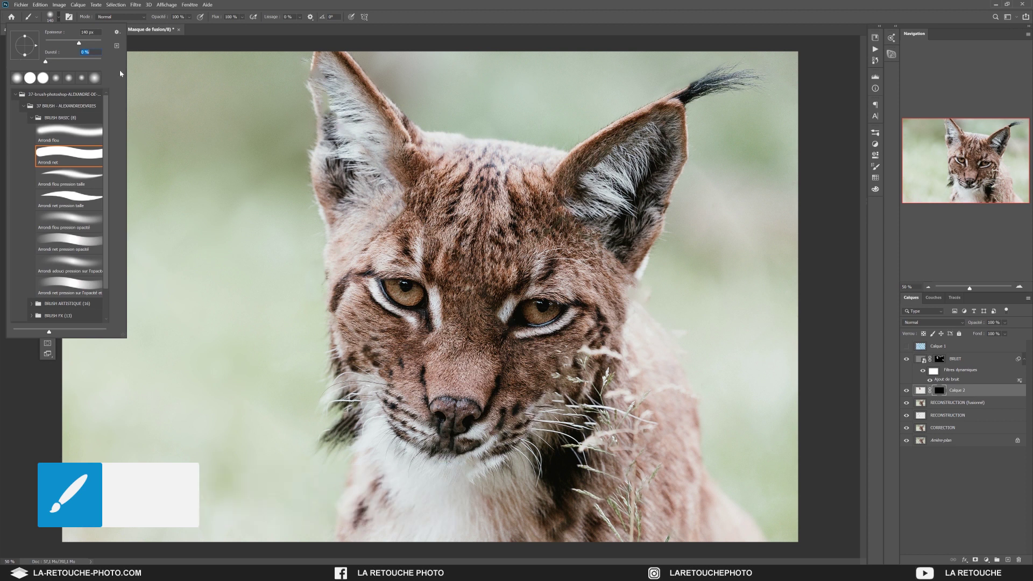
pyautogui.press('Return')
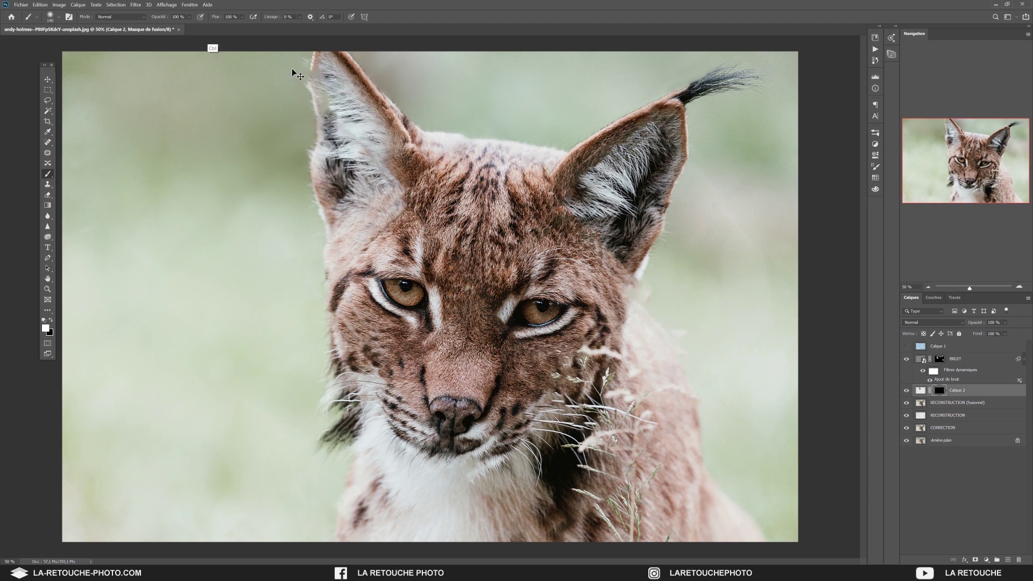
pyautogui.click(162, 19)
pyautogui.write('10')
pyautogui.moveTo(331, 93)
pyautogui.mouseDown()
pyautogui.moveTo(390, 182)
pyautogui.moveTo(397, 145)
pyautogui.mouseUp()
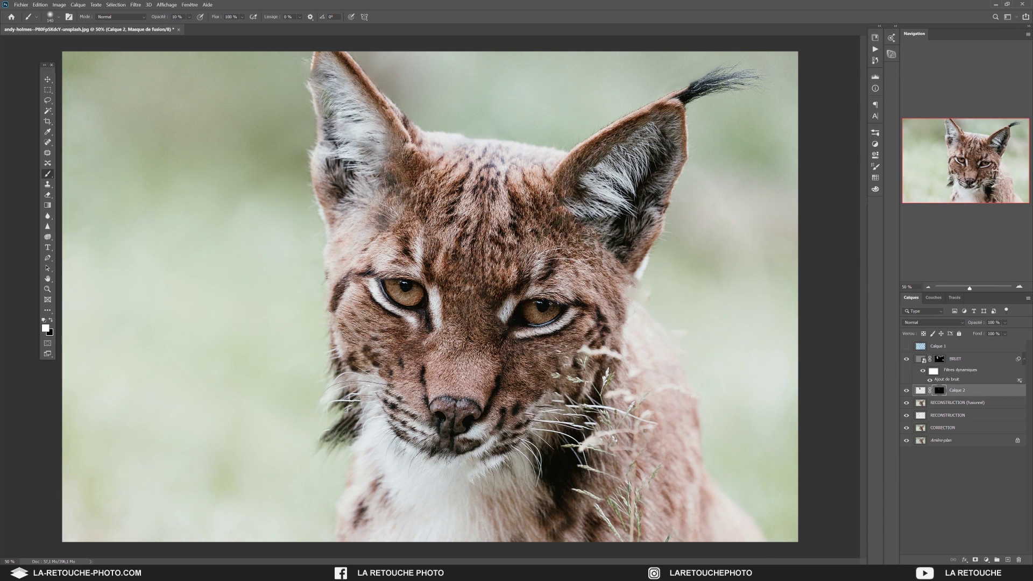
# Step: Blend the left ear edge using a 101 px brush at 54% hardness
pyautogui.click(60, 18)
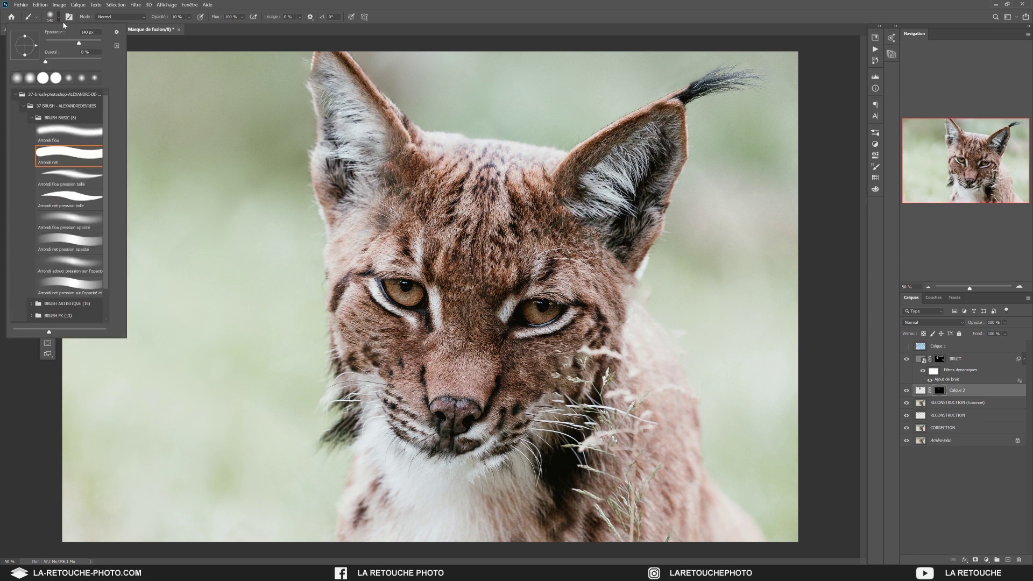
pyautogui.click(75, 61)
pyautogui.click(74, 43)
pyautogui.click(354, 129)
pyautogui.moveTo(399, 144)
pyautogui.mouseDown()
pyautogui.moveTo(385, 110)
pyautogui.moveTo(320, 91)
pyautogui.moveTo(323, 116)
pyautogui.moveTo(321, 102)
pyautogui.mouseUp()
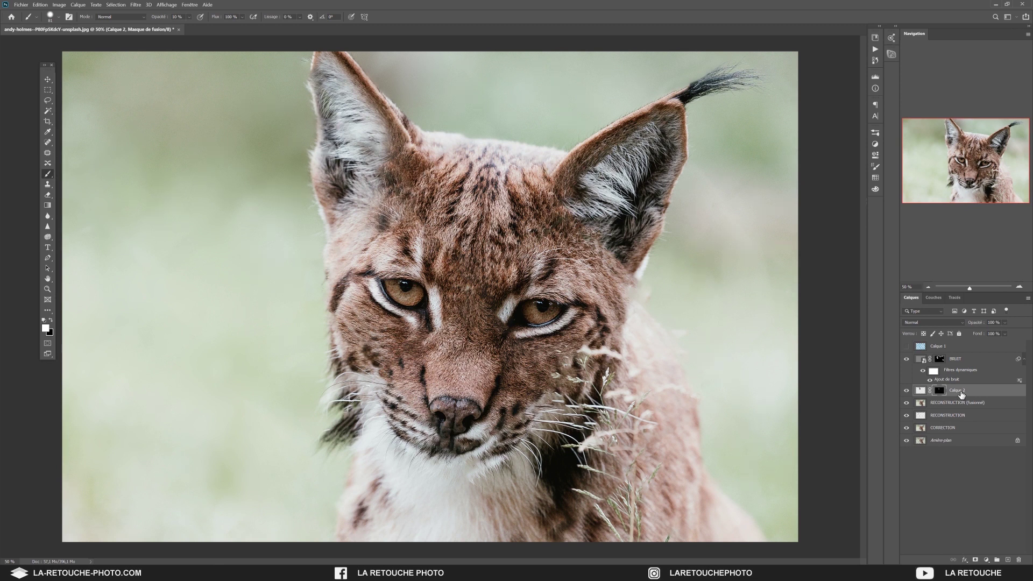
# Step: Rename the ear layer OREILLES
pyautogui.click(960, 391)
pyautogui.doubleClick(958, 391)
pyautogui.write('OREI')
pyautogui.write('LLES')
pyautogui.press('Return')
# Step: Create a new layer named POILS
pyautogui.click(1009, 560)
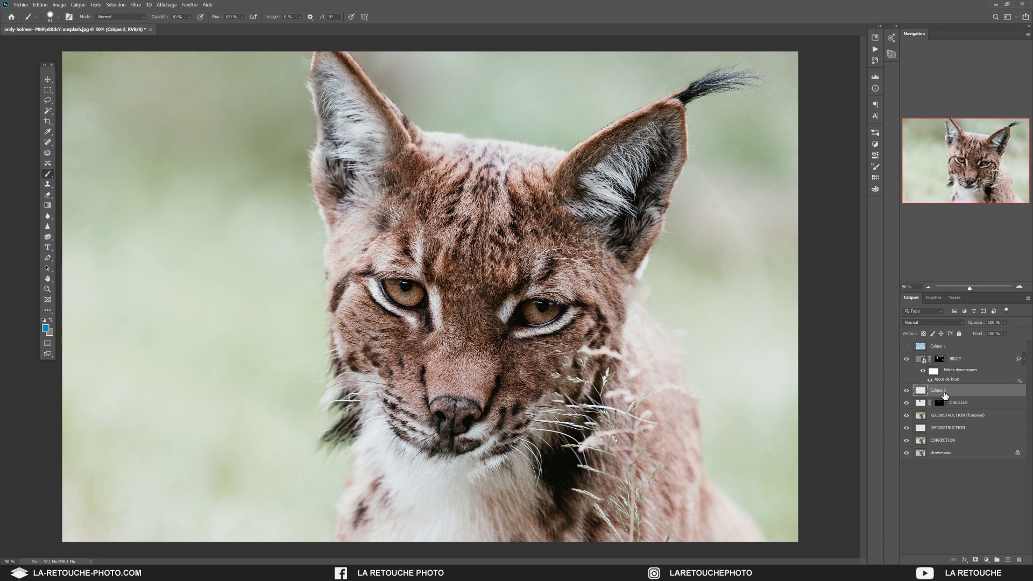
pyautogui.write('POILS')
pyautogui.press('Return')
# Step: Set a 6 px soft round pressure-sized brush with slightly lowered hardness
pyautogui.click(59, 17)
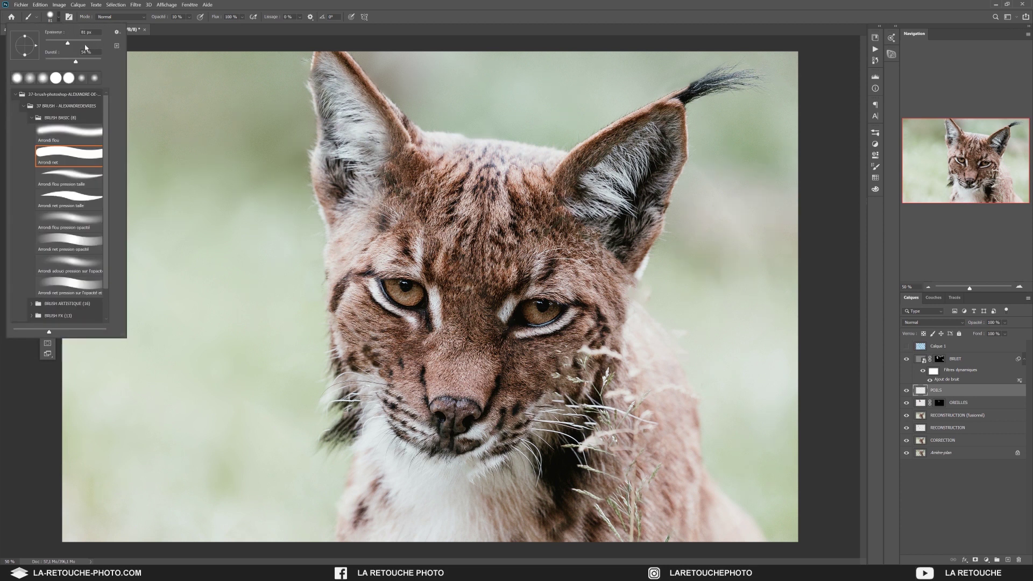
pyautogui.click(86, 32)
pyautogui.write('6')
pyautogui.press('Tab')
pyautogui.click(86, 198)
pyautogui.click(88, 179)
pyautogui.write('80')
pyautogui.hotkey('shift', 'Down')
pyautogui.press('Return')
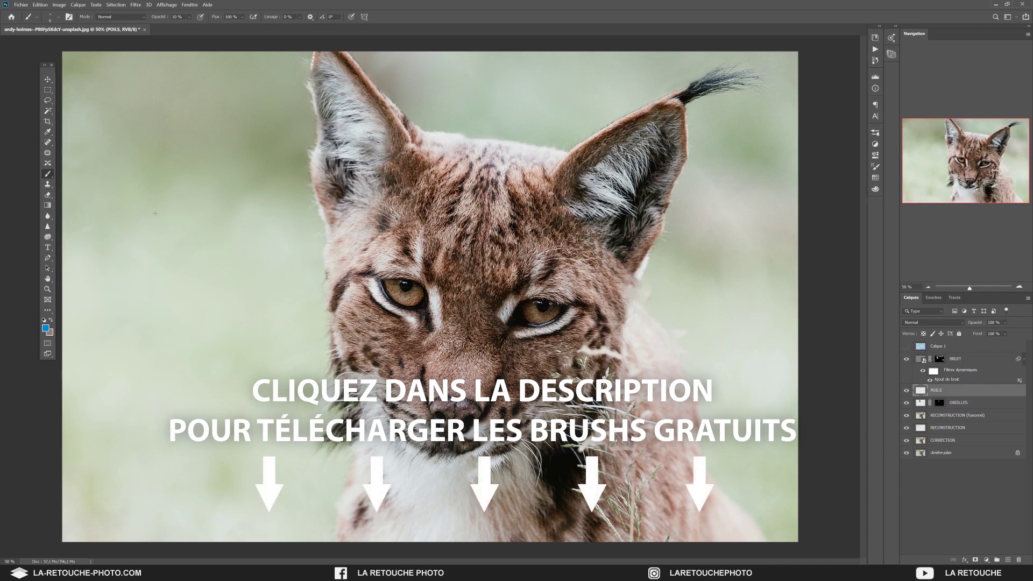
# Step: Sample the light-grey whisker colour and set brush opacity to 100%
pyautogui.click(48, 329)
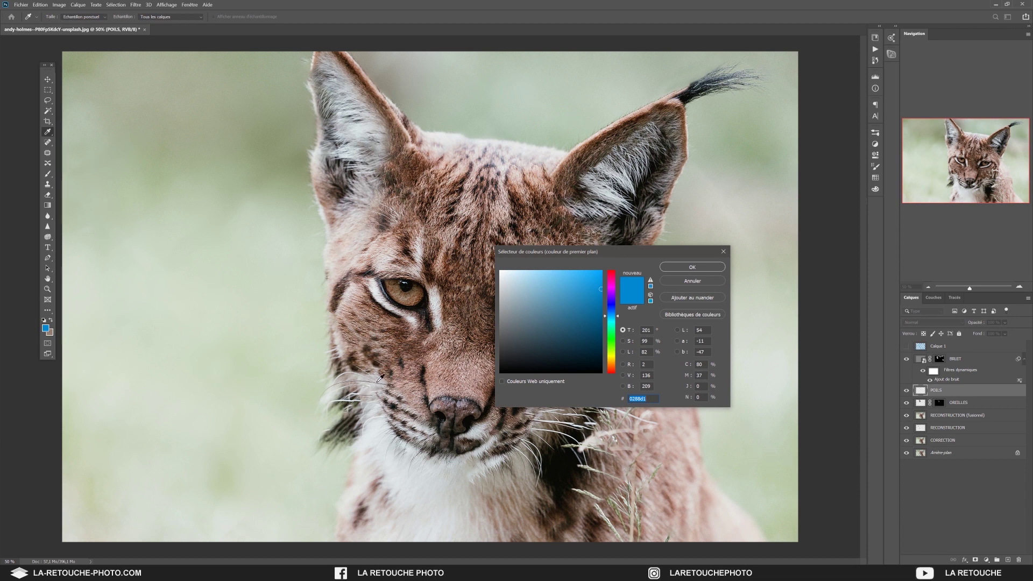
pyautogui.click(373, 383)
pyautogui.click(692, 267)
pyautogui.press('b')
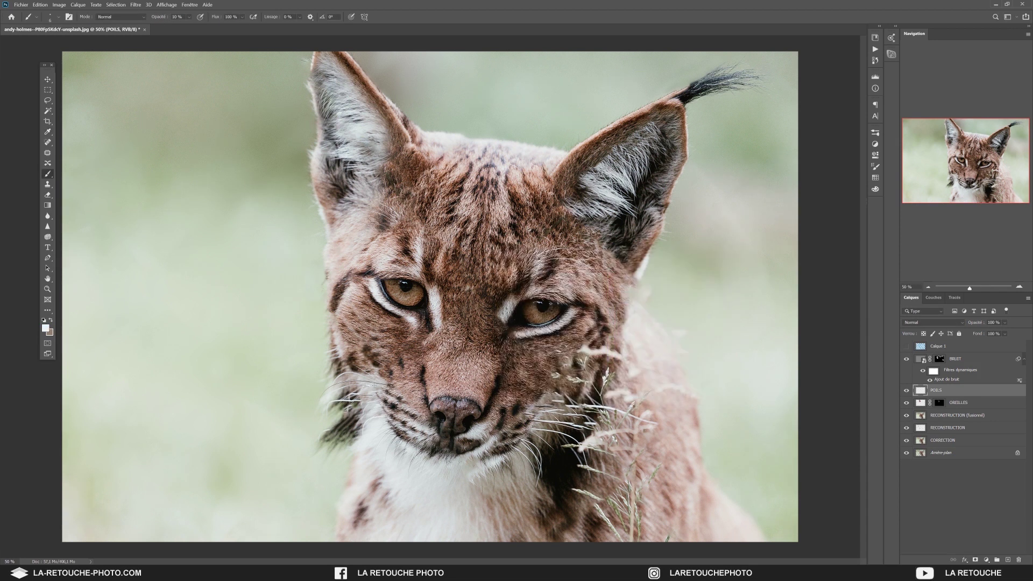
pyautogui.press('0')
# Step: Paint thin whiskers just left of the muzzle
pyautogui.moveTo(377, 391); pyautogui.dragTo(352, 398)
pyautogui.moveTo(368, 386); pyautogui.dragTo(345, 388)
pyautogui.click(1020, 288)
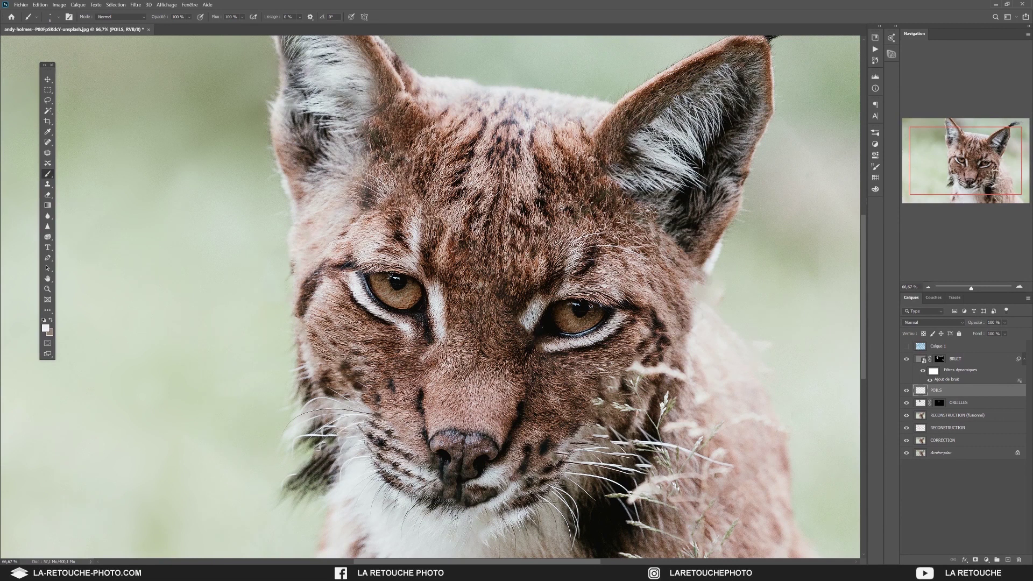
pyautogui.click(928, 287)
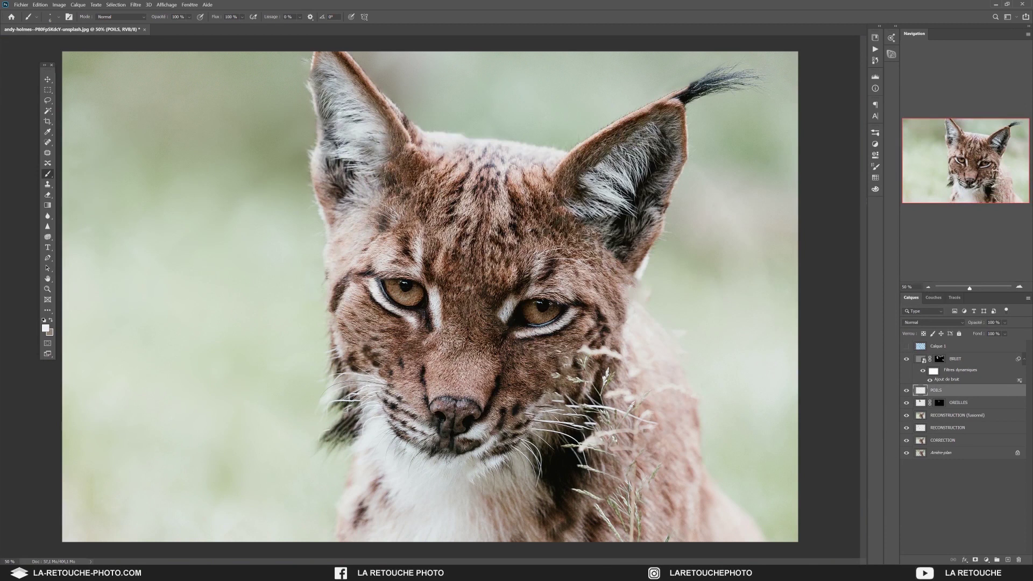
# Step: Revert to an earlier Pinceau state in History and repaint fine whiskers near the muzzle
pyautogui.click(876, 60)
pyautogui.click(792, 419)
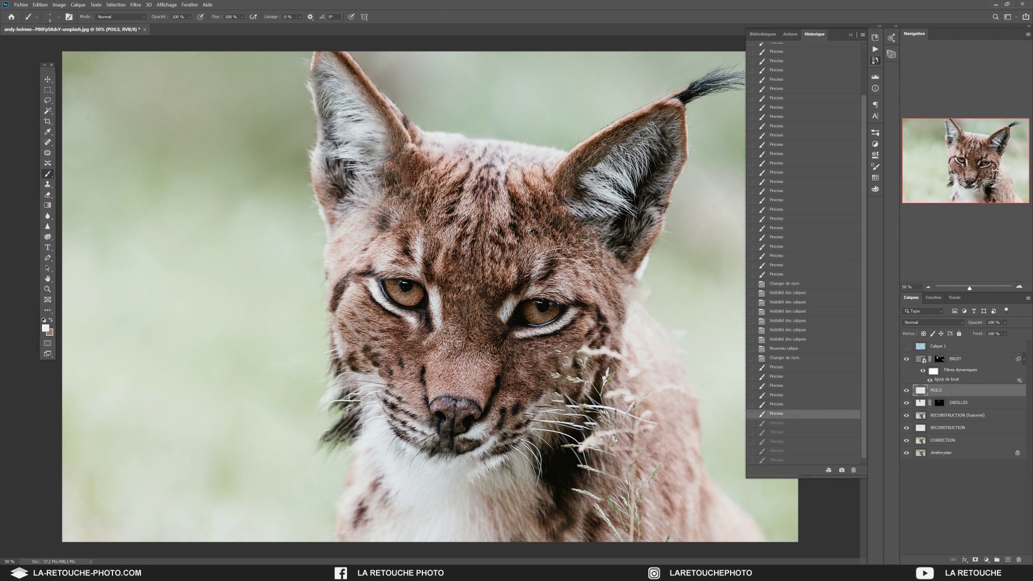
pyautogui.moveTo(393, 415); pyautogui.dragTo(397, 394)
pyautogui.click(372, 429)
pyautogui.moveTo(540, 398)
pyautogui.mouseDown()
pyautogui.moveTo(532, 431)
pyautogui.moveTo(564, 398)
pyautogui.moveTo(538, 430)
pyautogui.mouseUp()
pyautogui.keyDown('alt'); pyautogui.click(539, 397); pyautogui.keyUp('alt')
pyautogui.keyDown('alt'); pyautogui.click(540, 398); pyautogui.keyUp('alt')
# Step: Sample lighter white and beige whisker tones for further strokes
pyautogui.press('x')
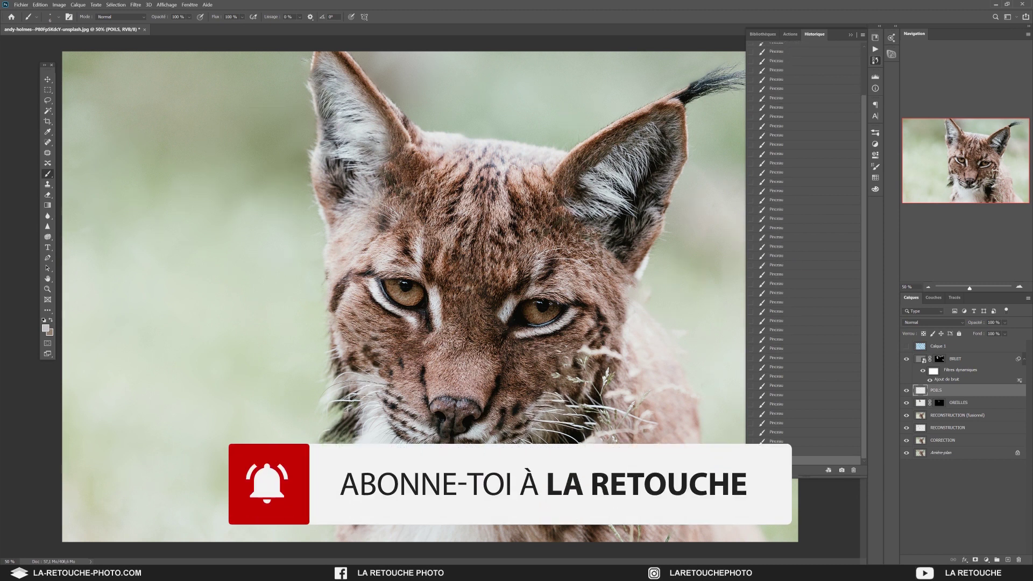
pyautogui.keyDown('alt'); pyautogui.click(380, 389); pyautogui.keyUp('alt')
pyautogui.keyDown('alt'); pyautogui.click(389, 418); pyautogui.keyUp('alt')
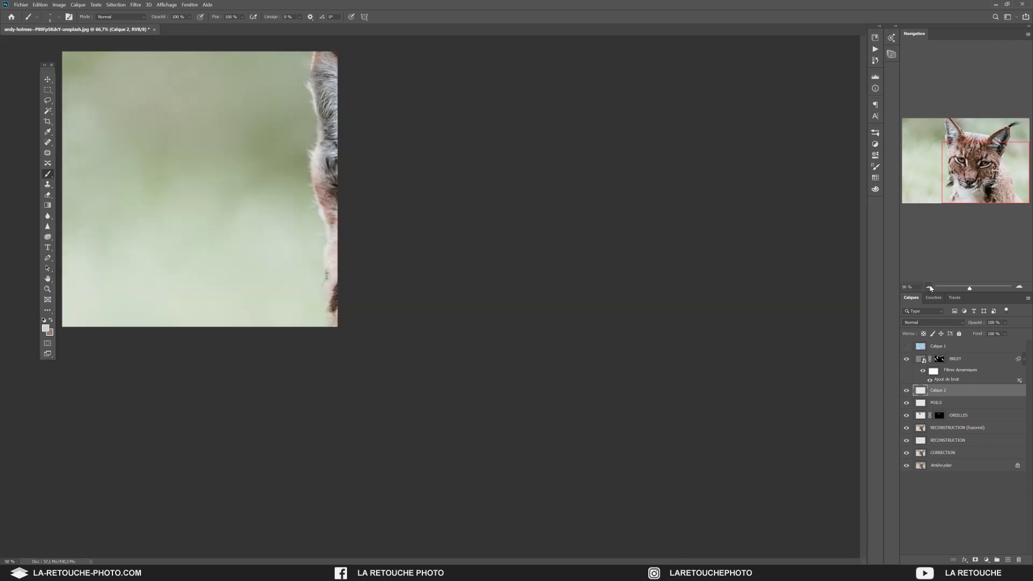
pyautogui.click(929, 287)
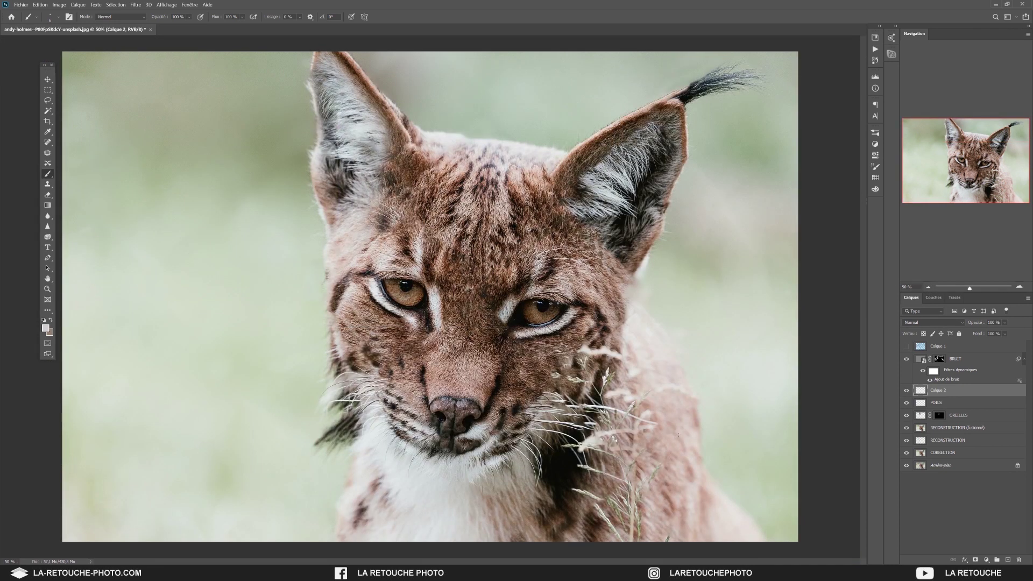
# Step: Set up the Clone Stamp on RECONSTRUCTION (fusionné) at 60 px and 20% opacity
pyautogui.press('s')
pyautogui.hotkey('alt', '[')
pyautogui.hotkey('alt', '[')
pyautogui.hotkey('alt', '[')
pyautogui.rightClick(126, 60)
pyautogui.write('75')
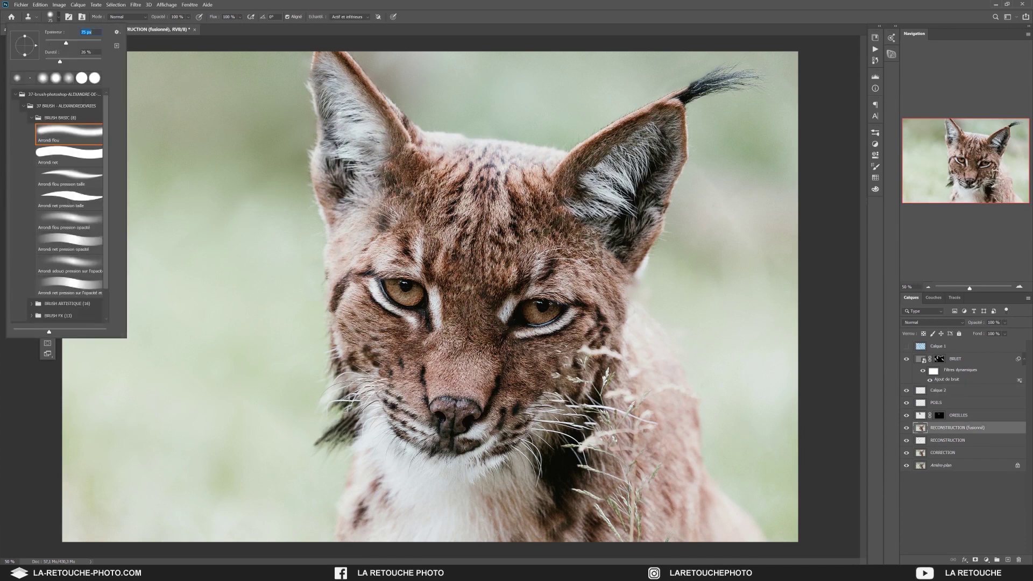
pyautogui.write('60')
pyautogui.press('Return')
pyautogui.click(158, 17)
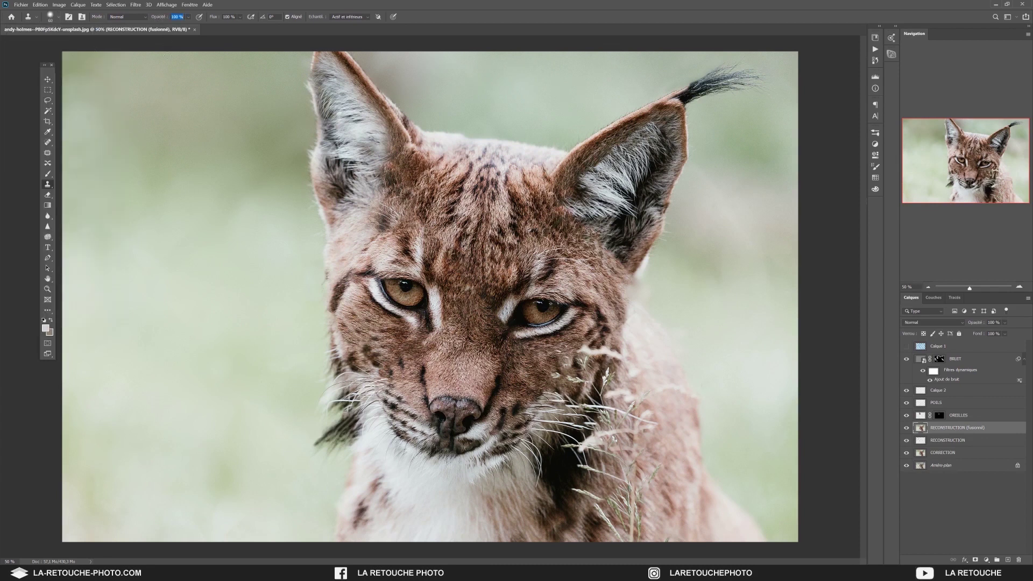
pyautogui.write('20')
# Step: Sample nearby fur and clone it at 40% opacity over the grass stems below the muzzle
pyautogui.keyDown('alt'); pyautogui.click(672, 533); pyautogui.keyUp('alt')
pyautogui.press('4')
pyautogui.moveTo(664, 463); pyautogui.dragTo(666, 454)
pyautogui.moveTo(649, 518)
pyautogui.mouseDown()
pyautogui.moveTo(639, 534)
pyautogui.moveTo(641, 492)
pyautogui.mouseUp()
pyautogui.moveTo(632, 546); pyautogui.dragTo(633, 454)
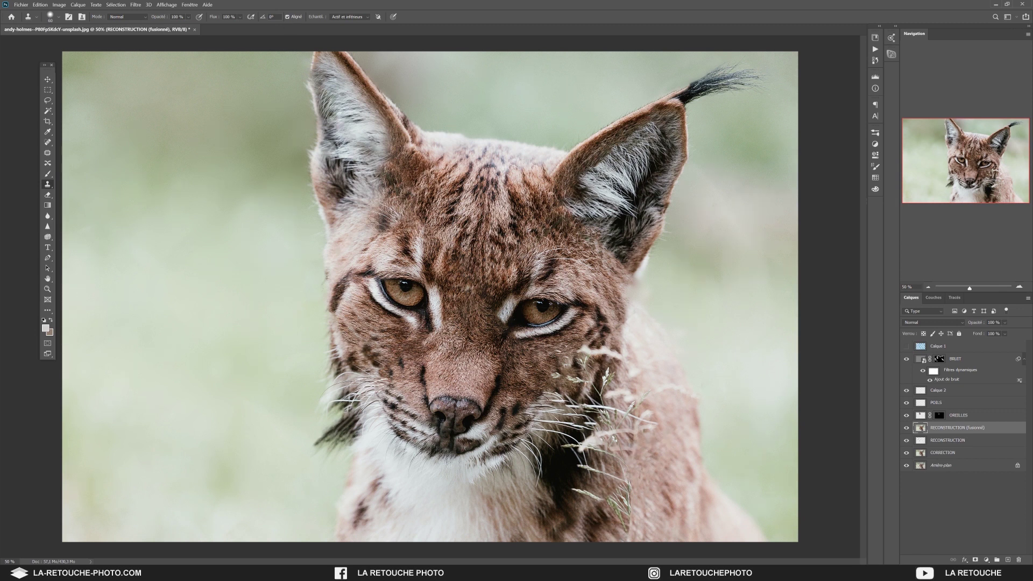
pyautogui.moveTo(618, 525); pyautogui.dragTo(625, 491)
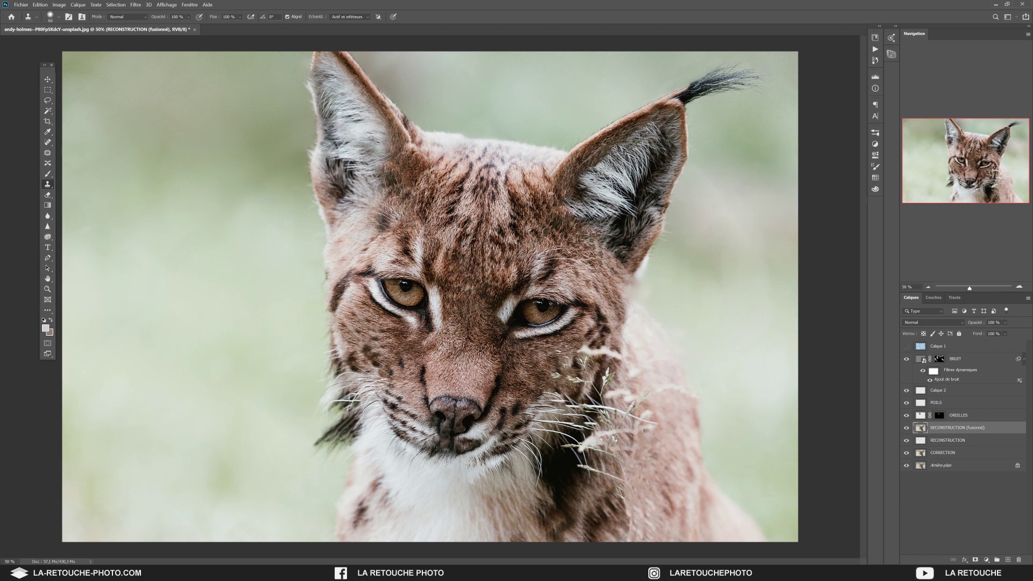
# Step: Restore clone opacity to 100% and merge Calque 2 down into POILS
pyautogui.press('0')
pyautogui.click(948, 396)
pyautogui.hotkey('ctrl', 'e')
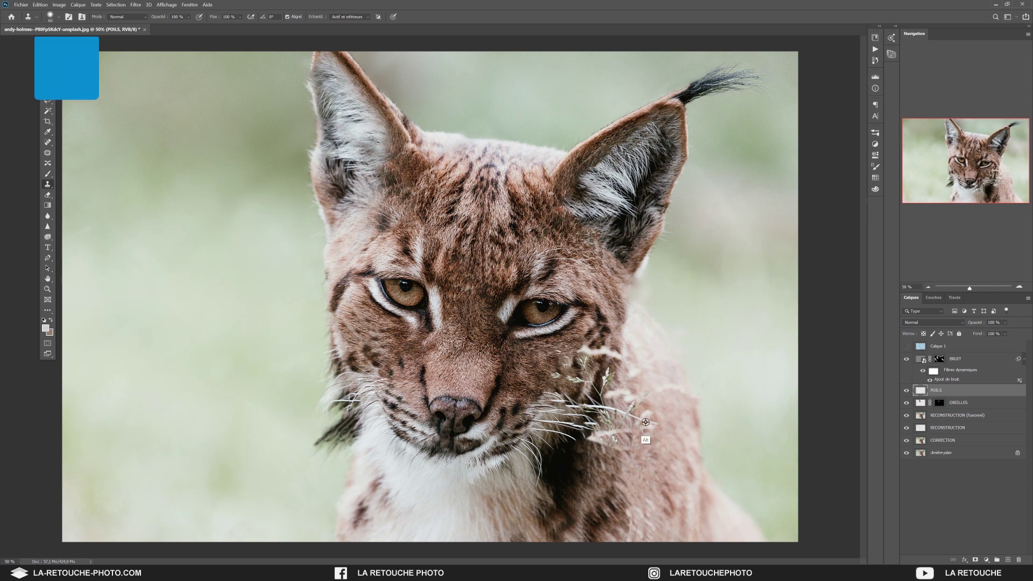
# Step: Lasso the grass on the lynx's chest and remove it with a Content-Aware fill
pyautogui.press('l')
pyautogui.moveTo(605, 407); pyautogui.dragTo(600, 440)
pyautogui.hotkey('shift', 'BackSpace')
pyautogui.press('Return')
pyautogui.hotkey('ctrl', 'd')
pyautogui.press('s')
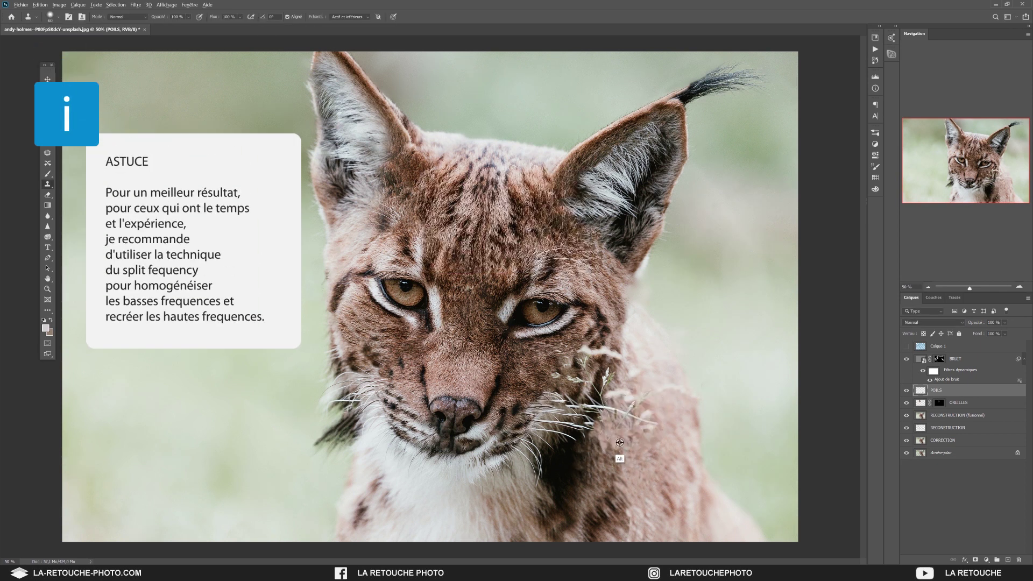
# Step: Sample several fur shades from the chest, ear tuft and cheek with the Brush
pyautogui.press('b')
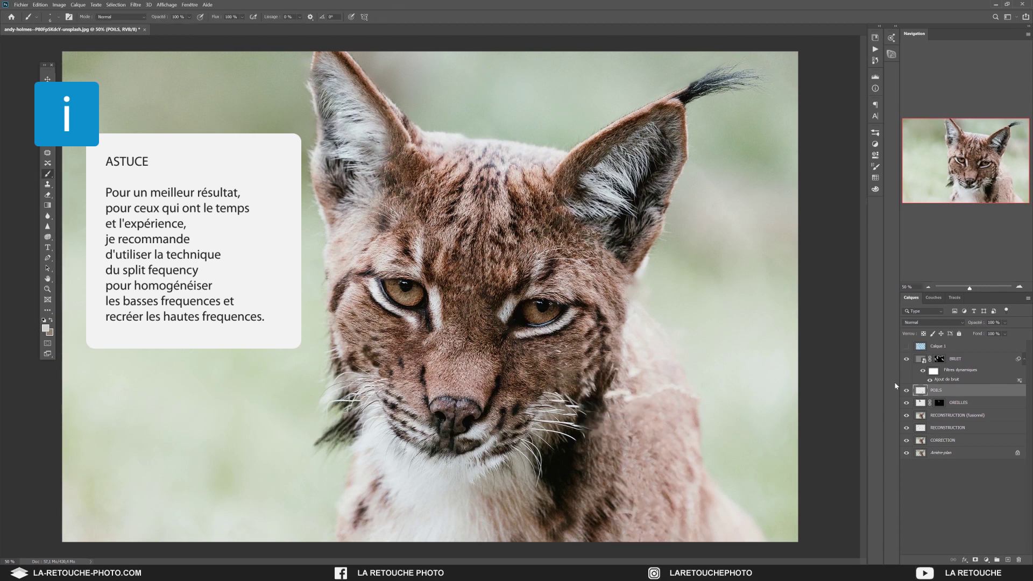
pyautogui.keyDown('alt'); pyautogui.click(543, 385); pyautogui.keyUp('alt')
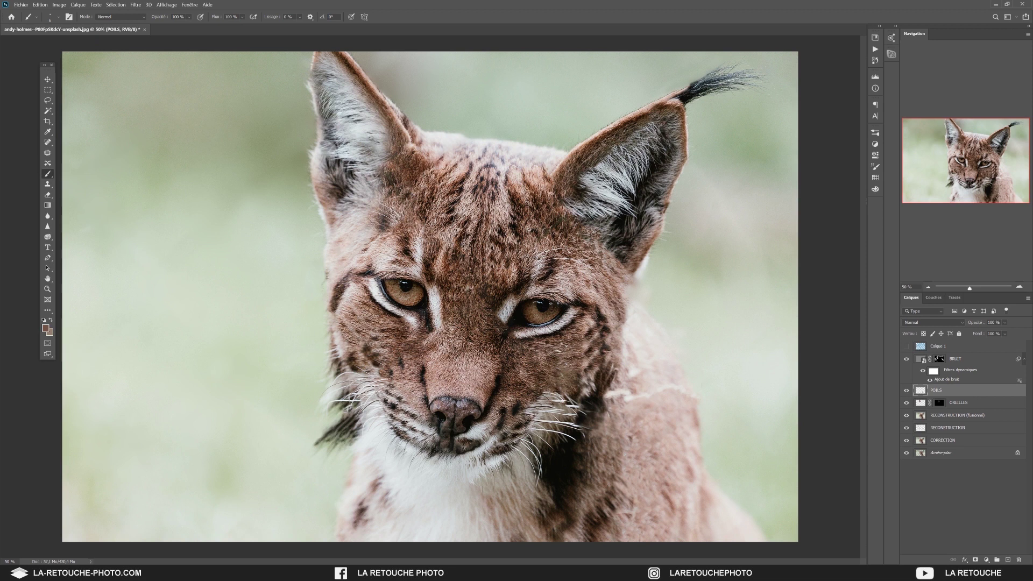
pyautogui.keyDown('alt'); pyautogui.click(543, 429); pyautogui.keyUp('alt')
pyautogui.keyDown('alt'); pyautogui.click(572, 394); pyautogui.keyUp('alt')
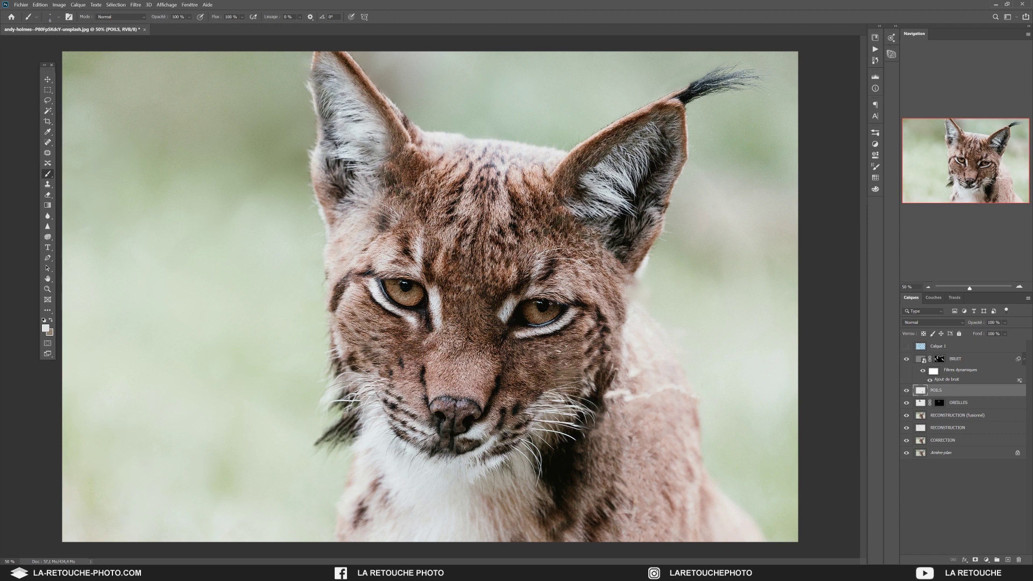
pyautogui.keyDown('alt'); pyautogui.click(706, 78); pyautogui.keyUp('alt')
pyautogui.keyDown('alt'); pyautogui.click(407, 397); pyautogui.keyUp('alt')
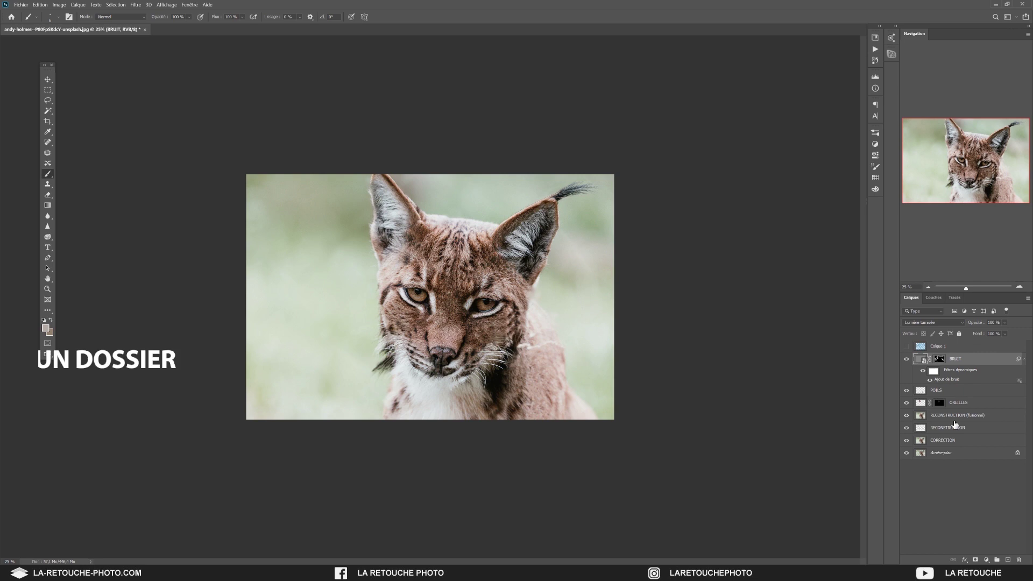
# Step: Group layers BRUIT through CORRECTION as Groupe 1, compare it on and off, then select POILS
pyautogui.keyDown('shift'); pyautogui.click(979, 445); pyautogui.keyUp('shift')
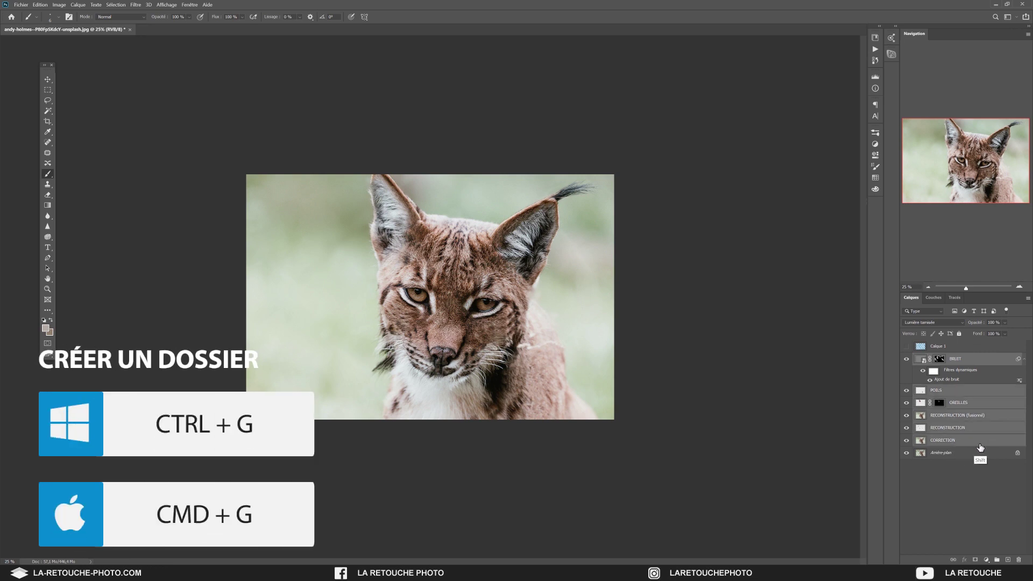
pyautogui.hotkey('ctrl', 'g')
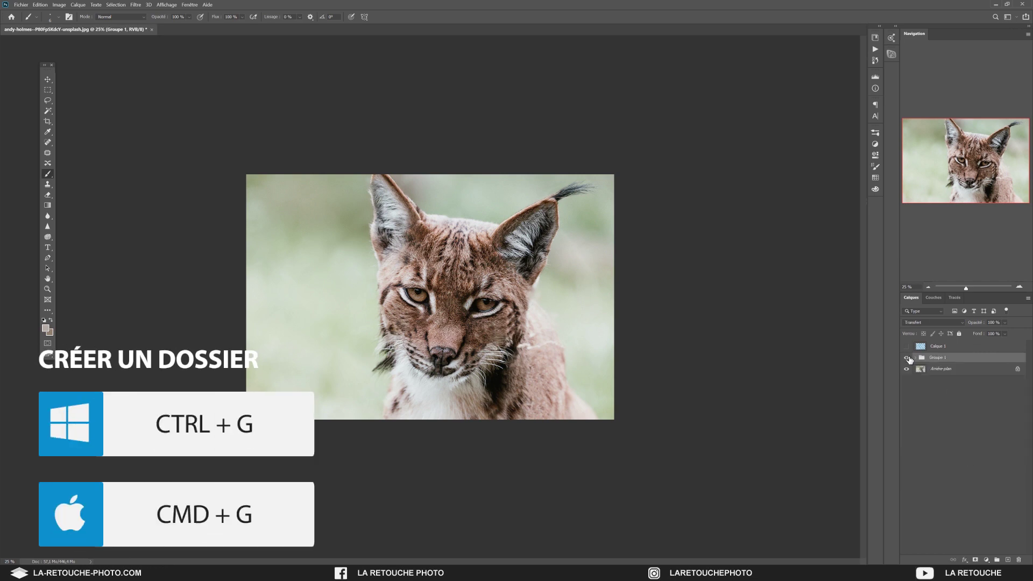
pyautogui.click(908, 358)
pyautogui.click(907, 358)
pyautogui.click(907, 358)
pyautogui.click(907, 358)
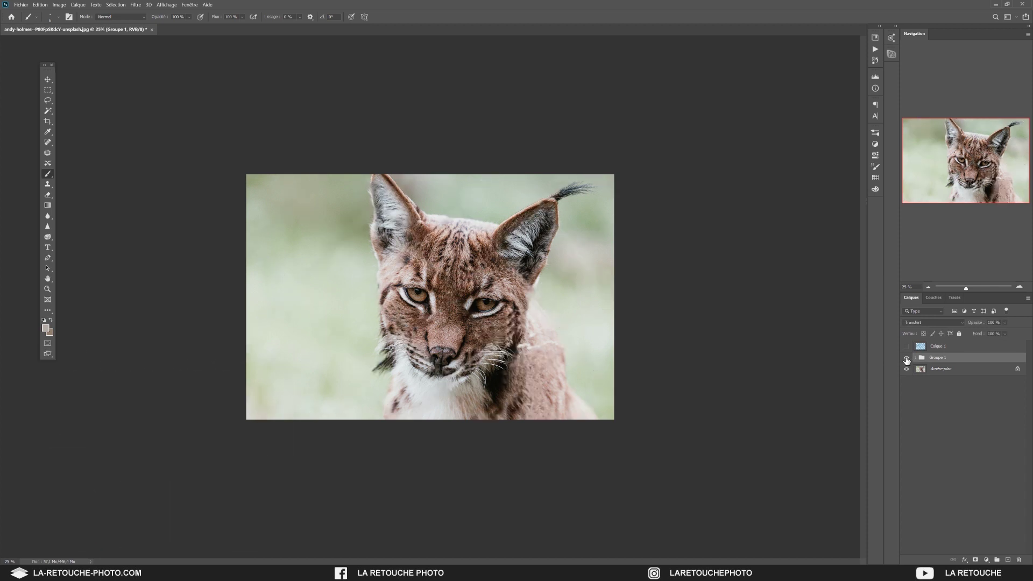
pyautogui.click(907, 359)
pyautogui.click(908, 358)
pyautogui.click(950, 401)
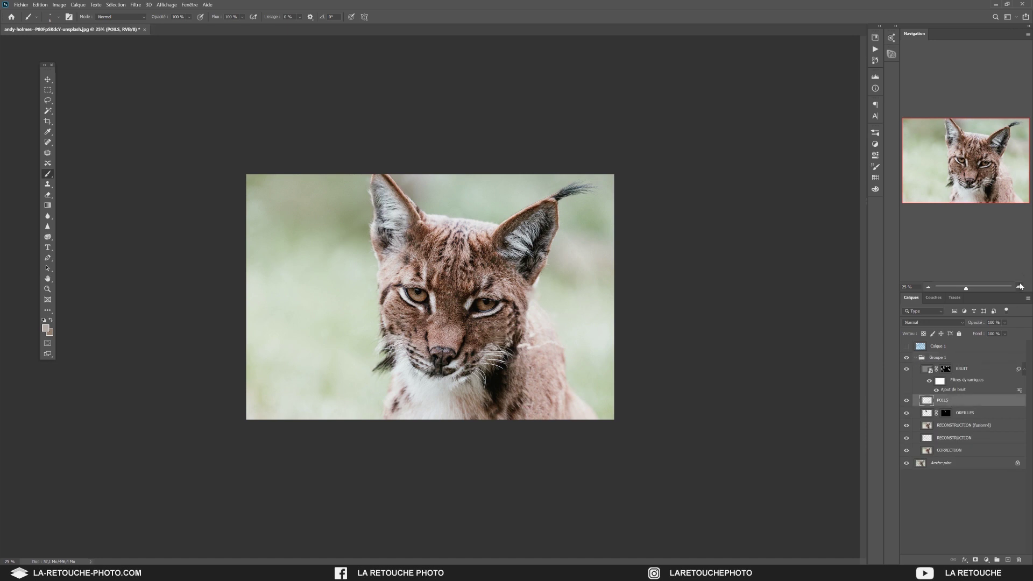
pyautogui.click(1020, 286)
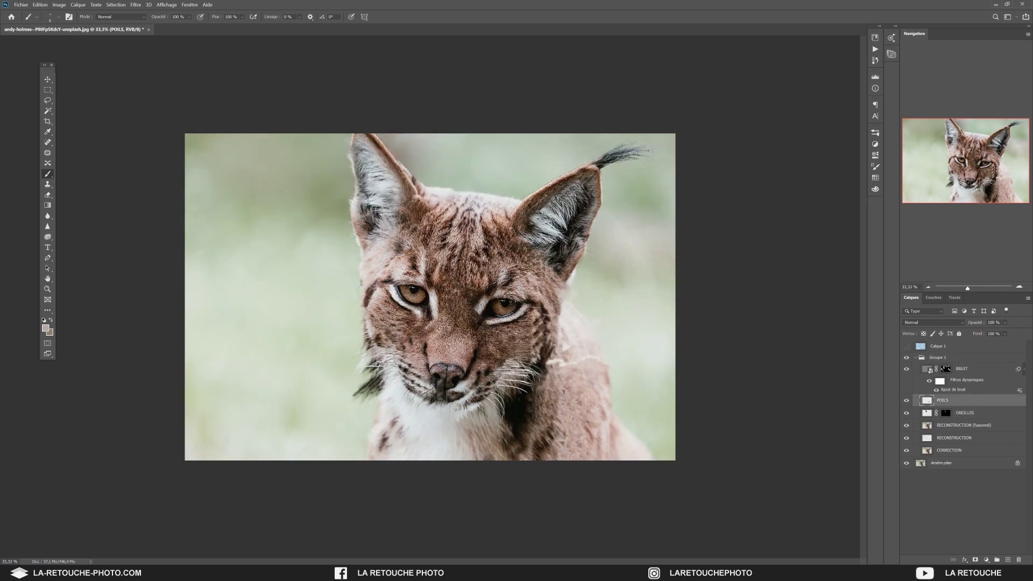
# Step: Copy a lassoed area of RECONSTRUCTION (fusionné) to a new layer for transforming
pyautogui.press('l')
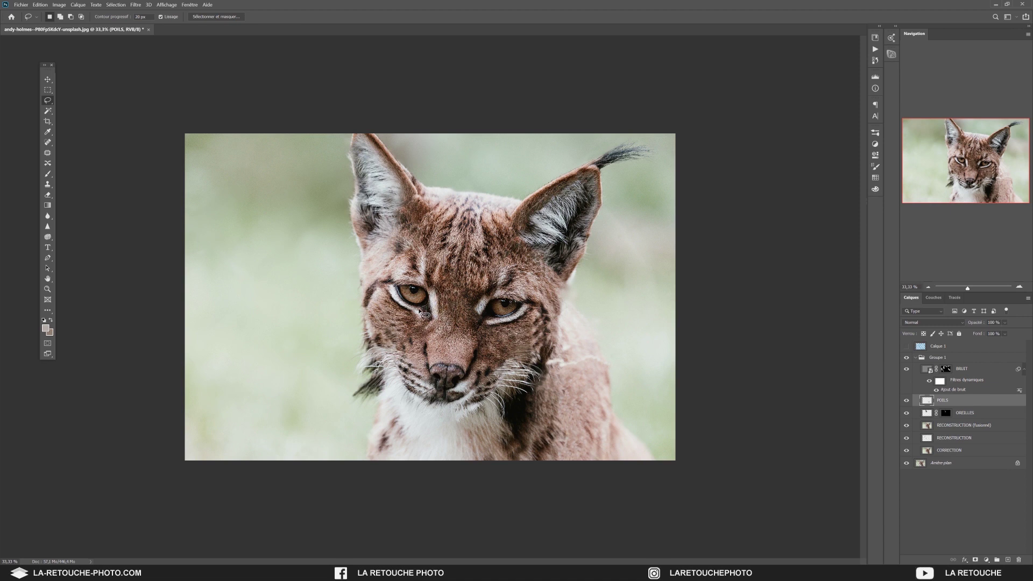
pyautogui.click(971, 428)
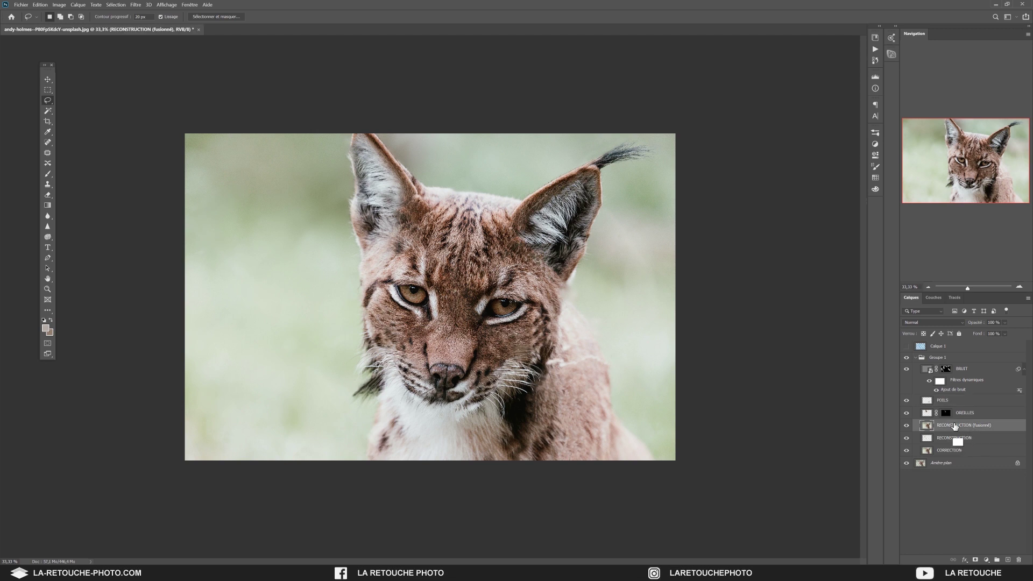
pyautogui.hotkey('ctrl', 'j')
pyautogui.hotkey('ctrl', 't')
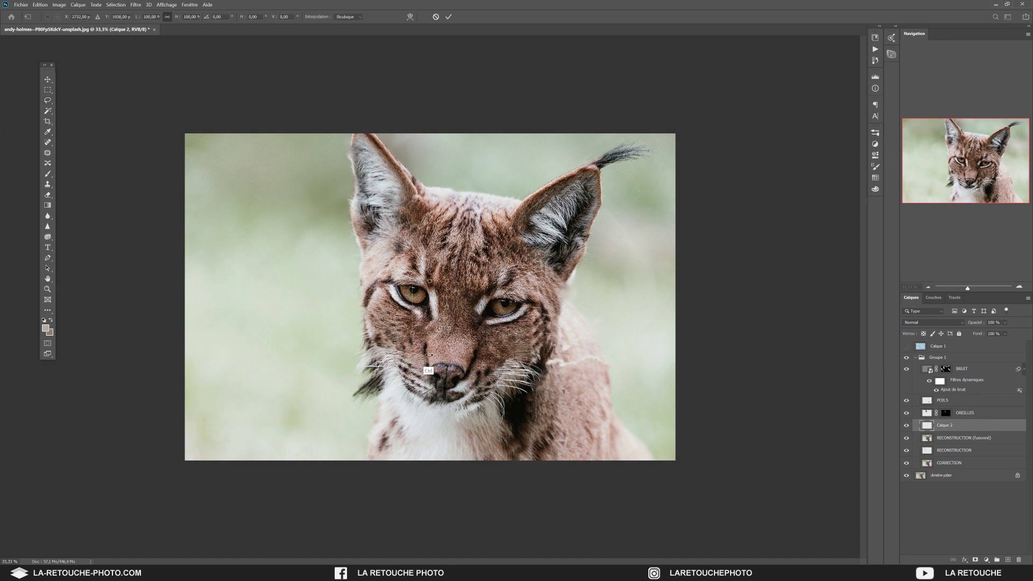
# Step: Mirror the copied piece horizontally, nudge it right and down, and rotate it to about -157.5°
pyautogui.rightClick(431, 321)
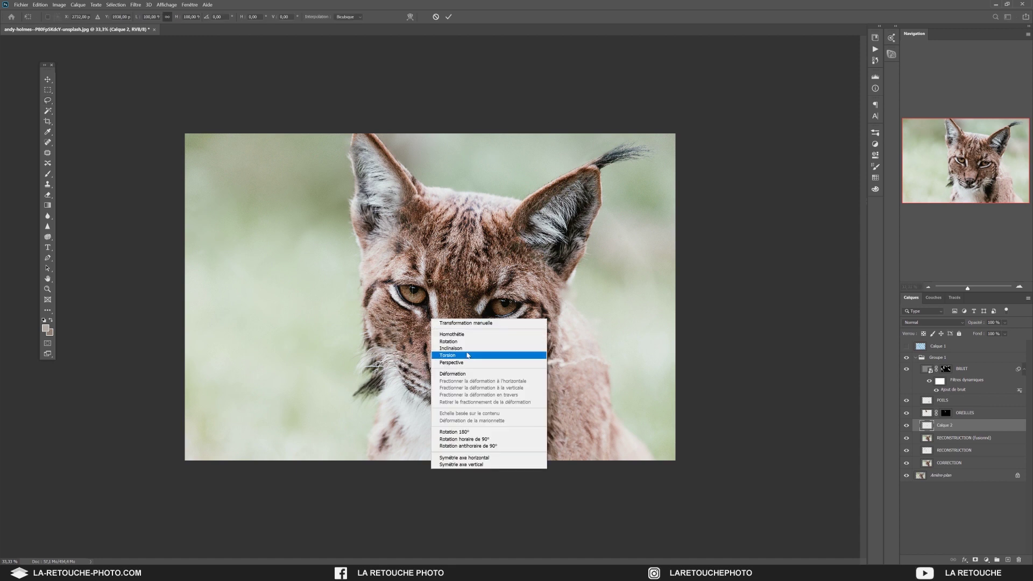
pyautogui.click(483, 458)
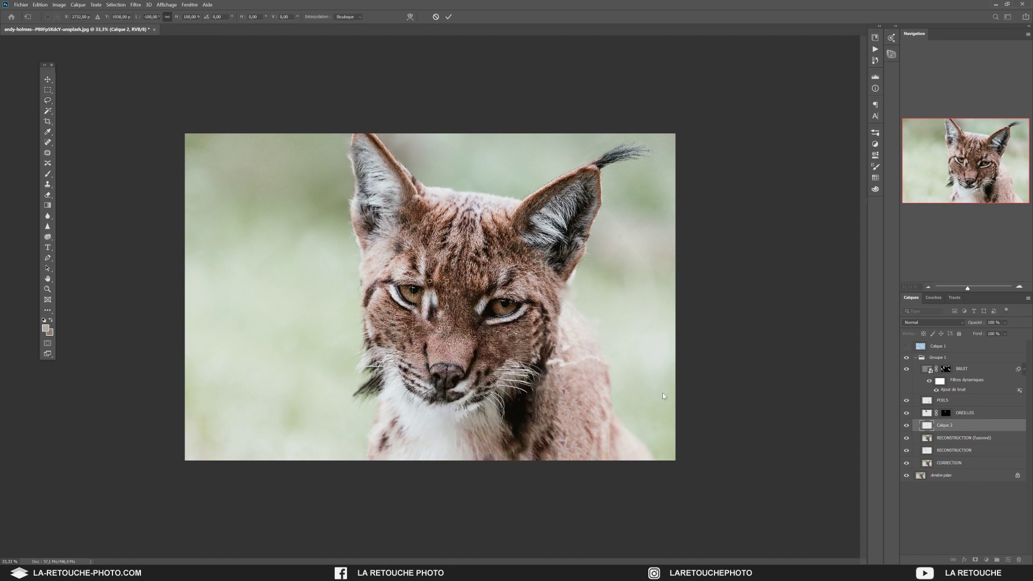
pyautogui.hotkey('shift', 'Right')
pyautogui.hotkey('shift', 'Right')
pyautogui.hotkey('shift', 'Right')
pyautogui.hotkey('shift', 'Right')
pyautogui.hotkey('shift', 'Right')
pyautogui.hotkey('shift', 'Right')
pyautogui.hotkey('shift', 'Right')
pyautogui.hotkey('shift', 'Right')
pyautogui.hotkey('shift', 'Right')
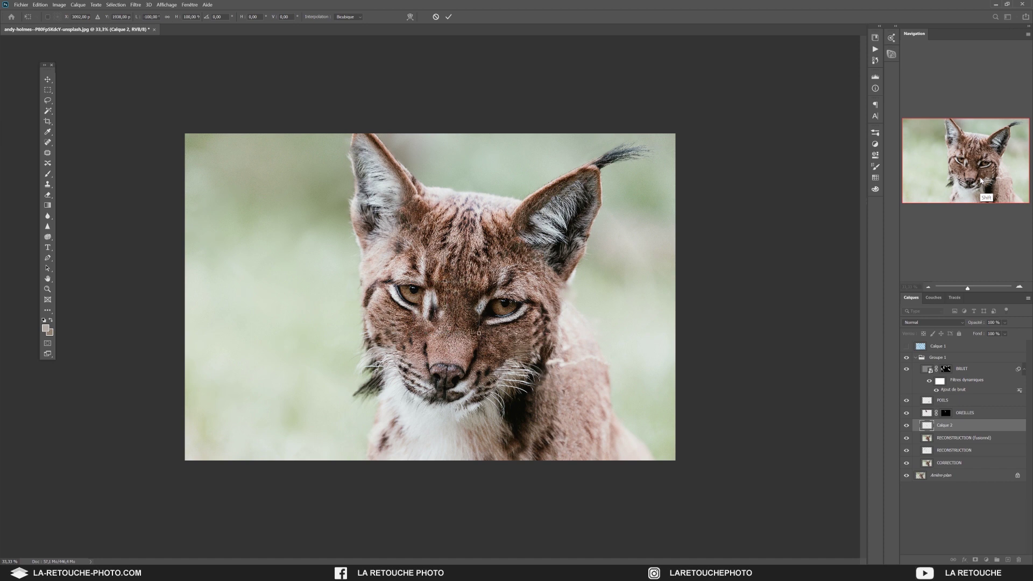
pyautogui.hotkey('shift', 'Right')
pyautogui.hotkey('shift', 'Right')
pyautogui.hotkey('shift', 'Right')
pyautogui.hotkey('shift', 'Down')
pyautogui.hotkey('shift', 'Down')
pyautogui.hotkey('shift', 'Down')
pyautogui.moveTo(510, 341); pyautogui.dragTo(502, 355)
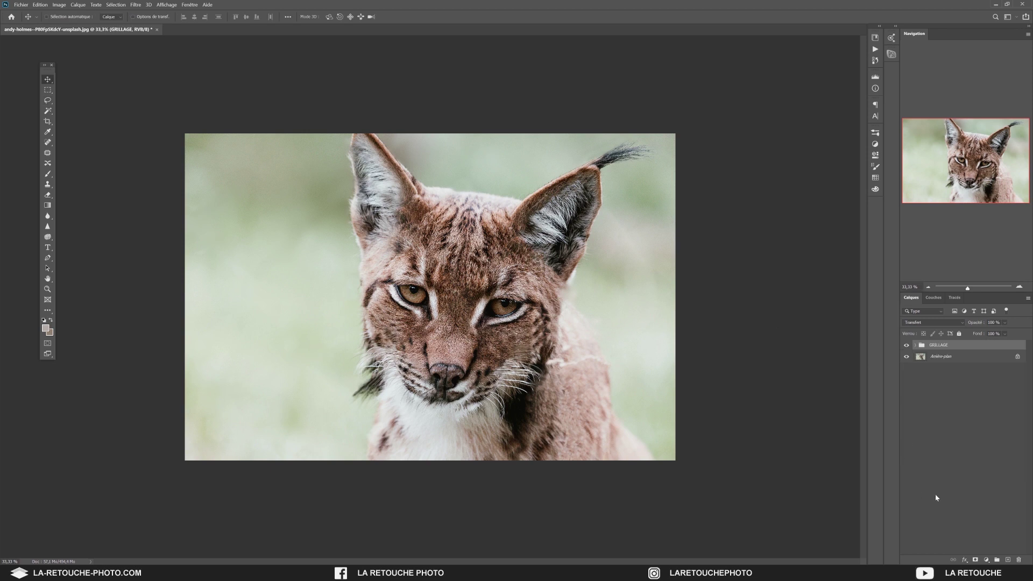
# Step: Add a brightening Courbes layer, reveal it from the upper-left via inverted gradient mask, lower its opacity
pyautogui.click(987, 561)
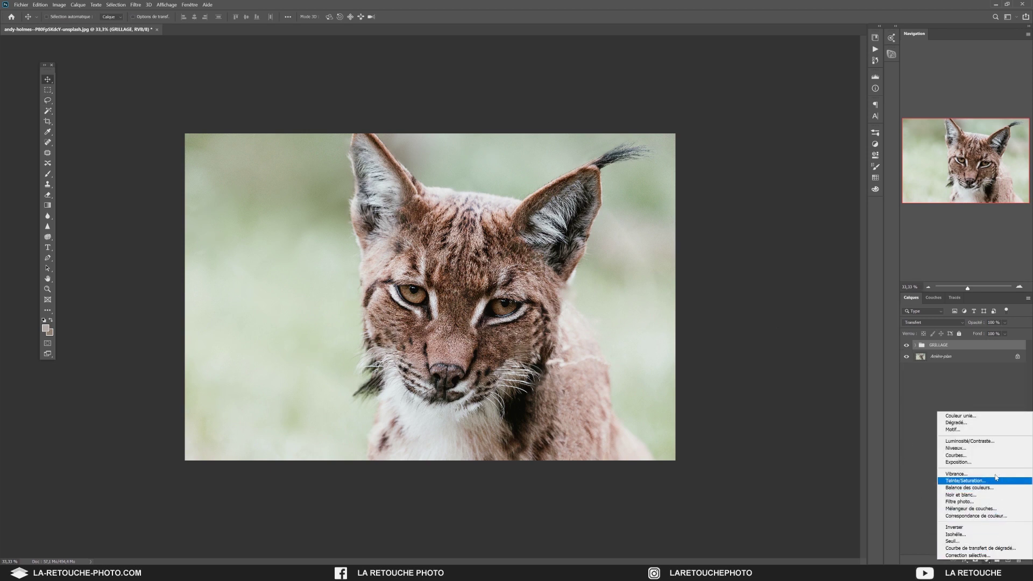
pyautogui.click(966, 455)
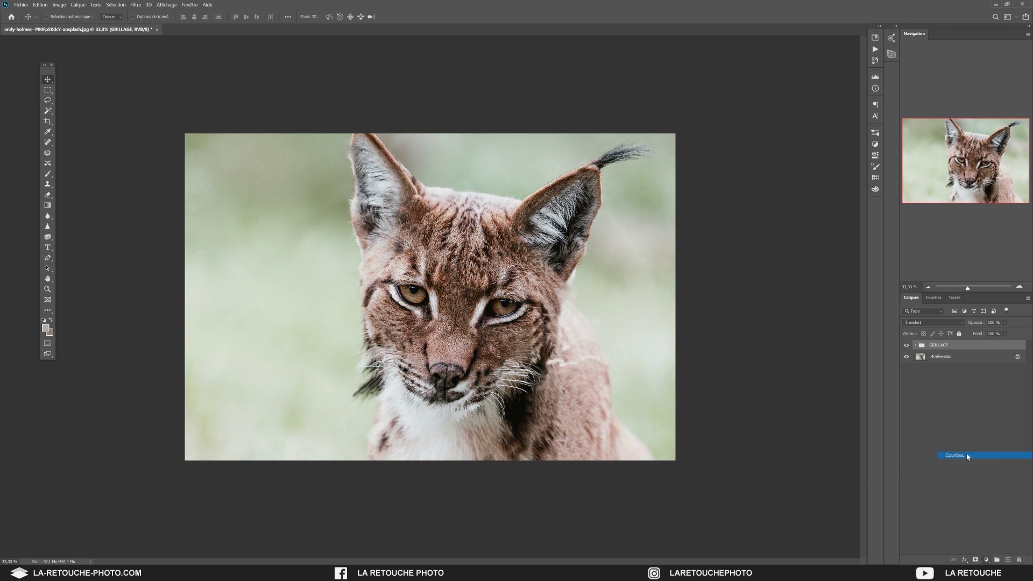
pyautogui.moveTo(775, 227); pyautogui.dragTo(779, 202)
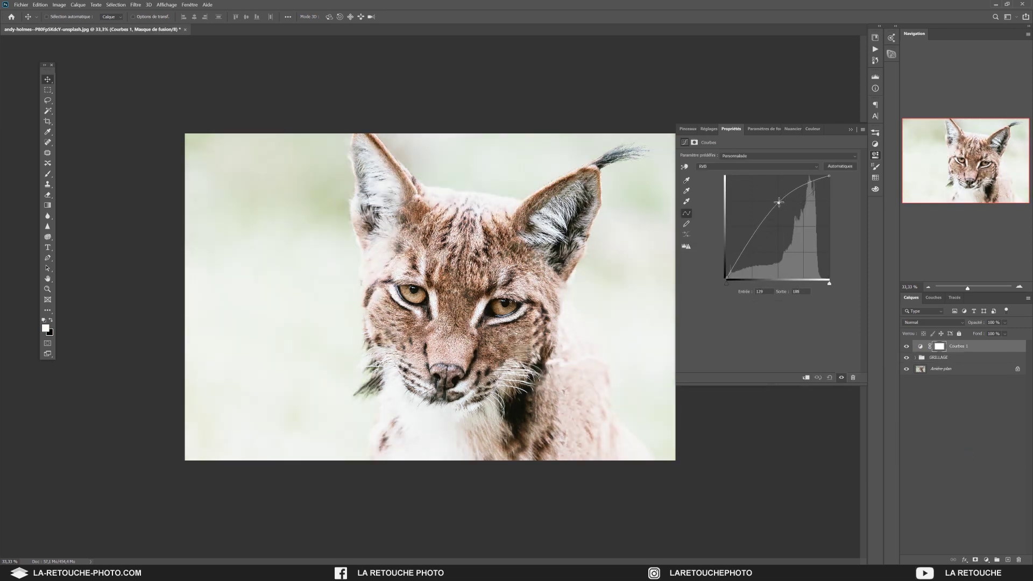
pyautogui.hotkey('ctrl', 'i')
pyautogui.press('g')
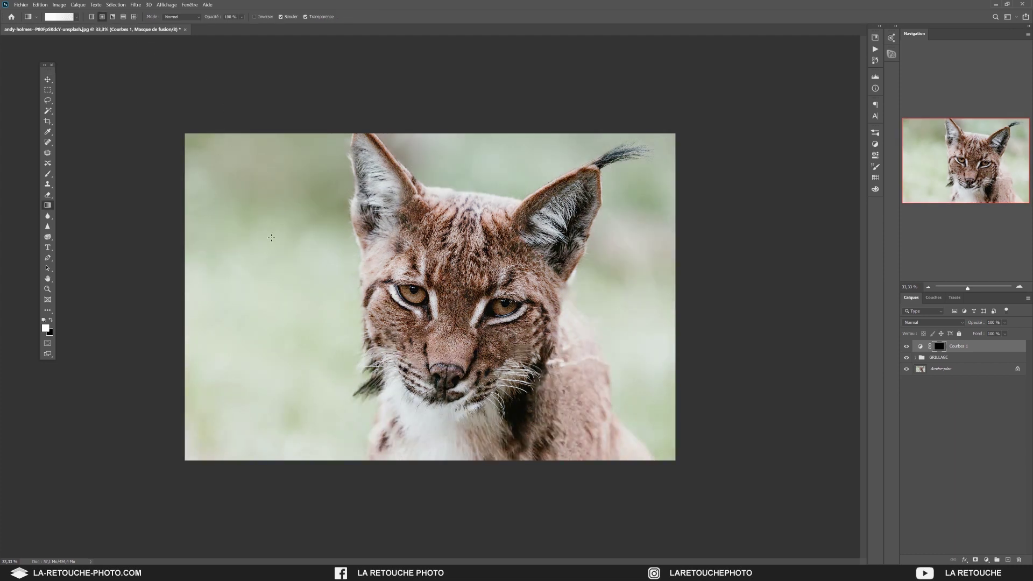
pyautogui.moveTo(226, 208); pyautogui.dragTo(433, 394)
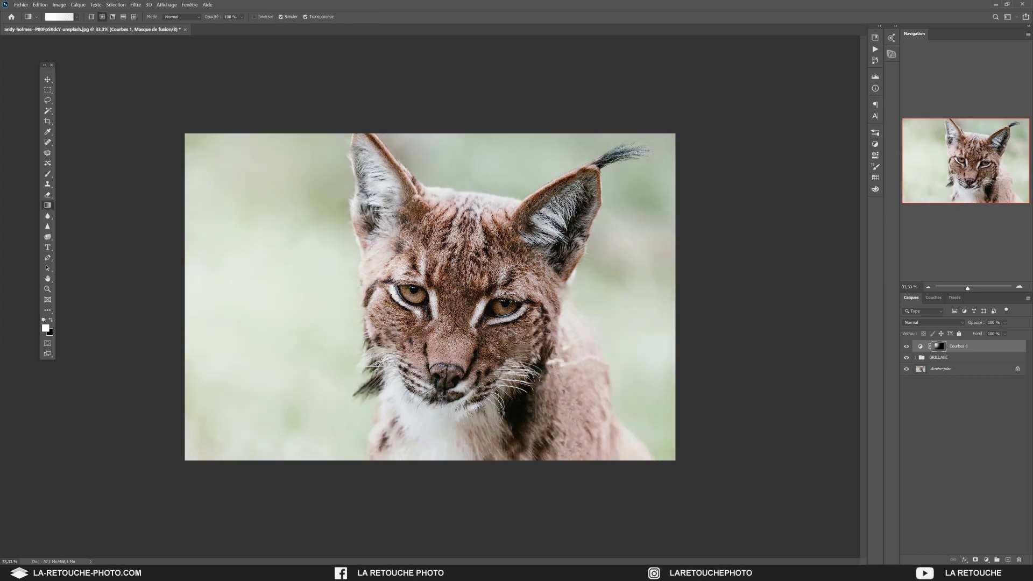
pyautogui.write('50')
pyautogui.press('Return')
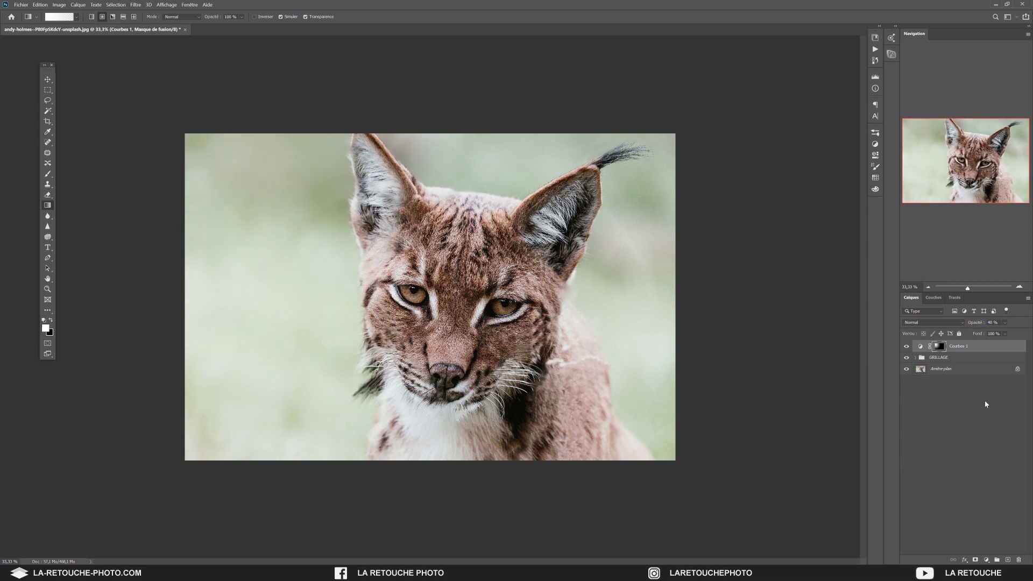
# Step: Add an orange Couleur unie fill layer in Hue blend mode
pyautogui.click(987, 561)
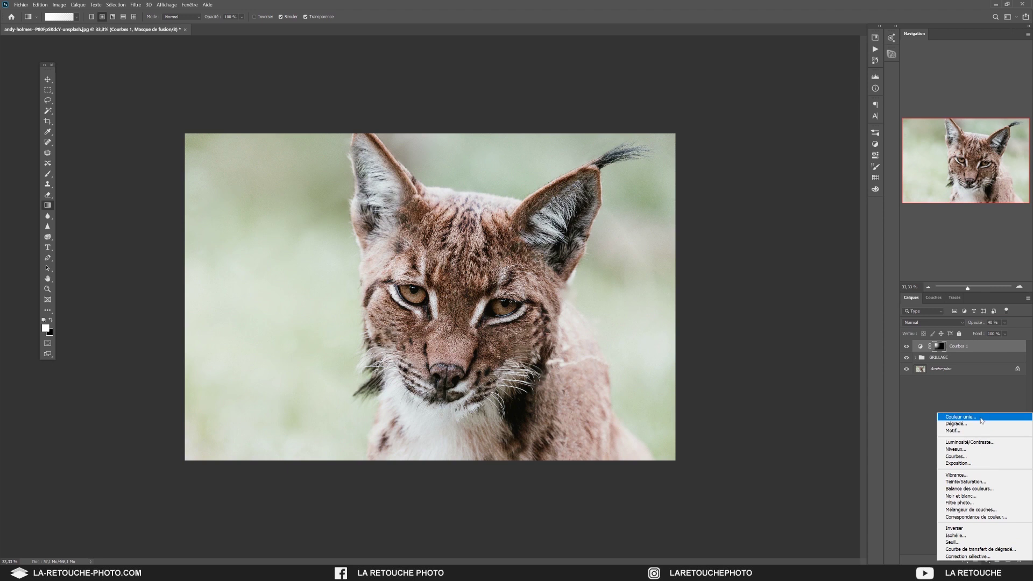
pyautogui.click(984, 417)
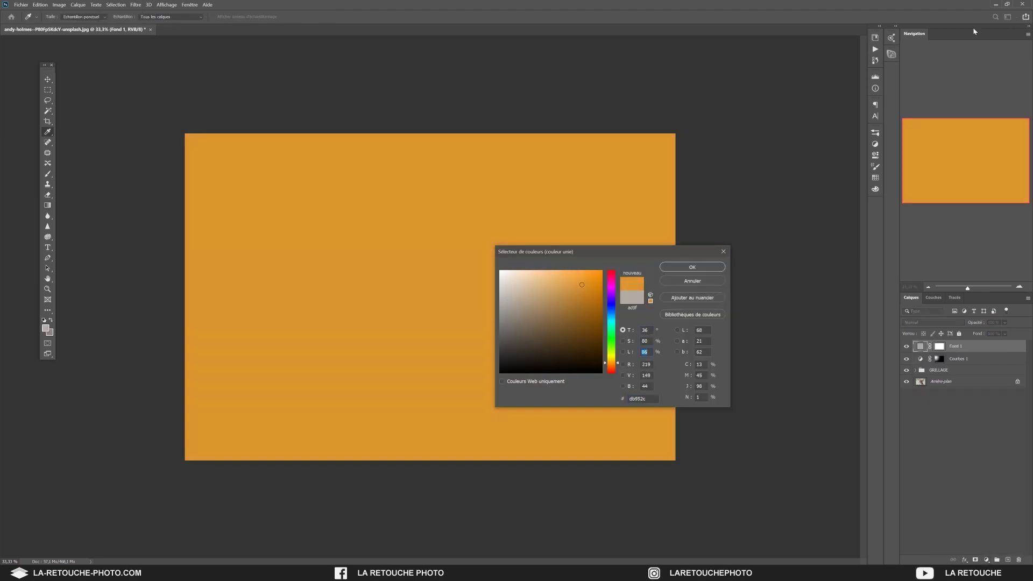
pyautogui.click(693, 267)
pyautogui.click(938, 321)
# Step: Add Luminosité/Contraste and Vibrance layers and group all grading layers into Groupe 1
pyautogui.click(987, 560)
pyautogui.click(985, 501)
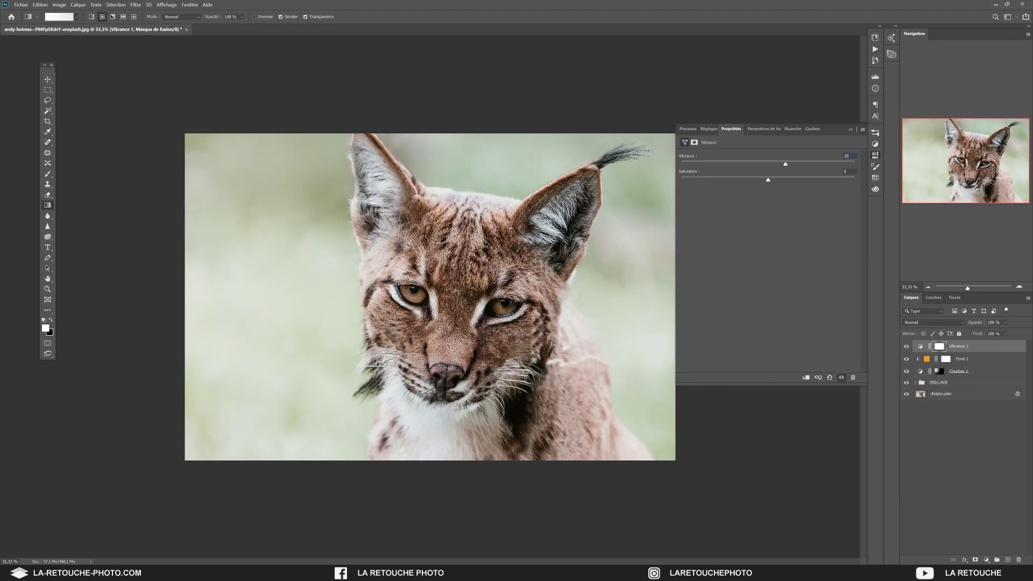
pyautogui.click(850, 130)
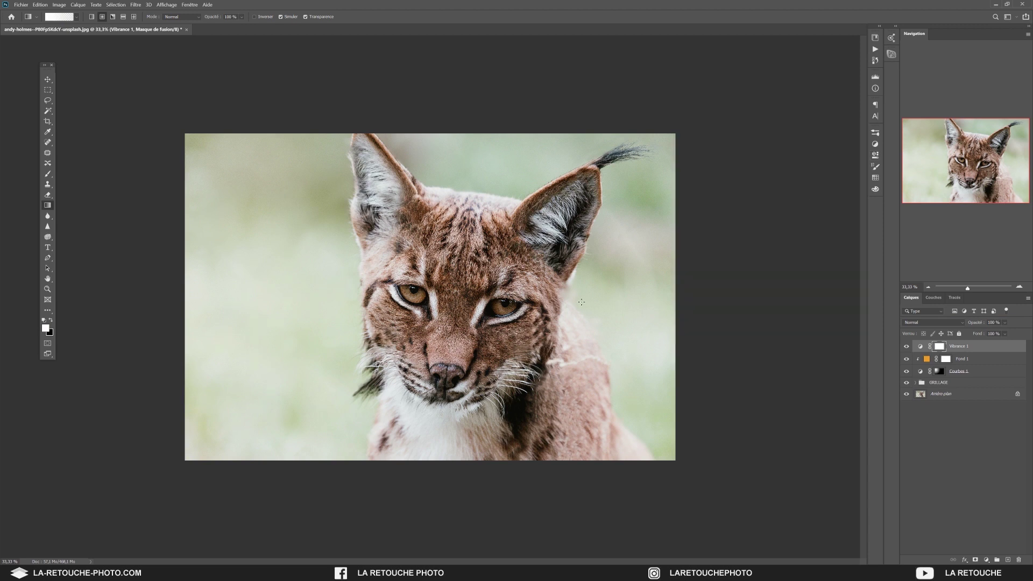
pyautogui.click(987, 560)
pyautogui.click(970, 439)
pyautogui.click(987, 560)
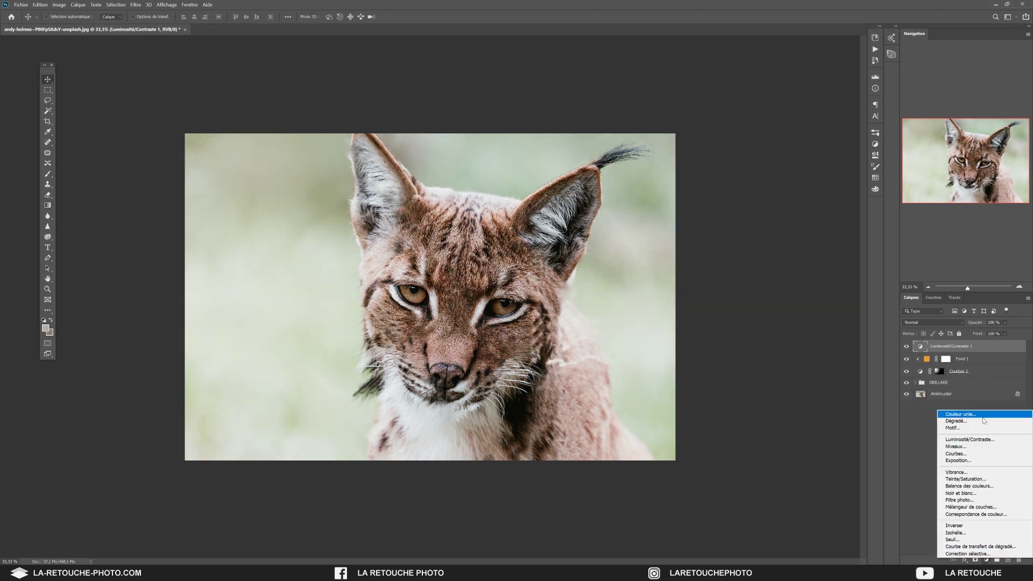
pyautogui.click(957, 472)
pyautogui.keyDown('shift'); pyautogui.click(959, 384); pyautogui.keyUp('shift')
pyautogui.hotkey('ctrl', 'g')
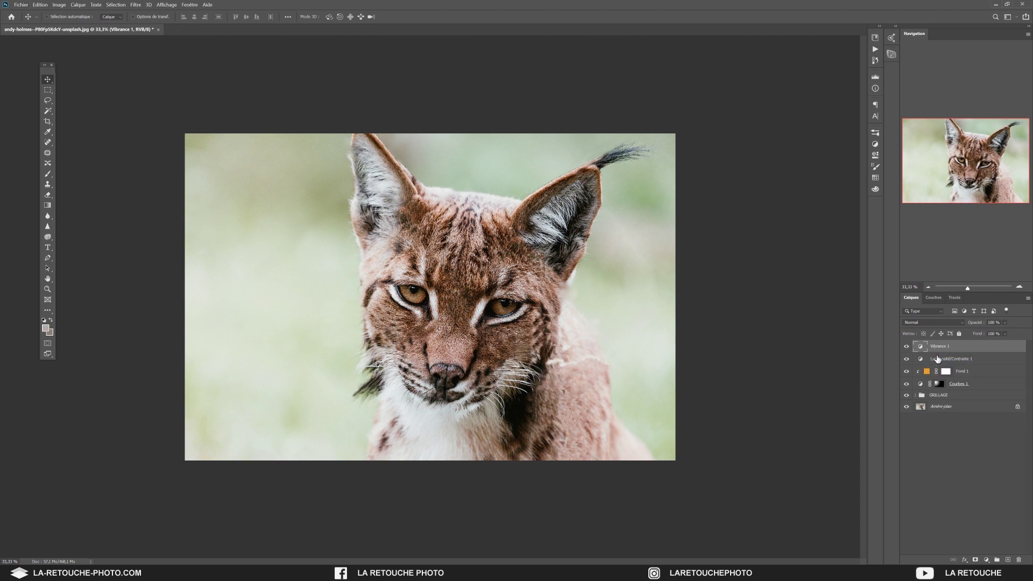
# Step: Move Groupe 1 into GRILLAGE and toggle GRILLAGE's visibility to compare fenced and retouched lynx
pyautogui.click(917, 356)
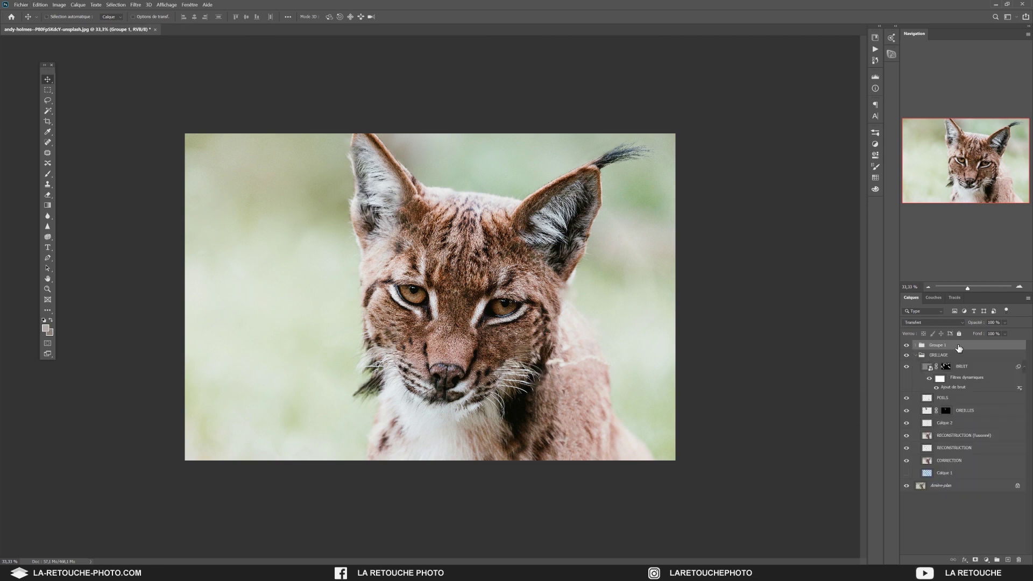
pyautogui.moveTo(964, 346); pyautogui.dragTo(970, 378)
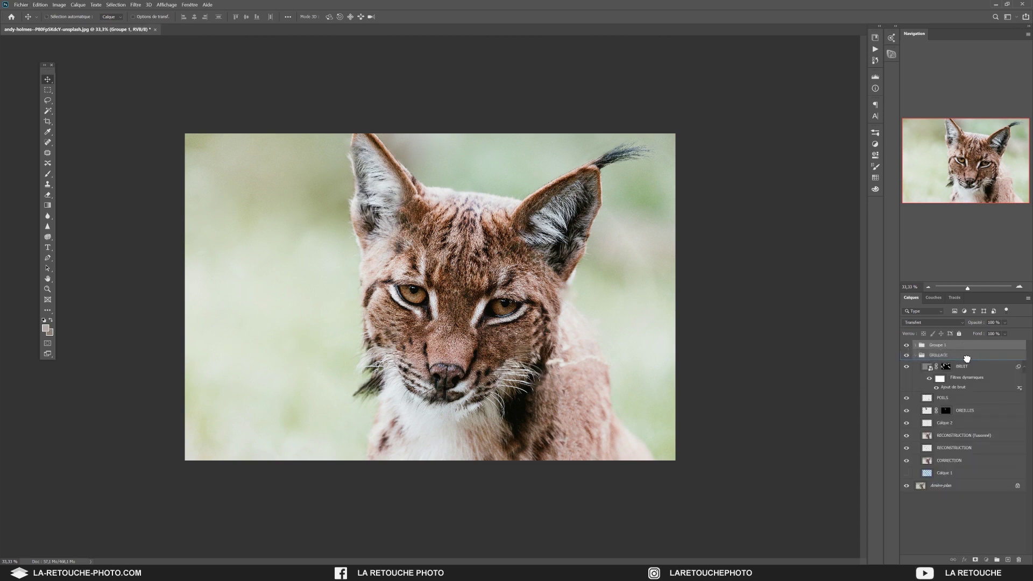
pyautogui.click(917, 345)
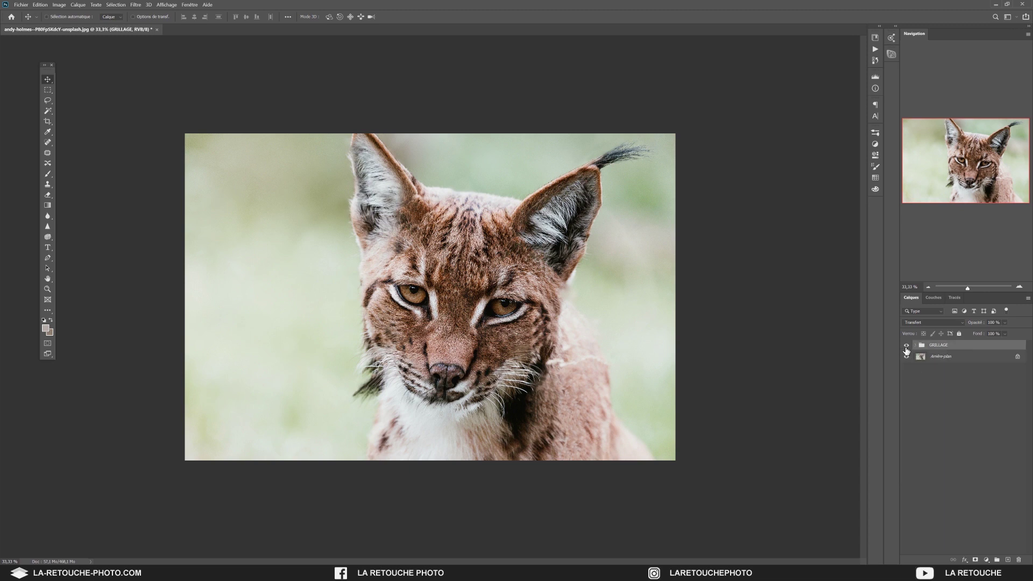
pyautogui.click(907, 346)
pyautogui.click(907, 346)
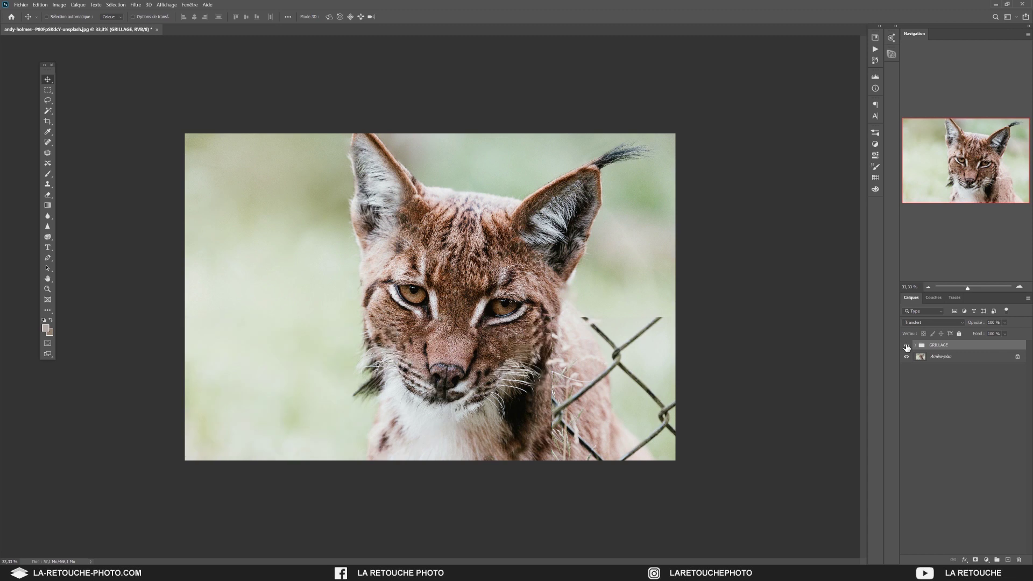
pyautogui.click(907, 346)
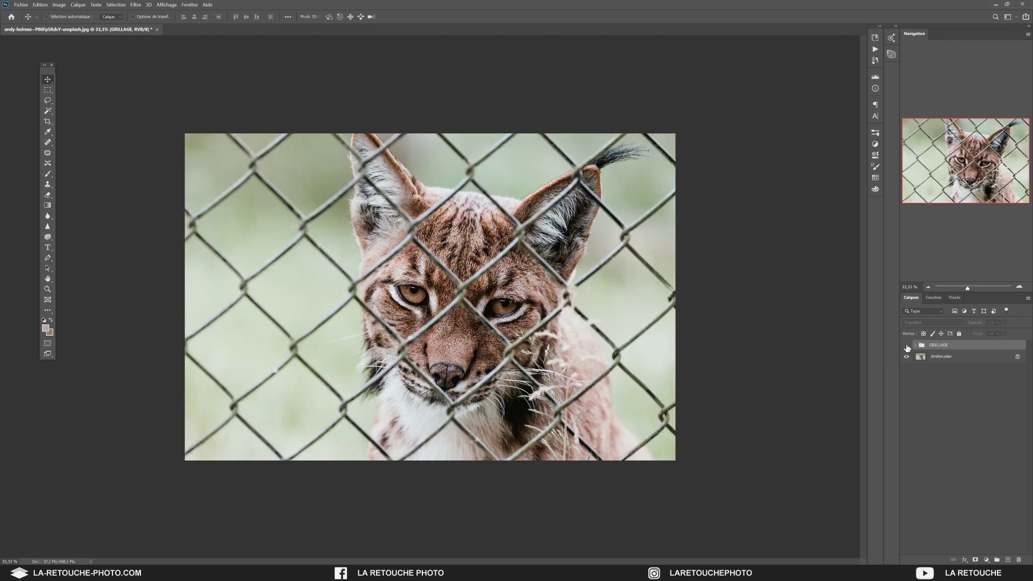
pyautogui.click(907, 345)
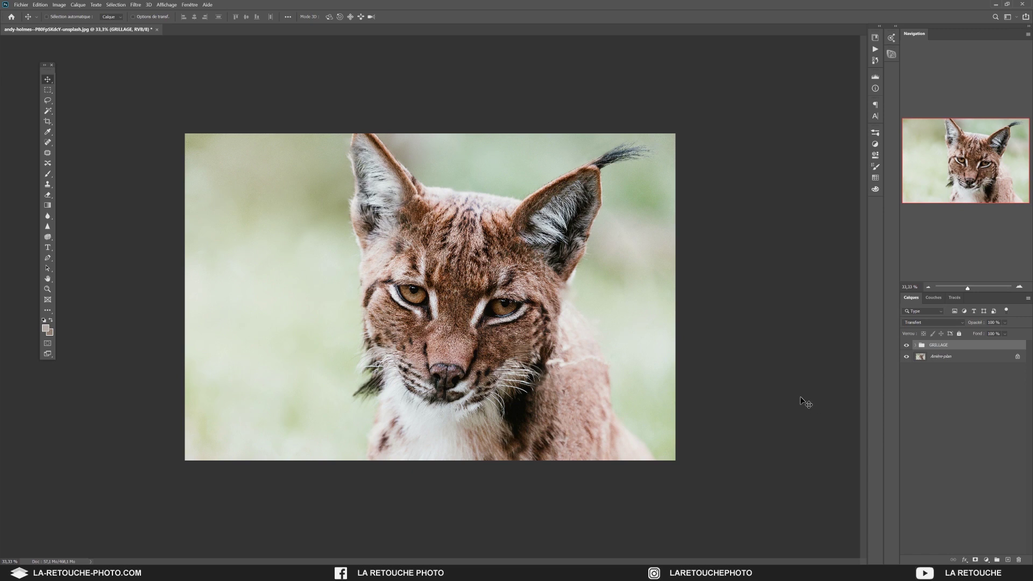
pyautogui.click(928, 290)
pyautogui.click(927, 289)
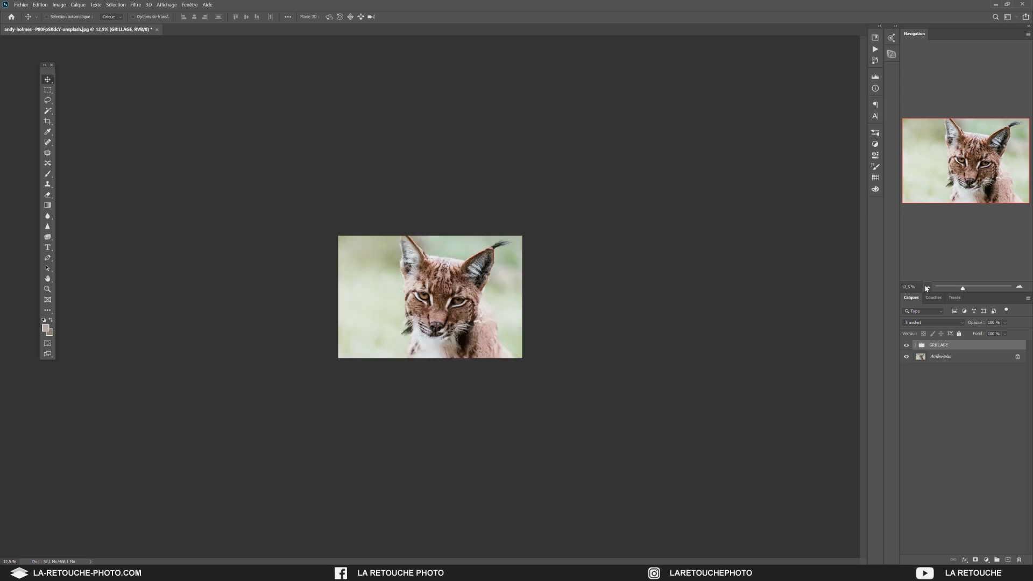
pyautogui.click(927, 289)
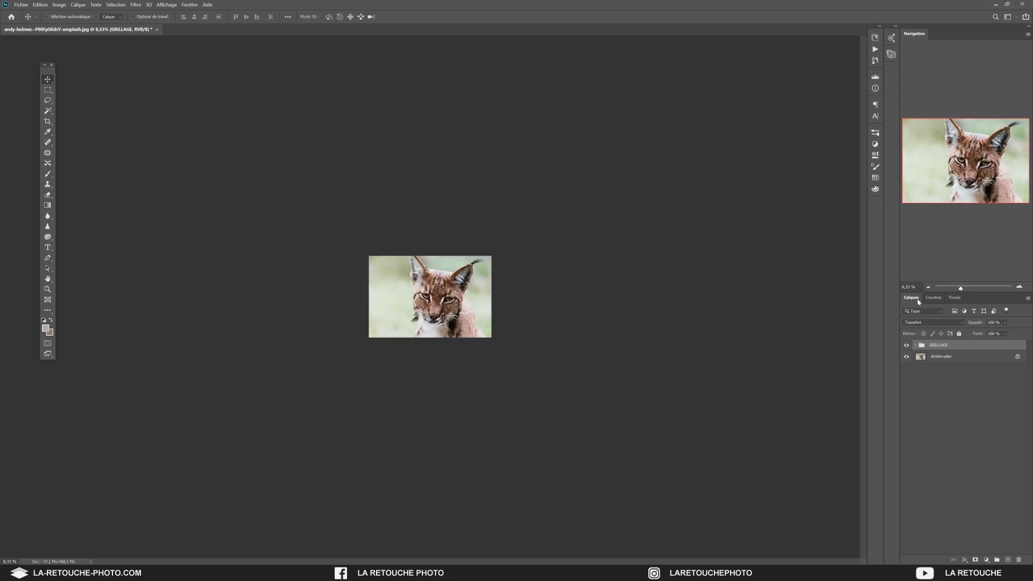